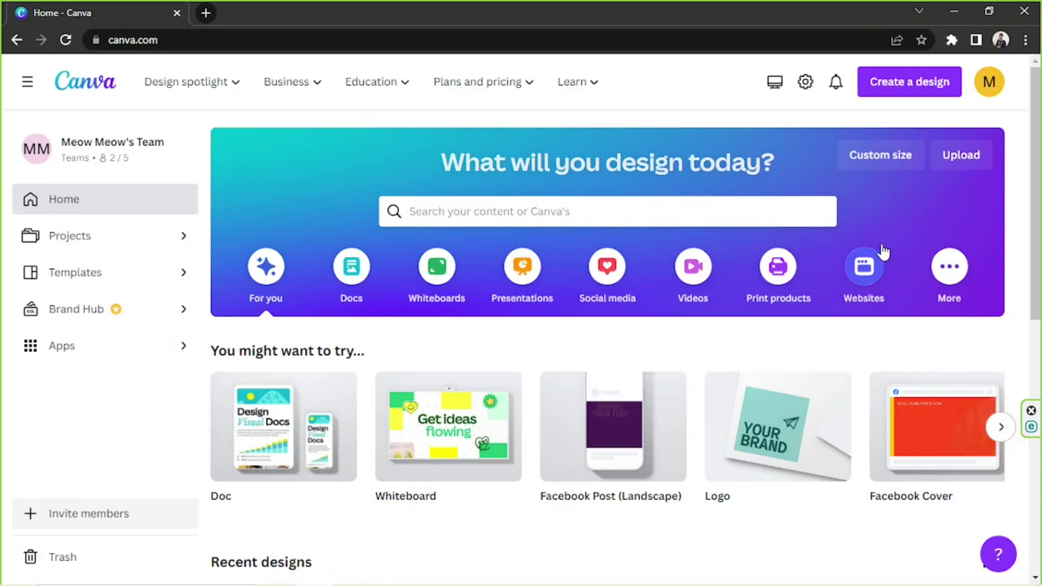
Look at the available measurement units for a custom-size design.
{"action": "left_click", "coordinate": [896, 163]}
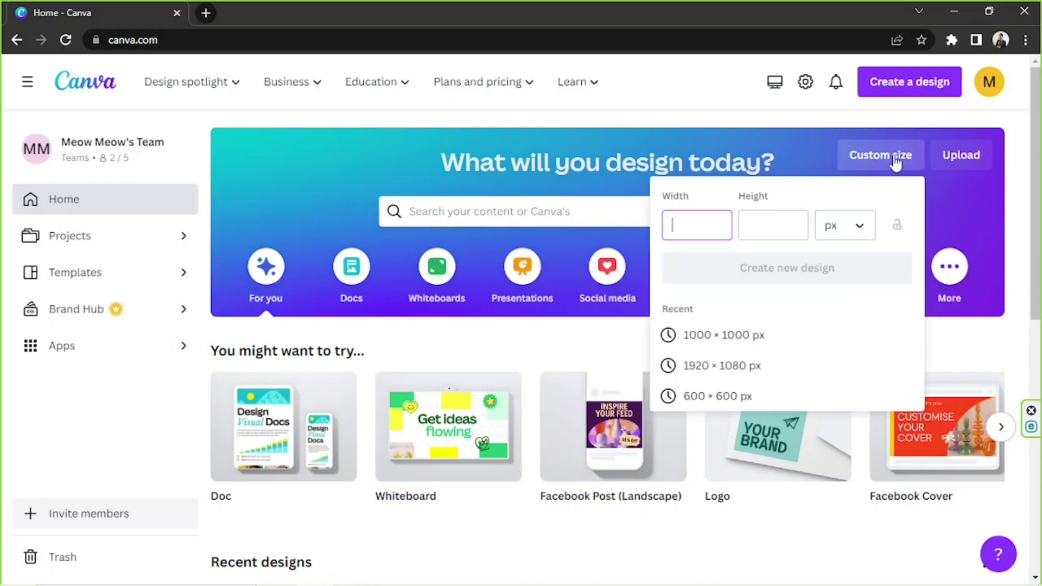
{"action": "left_click", "coordinate": [849, 231]}
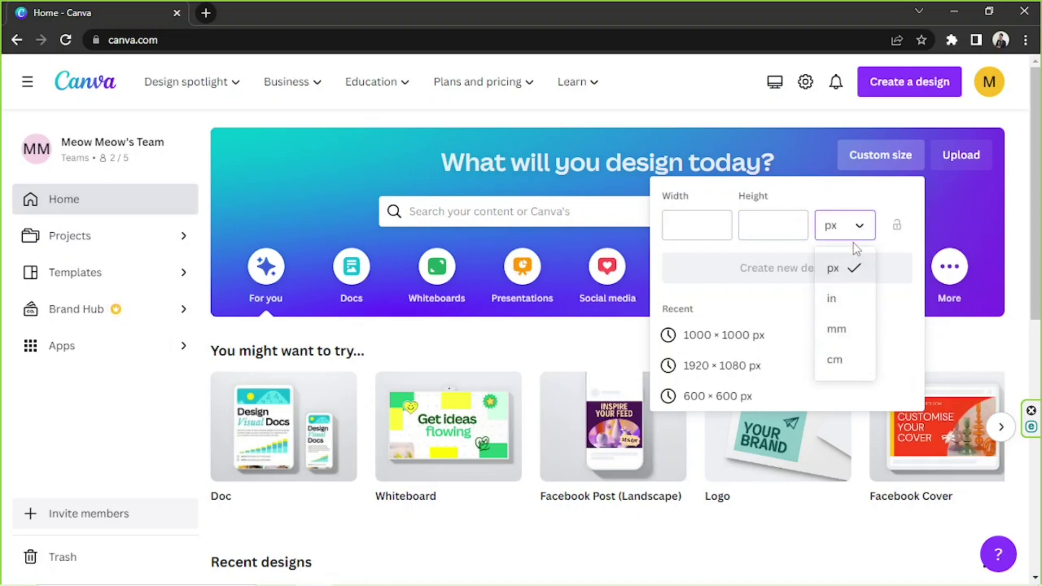
{"action": "left_click", "coordinate": [856, 235]}
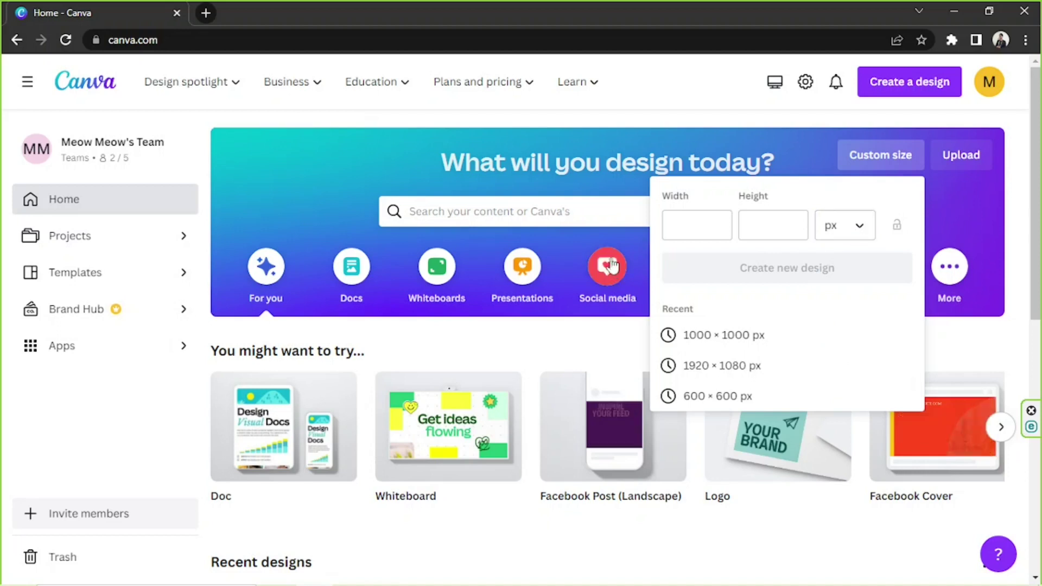
Search the templates for "pinterest pin" and "instagram post", and clear the search text.
{"action": "left_click", "coordinate": [506, 201]}
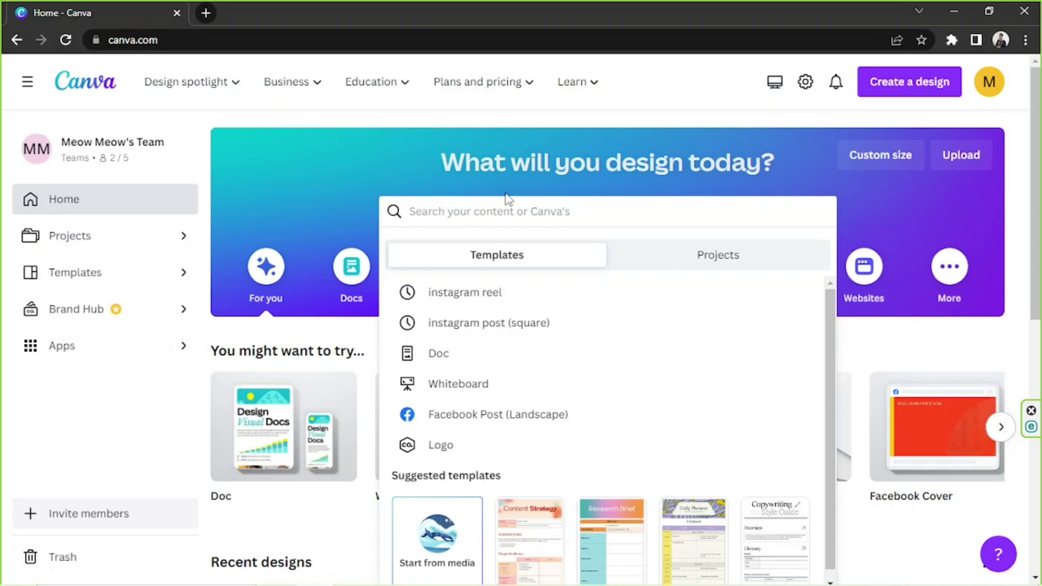
{"action": "type", "text": "pinteres"}
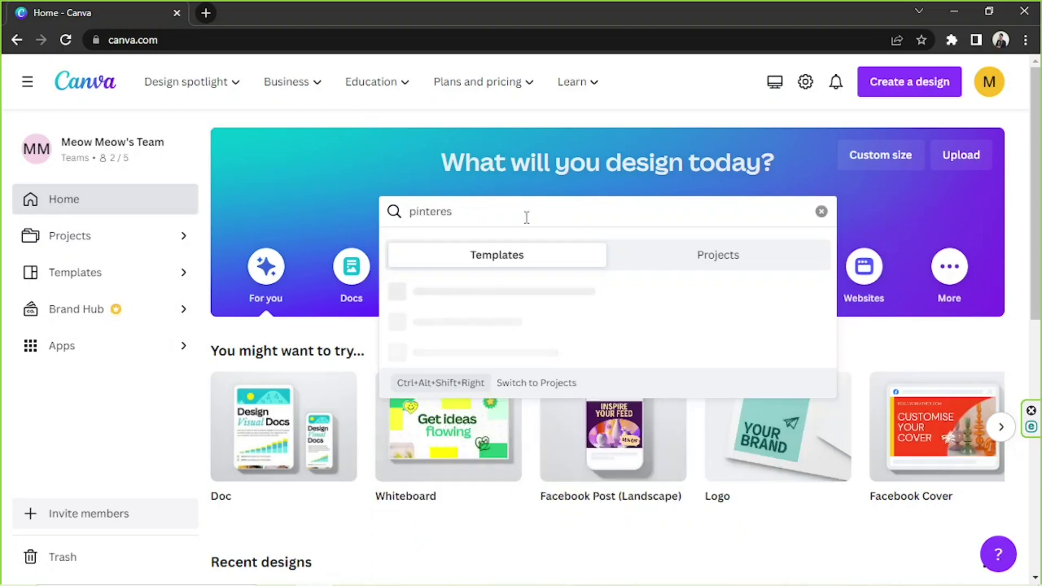
{"action": "type", "text": "t pin"}
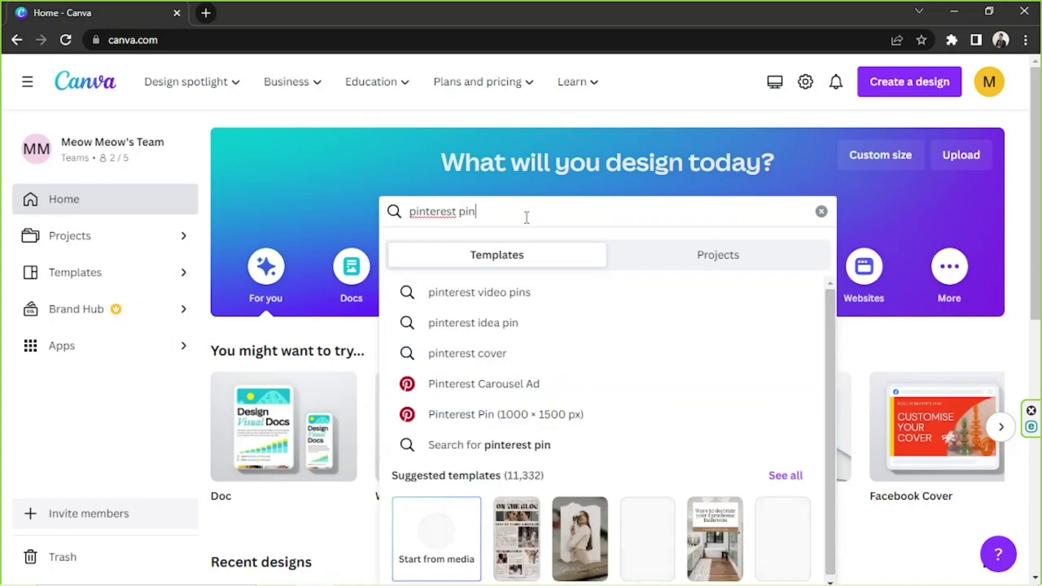
{"action": "key", "text": "ctrl+a"}
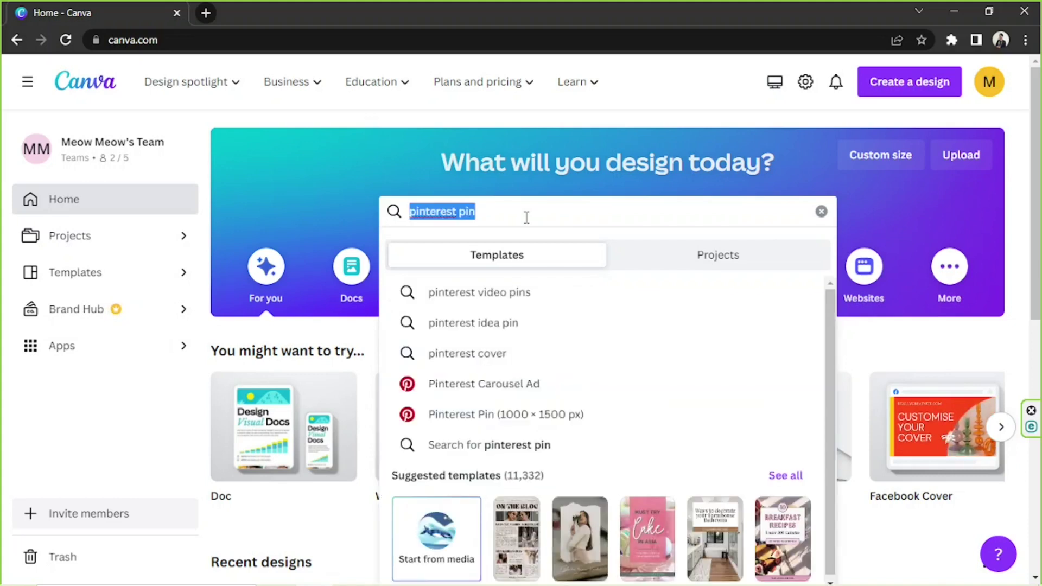
{"action": "type", "text": "instagram pos"}
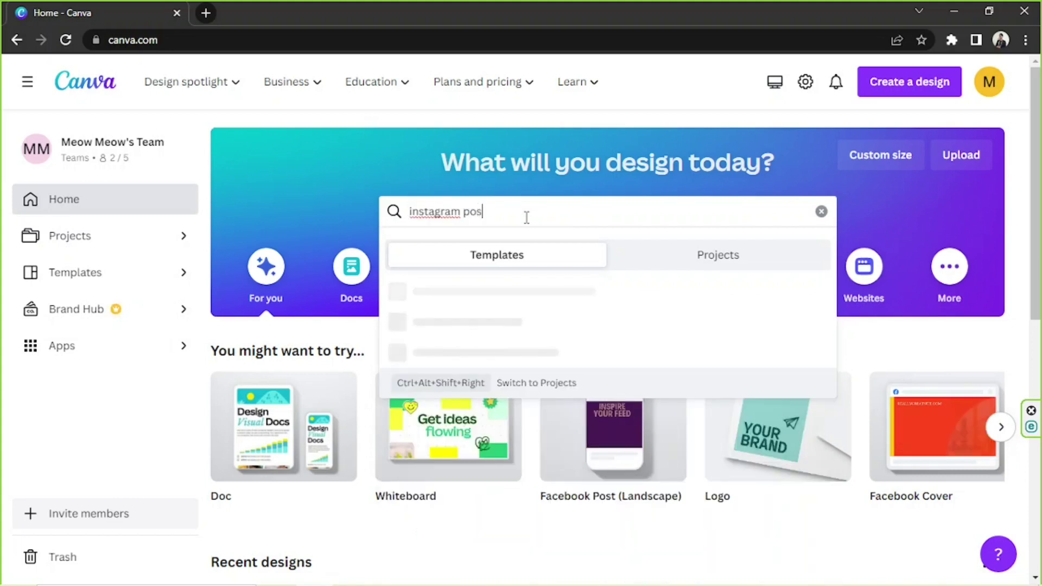
{"action": "type", "text": "t"}
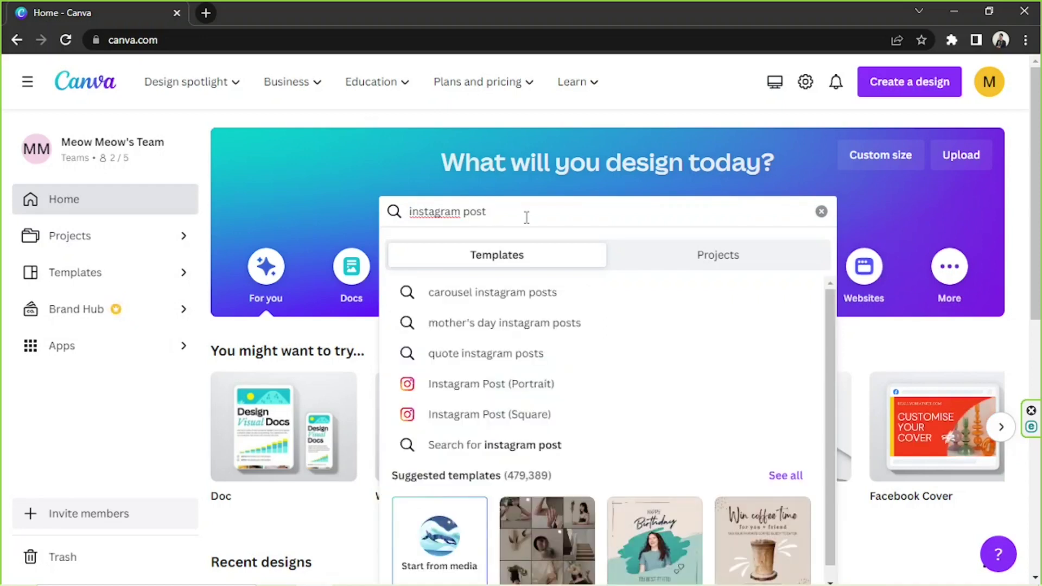
{"action": "key", "text": "ctrl+a"}
{"action": "key", "text": "BackSpace"}
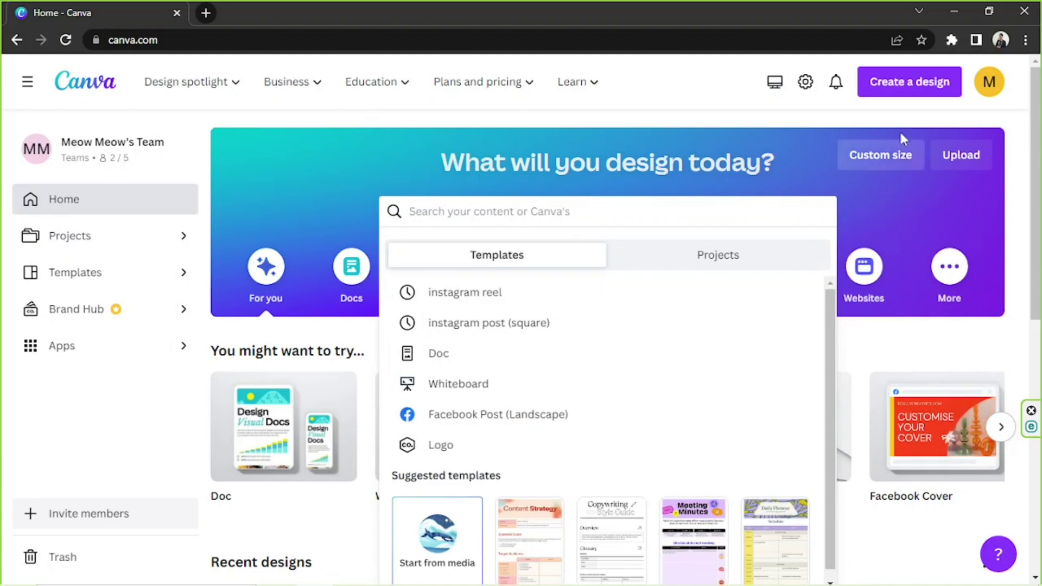
Create a new blank design with a custom size of 1000 × 1000 px.
{"action": "left_click", "coordinate": [882, 160]}
{"action": "type", "text": "1000"}
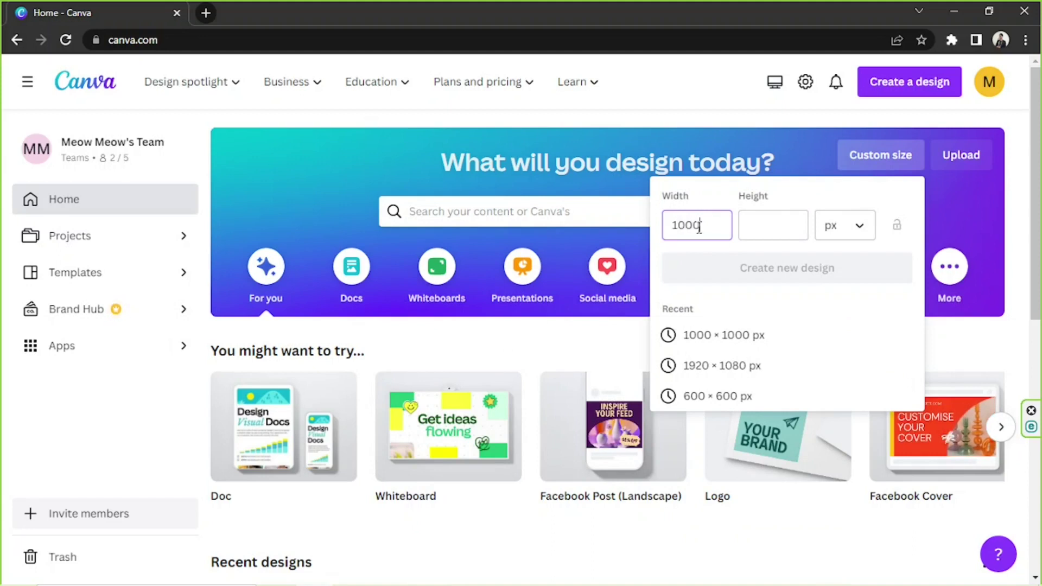
{"action": "key", "text": "Tab"}
{"action": "type", "text": "1000"}
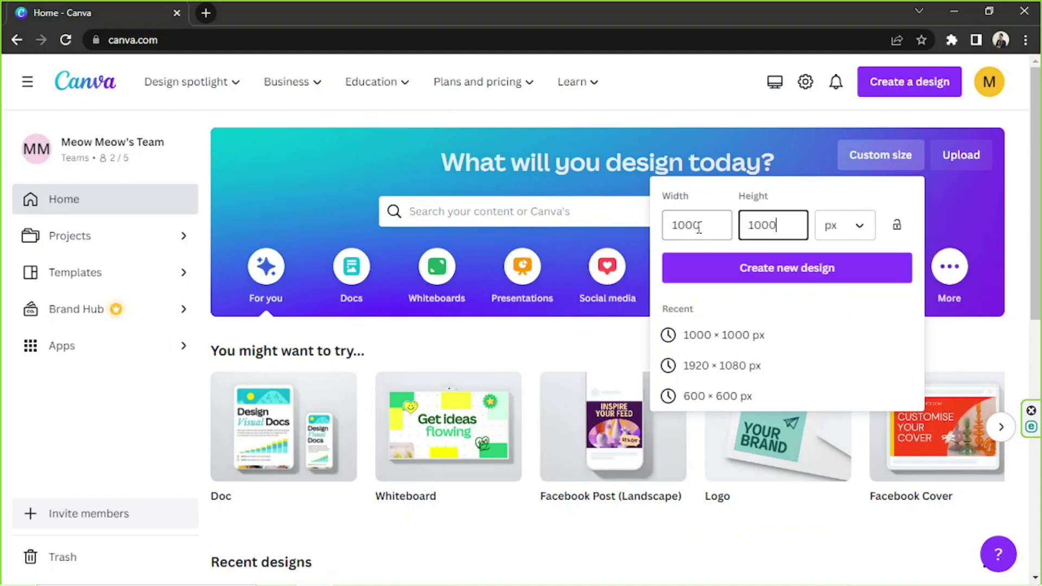
{"action": "left_click", "coordinate": [788, 274]}
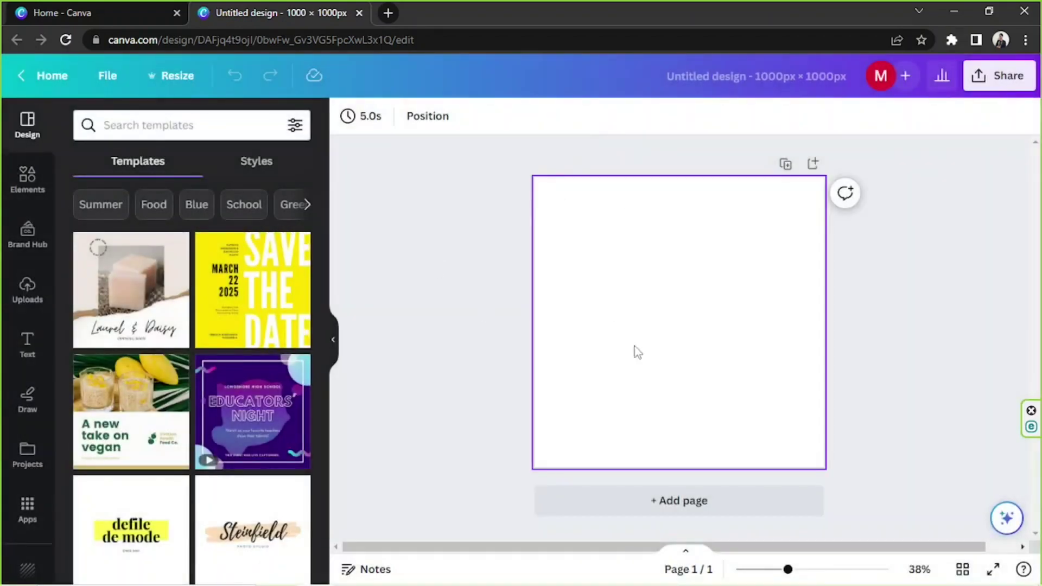
Draw a thin blue wavy line across the upper and middle part of the blank page with the pen.
{"action": "left_click", "coordinate": [690, 328]}
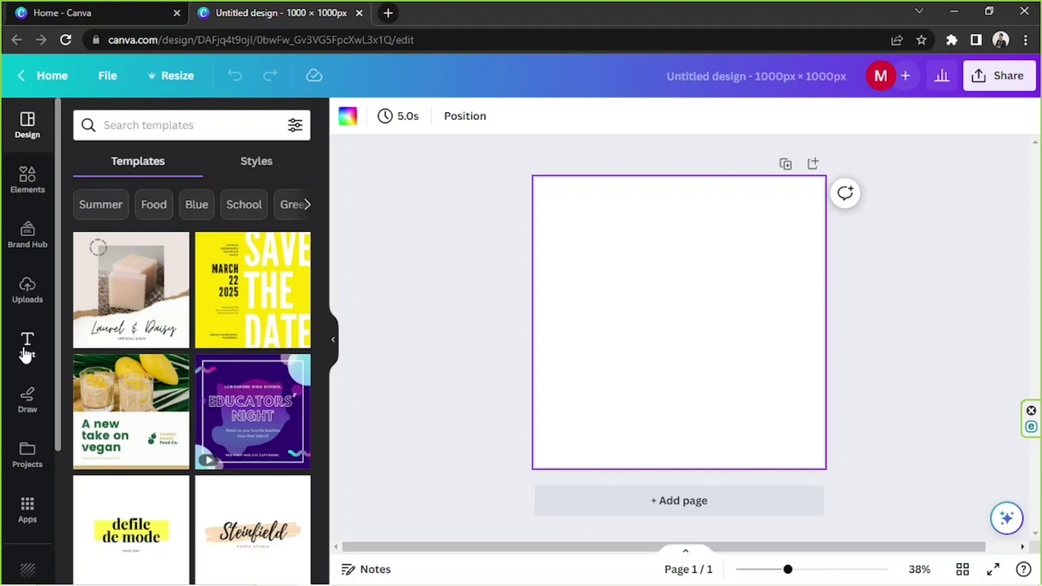
{"action": "left_click", "coordinate": [28, 399]}
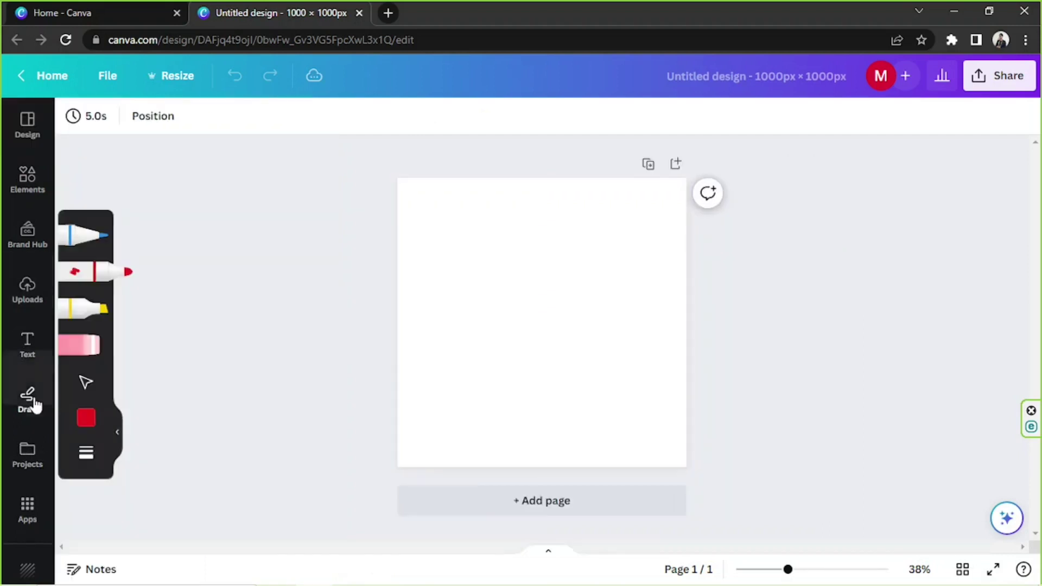
{"action": "left_click", "coordinate": [76, 237]}
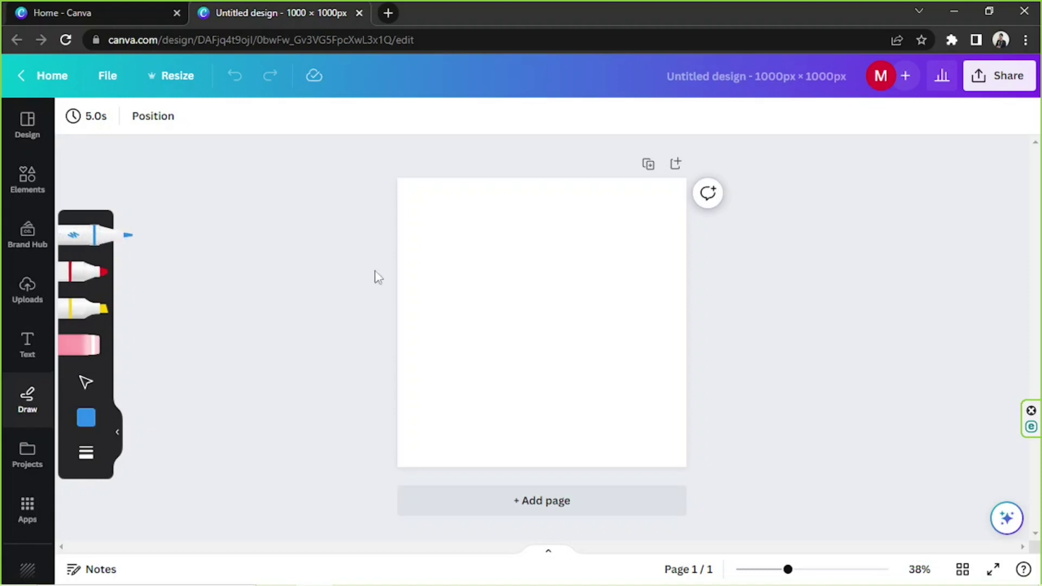
{"action": "mouse_move", "coordinate": [424, 242]}
{"action": "left_mouse_down"}
{"action": "mouse_move", "coordinate": [486, 227]}
{"action": "mouse_move", "coordinate": [452, 308]}
{"action": "mouse_move", "coordinate": [517, 266]}
{"action": "mouse_move", "coordinate": [572, 256]}
{"action": "mouse_move", "coordinate": [518, 318]}
{"action": "mouse_move", "coordinate": [540, 334]}
{"action": "mouse_move", "coordinate": [595, 283]}
{"action": "mouse_move", "coordinate": [573, 358]}
{"action": "mouse_move", "coordinate": [623, 324]}
{"action": "left_mouse_up"}
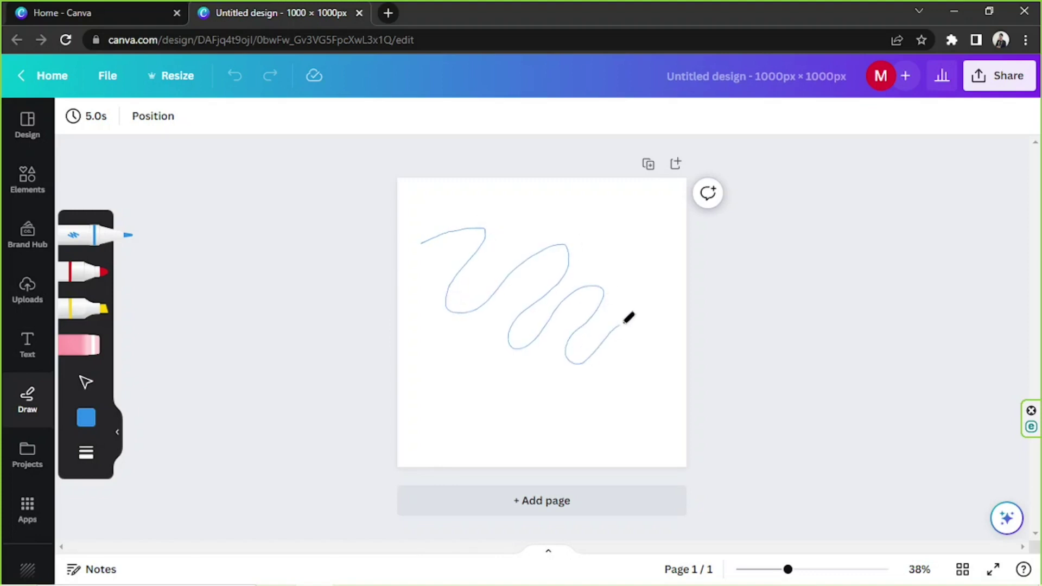
Set the pen weight to the medium preset of 12 and draw a short squiggle below the thin line.
{"action": "left_click", "coordinate": [88, 461]}
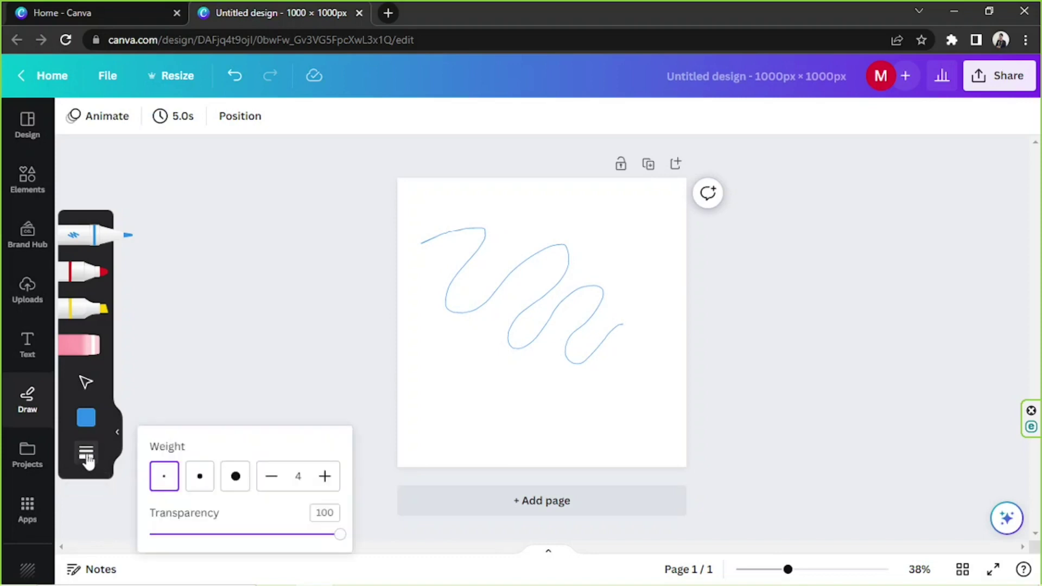
{"action": "left_click", "coordinate": [201, 486]}
{"action": "mouse_move", "coordinate": [425, 353]}
{"action": "left_mouse_down"}
{"action": "mouse_move", "coordinate": [448, 334]}
{"action": "mouse_move", "coordinate": [479, 367]}
{"action": "mouse_move", "coordinate": [503, 349]}
{"action": "mouse_move", "coordinate": [505, 379]}
{"action": "mouse_move", "coordinate": [532, 372]}
{"action": "left_mouse_up"}
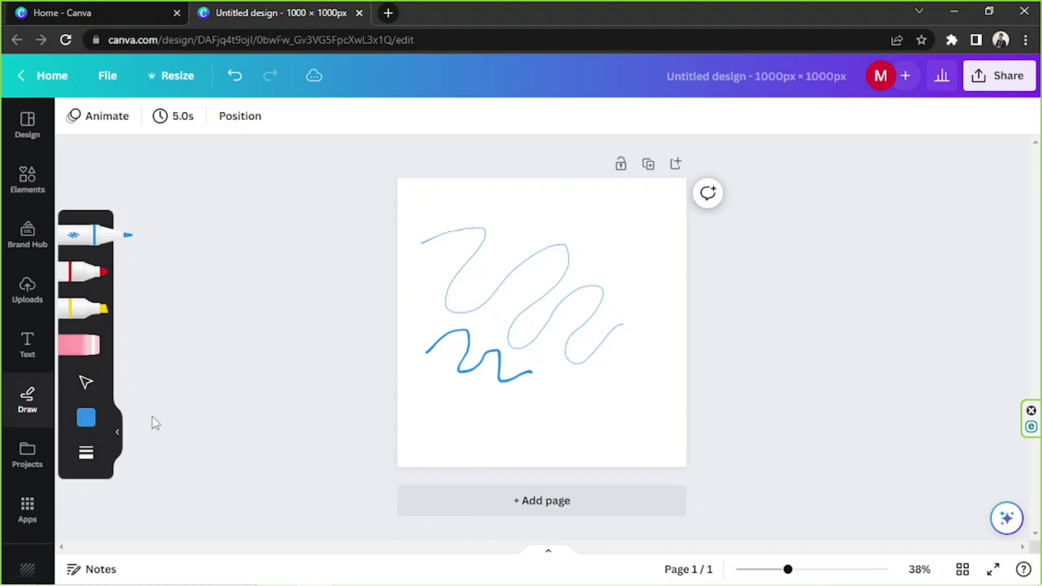
Set the pen weight to the thickest preset of 36 and draw a squiggle in the page's lower-left corner.
{"action": "left_click", "coordinate": [87, 419]}
{"action": "left_click", "coordinate": [85, 456]}
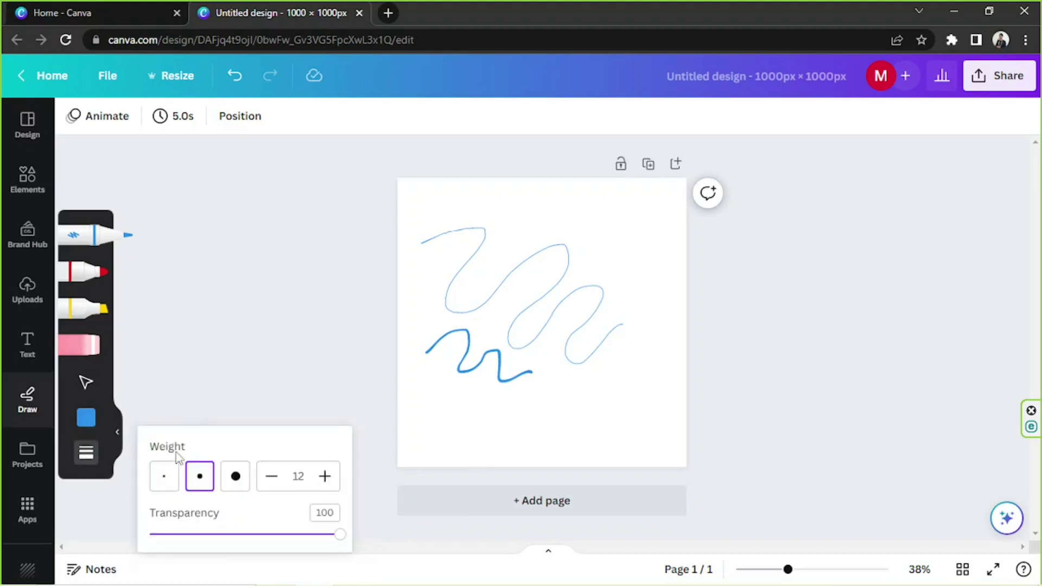
{"action": "left_click", "coordinate": [237, 478]}
{"action": "mouse_move", "coordinate": [406, 398]}
{"action": "left_mouse_down"}
{"action": "mouse_move", "coordinate": [440, 383]}
{"action": "mouse_move", "coordinate": [440, 424]}
{"action": "mouse_move", "coordinate": [473, 409]}
{"action": "mouse_move", "coordinate": [474, 431]}
{"action": "mouse_move", "coordinate": [512, 410]}
{"action": "left_mouse_up"}
Set the pen weight to 35, lower its transparency to about half, and draw overlapping looping strokes across the page.
{"action": "left_click", "coordinate": [85, 452]}
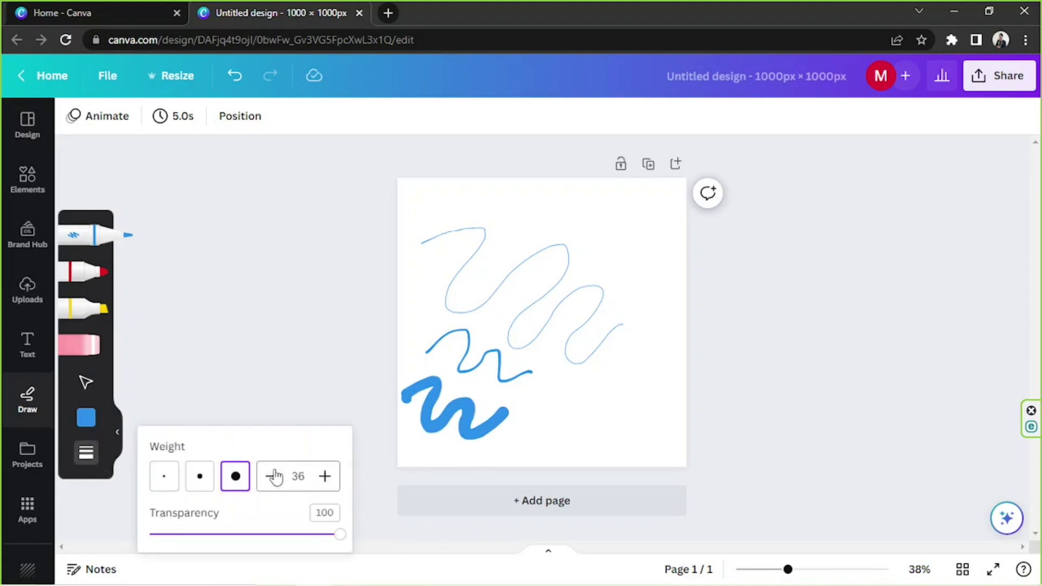
{"action": "left_click", "coordinate": [300, 476]}
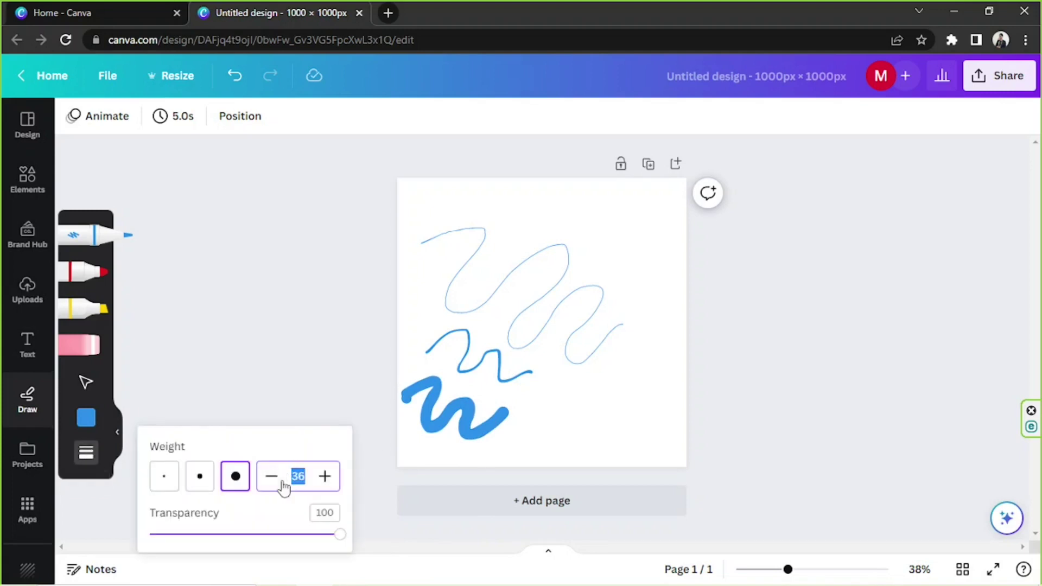
{"action": "left_click", "coordinate": [281, 486]}
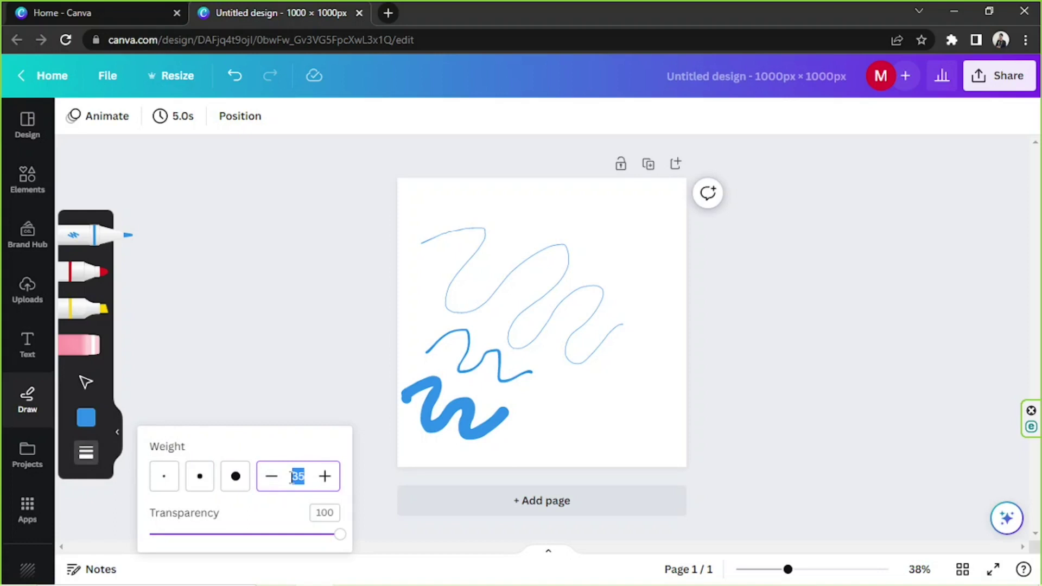
{"action": "left_click", "coordinate": [238, 535]}
{"action": "mouse_move", "coordinate": [512, 216]}
{"action": "left_mouse_down"}
{"action": "mouse_move", "coordinate": [563, 201]}
{"action": "mouse_move", "coordinate": [611, 217]}
{"action": "mouse_move", "coordinate": [551, 274]}
{"action": "mouse_move", "coordinate": [490, 371]}
{"action": "mouse_move", "coordinate": [436, 412]}
{"action": "mouse_move", "coordinate": [525, 357]}
{"action": "mouse_move", "coordinate": [547, 303]}
{"action": "mouse_move", "coordinate": [444, 339]}
{"action": "left_mouse_up"}
{"action": "left_click_drag", "start_coordinate": [482, 304], "coordinate": [545, 293]}
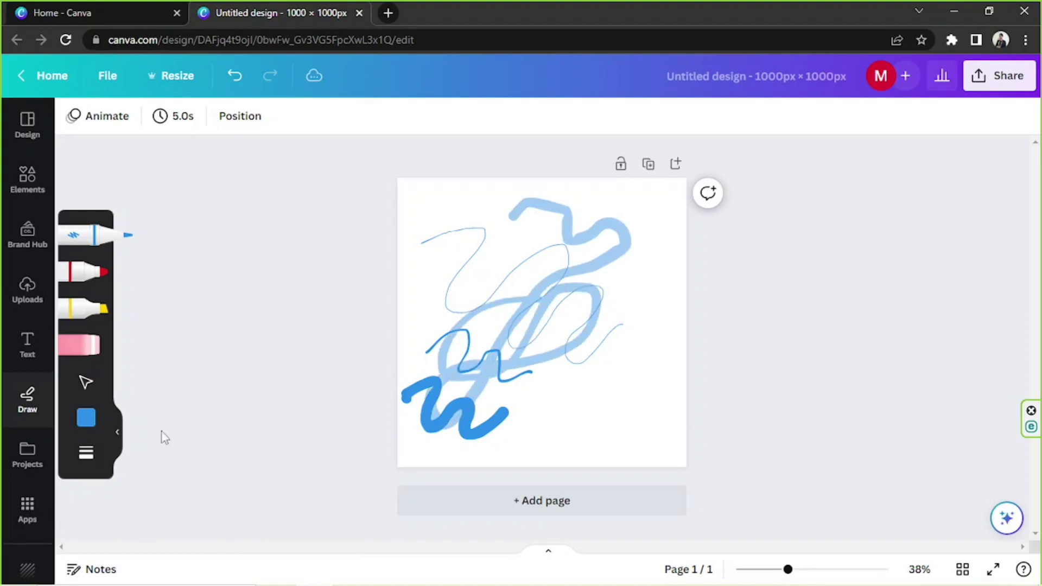
Change the pen to the dark brown brand color and draw a heart in the middle of the page.
{"action": "left_click", "coordinate": [86, 419]}
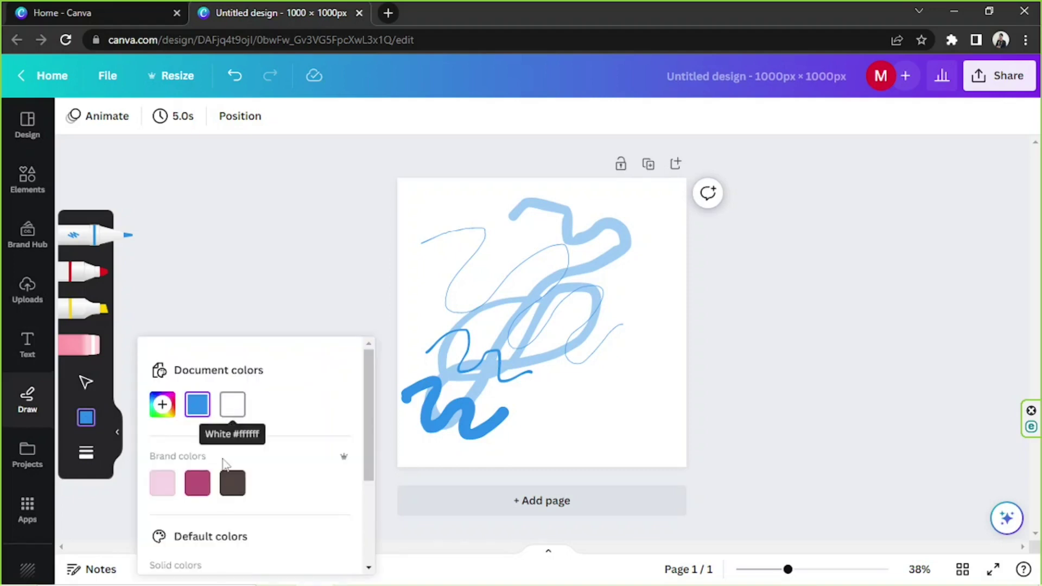
{"action": "left_click", "coordinate": [233, 483]}
{"action": "mouse_move", "coordinate": [529, 312]}
{"action": "left_mouse_down"}
{"action": "mouse_move", "coordinate": [497, 284]}
{"action": "mouse_move", "coordinate": [526, 359]}
{"action": "mouse_move", "coordinate": [531, 300]}
{"action": "mouse_move", "coordinate": [558, 290]}
{"action": "mouse_move", "coordinate": [550, 332]}
{"action": "mouse_move", "coordinate": [531, 355]}
{"action": "left_mouse_up"}
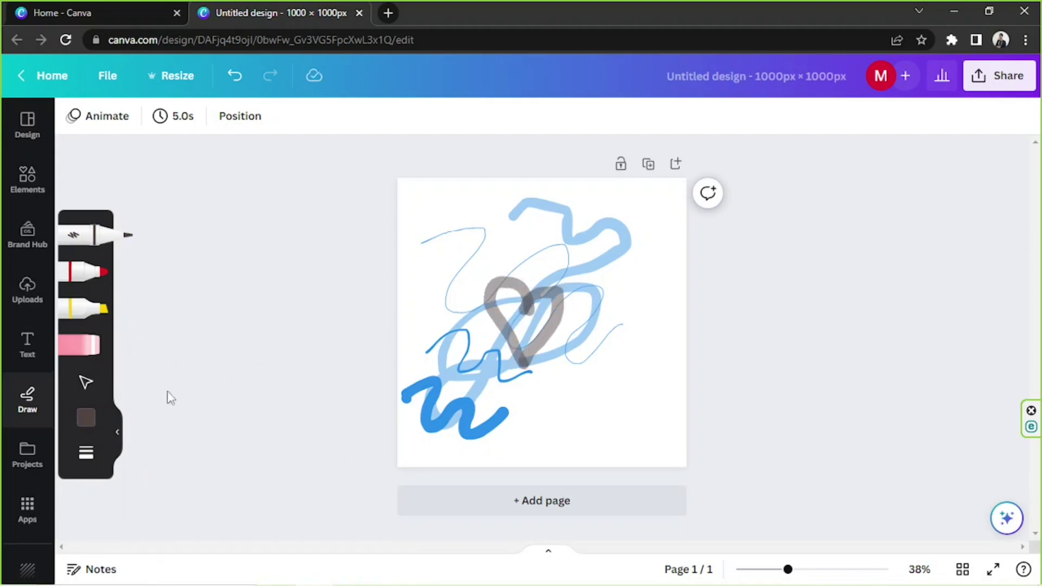
Move both halves of the heart to the page's lower-right corner so that they still form a heart.
{"action": "left_click", "coordinate": [84, 386]}
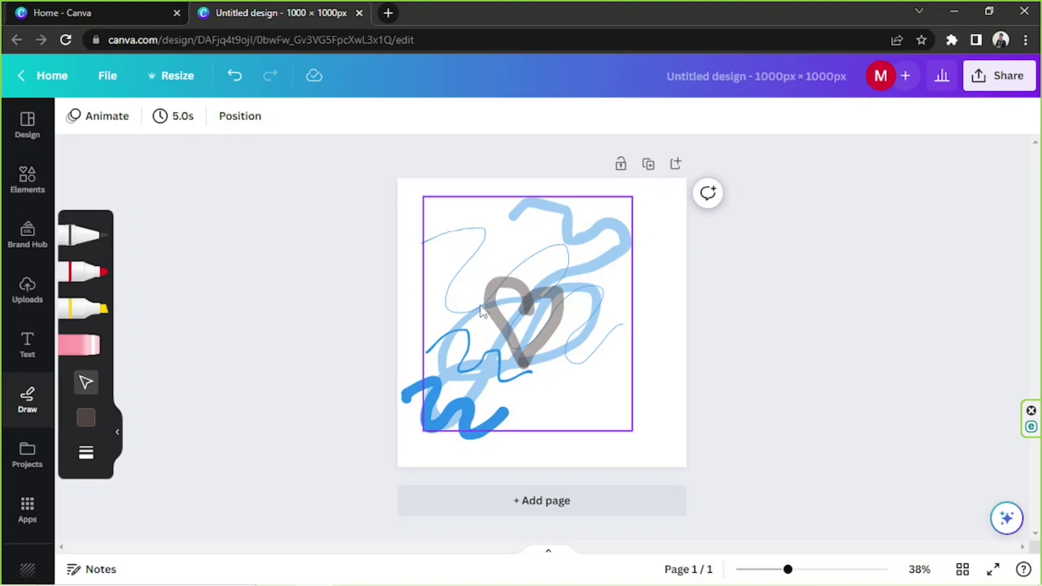
{"action": "mouse_move", "coordinate": [514, 324]}
{"action": "left_mouse_down"}
{"action": "mouse_move", "coordinate": [477, 296]}
{"action": "mouse_move", "coordinate": [612, 397]}
{"action": "left_mouse_up"}
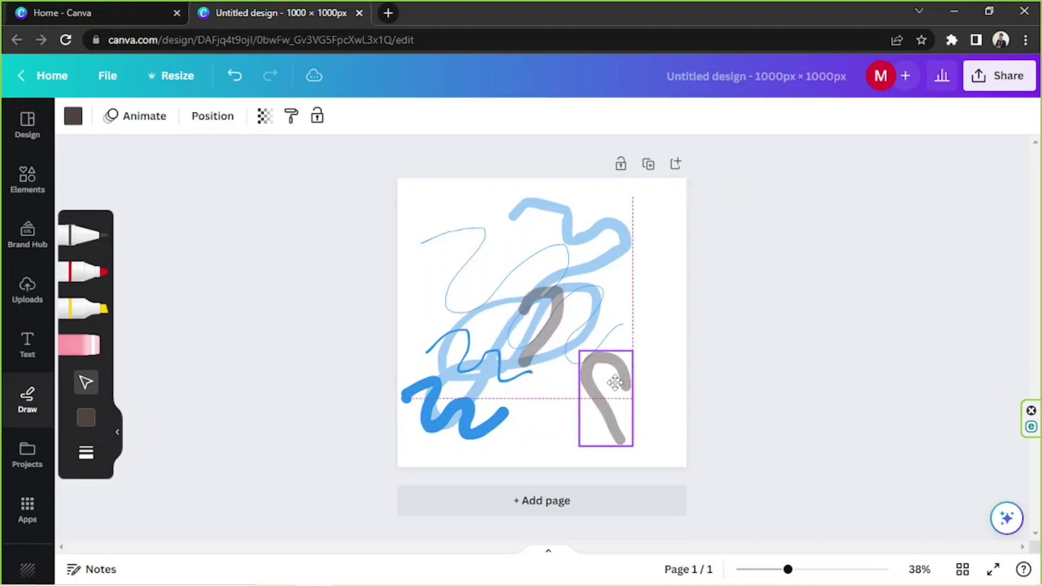
{"action": "mouse_move", "coordinate": [540, 322]}
{"action": "left_mouse_down"}
{"action": "mouse_move", "coordinate": [648, 328]}
{"action": "mouse_move", "coordinate": [644, 397]}
{"action": "left_mouse_up"}
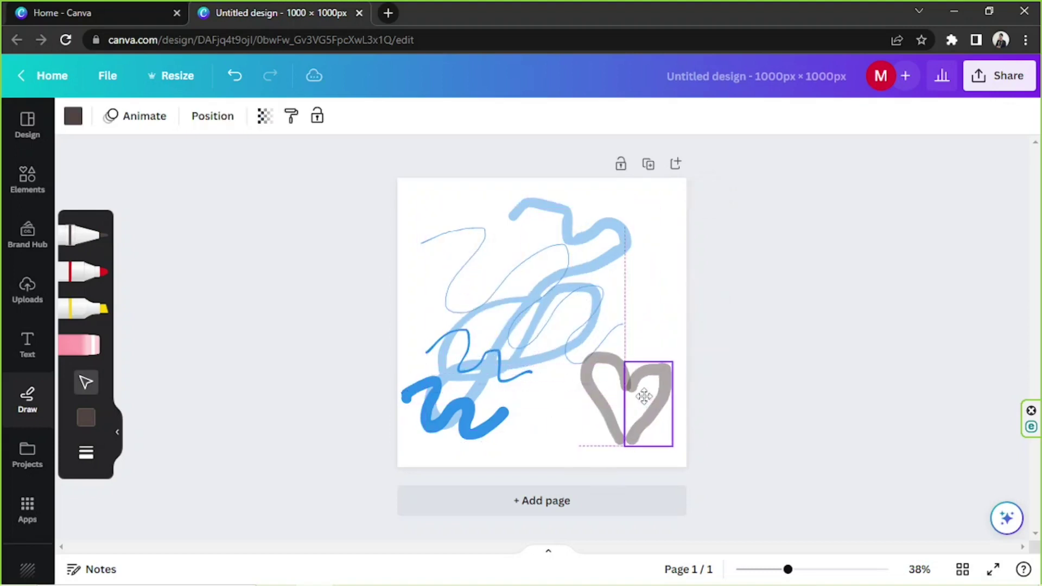
Shift the heart's right half slightly to the left and rotate it clockwise to join the left half.
{"action": "left_click_drag", "start_coordinate": [662, 481], "coordinate": [651, 487]}
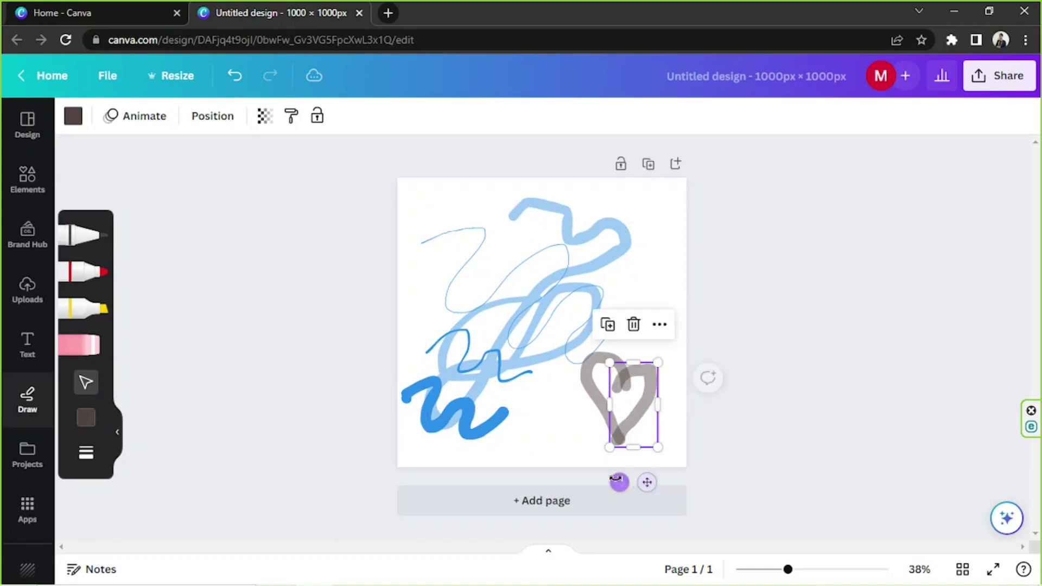
{"action": "left_click", "coordinate": [623, 491]}
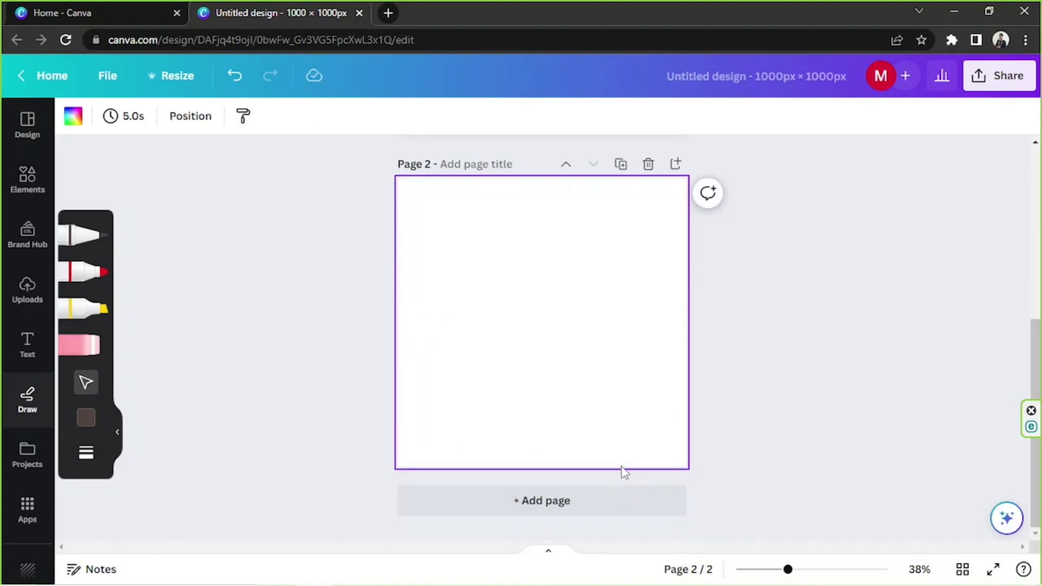
{"action": "key", "text": "ctrl+z"}
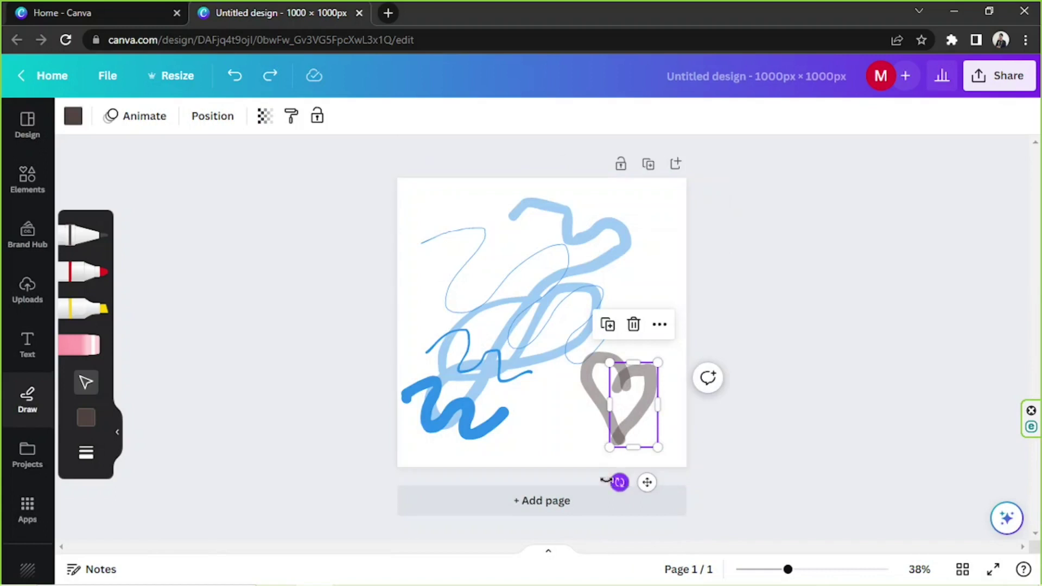
{"action": "left_click_drag", "start_coordinate": [619, 481], "coordinate": [603, 477]}
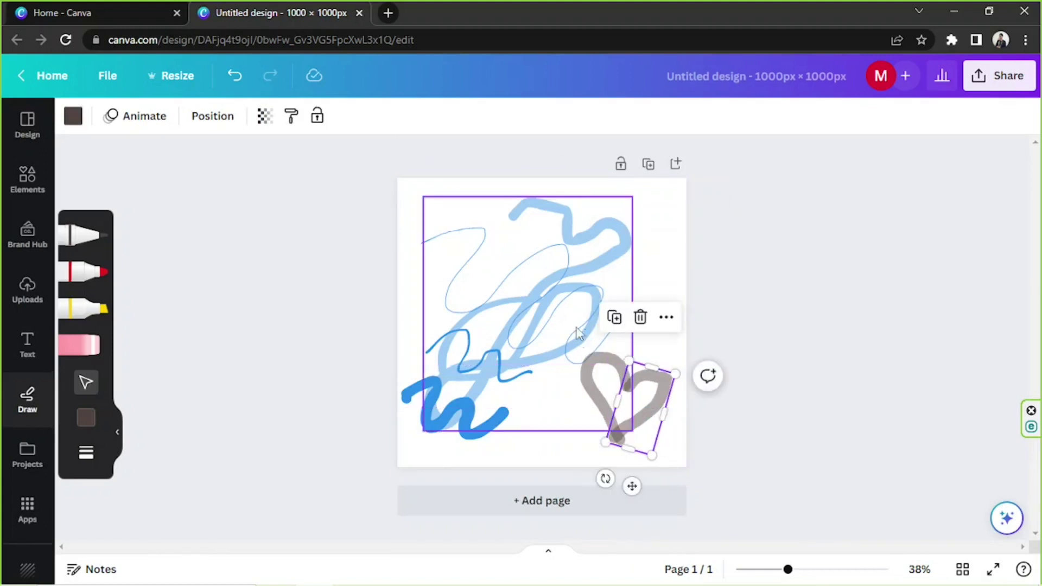
Spread out the blue strokes: light looping one to the page's upper-left corner, thin line to the upper right, medium squiggle slightly up.
{"action": "mouse_move", "coordinate": [578, 332]}
{"action": "left_mouse_down"}
{"action": "mouse_move", "coordinate": [500, 295]}
{"action": "mouse_move", "coordinate": [470, 307]}
{"action": "left_mouse_up"}
{"action": "left_click_drag", "start_coordinate": [551, 284], "coordinate": [635, 255]}
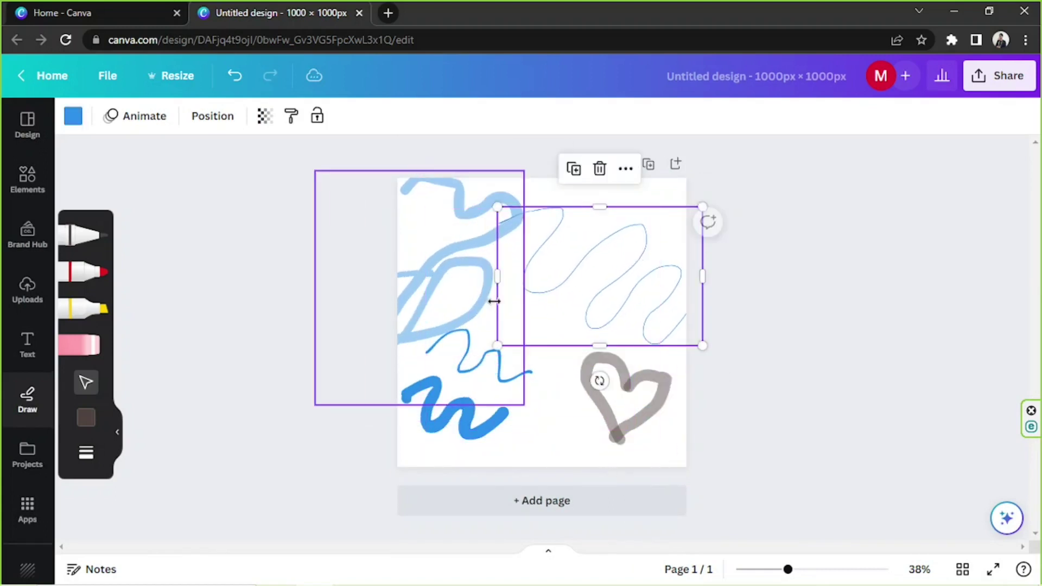
{"action": "left_click_drag", "start_coordinate": [494, 301], "coordinate": [472, 225]}
{"action": "left_click", "coordinate": [478, 354]}
{"action": "mouse_move", "coordinate": [477, 354]}
{"action": "left_mouse_down"}
{"action": "mouse_move", "coordinate": [474, 397]}
{"action": "mouse_move", "coordinate": [498, 284]}
{"action": "mouse_move", "coordinate": [467, 320]}
{"action": "left_mouse_up"}
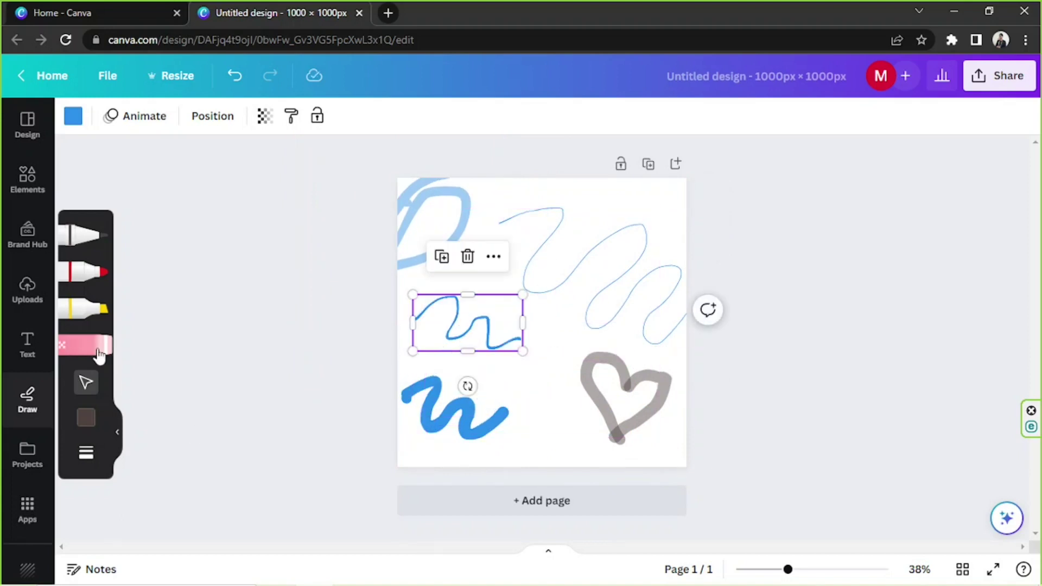
Erase all the blue strokes, both halves of the heart and the leftover blue dot from the page.
{"action": "left_click", "coordinate": [260, 336]}
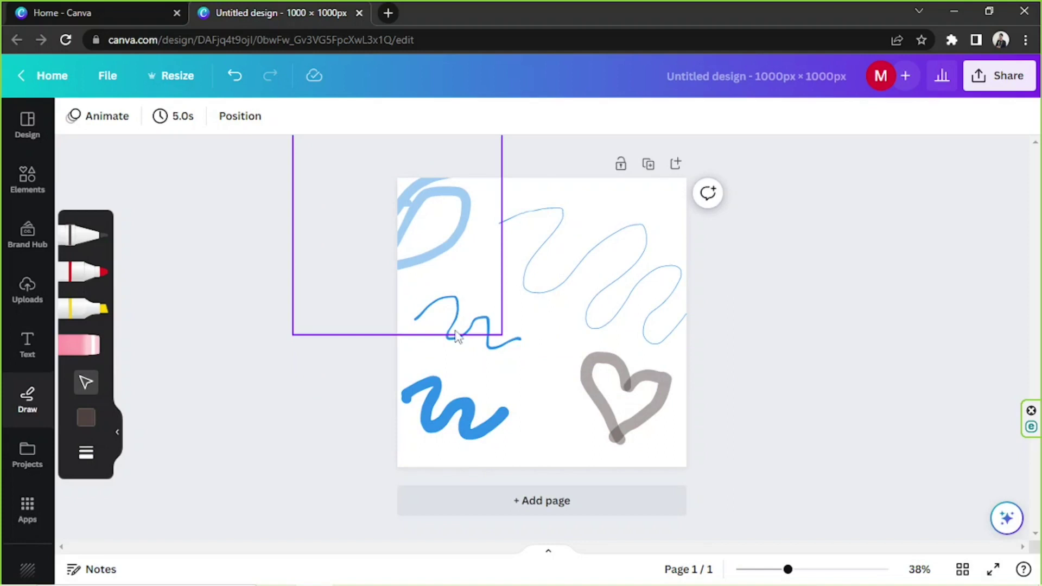
{"action": "left_click", "coordinate": [80, 346]}
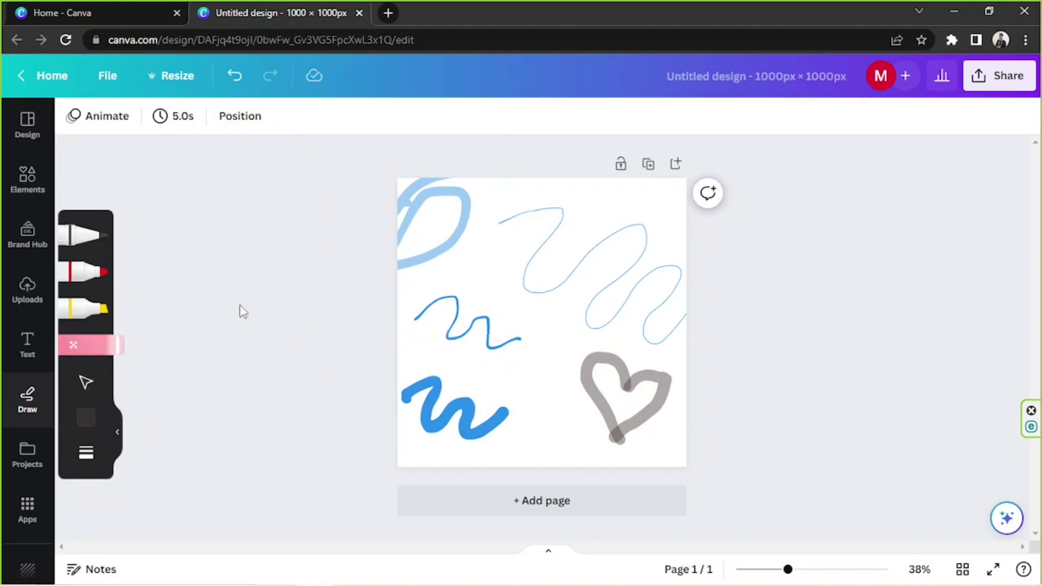
{"action": "left_click", "coordinate": [457, 220]}
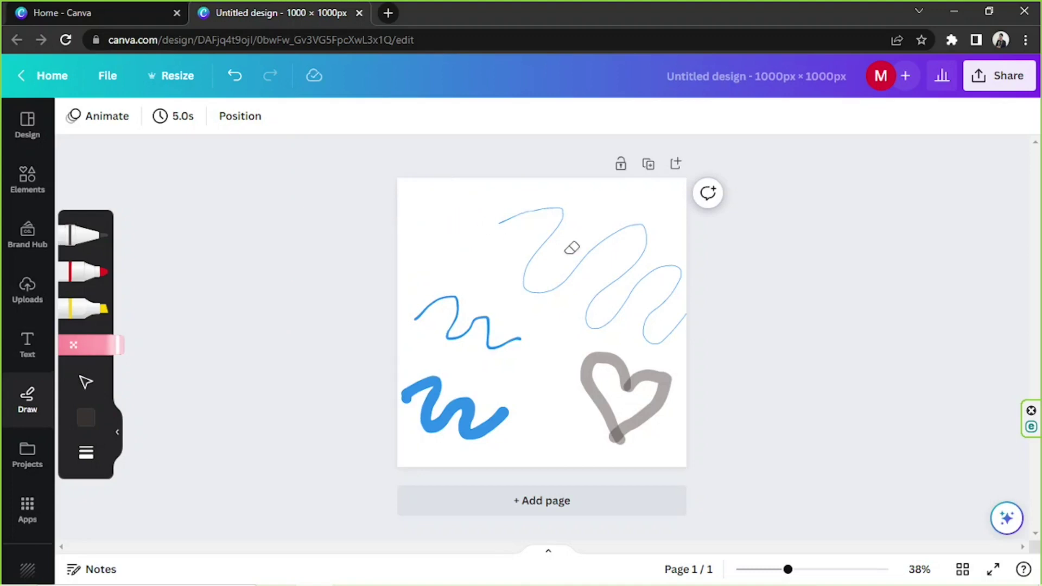
{"action": "left_click_drag", "start_coordinate": [539, 217], "coordinate": [508, 238]}
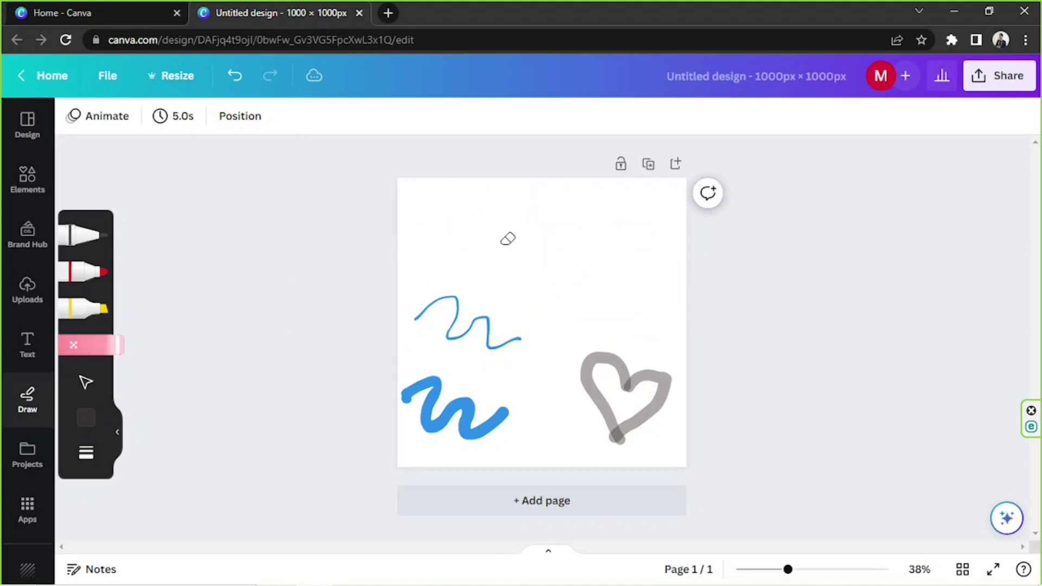
{"action": "left_click", "coordinate": [461, 307]}
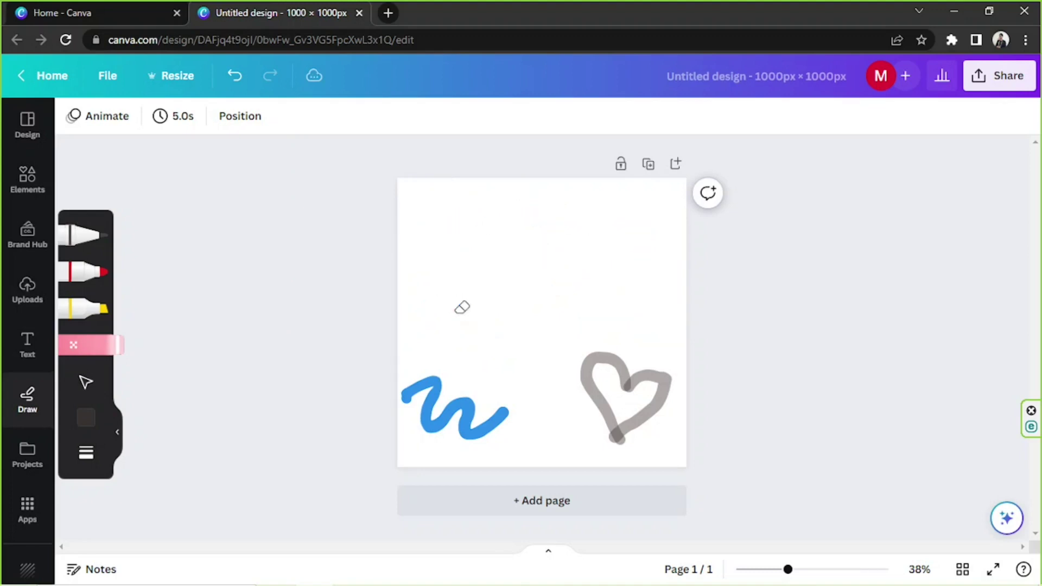
{"action": "left_click", "coordinate": [452, 401]}
{"action": "left_click", "coordinate": [587, 367]}
{"action": "left_click", "coordinate": [628, 372]}
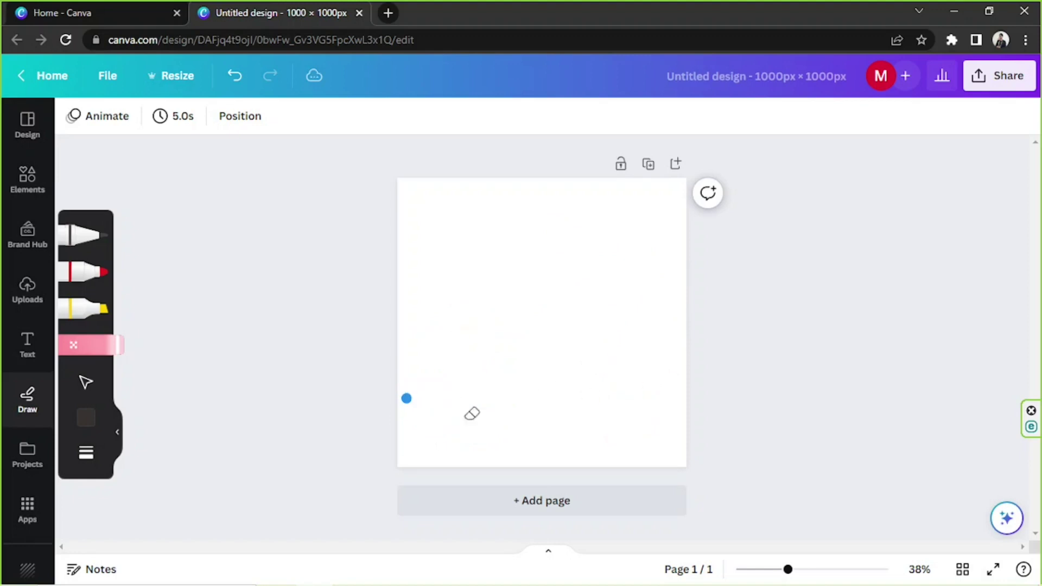
{"action": "left_click", "coordinate": [407, 396]}
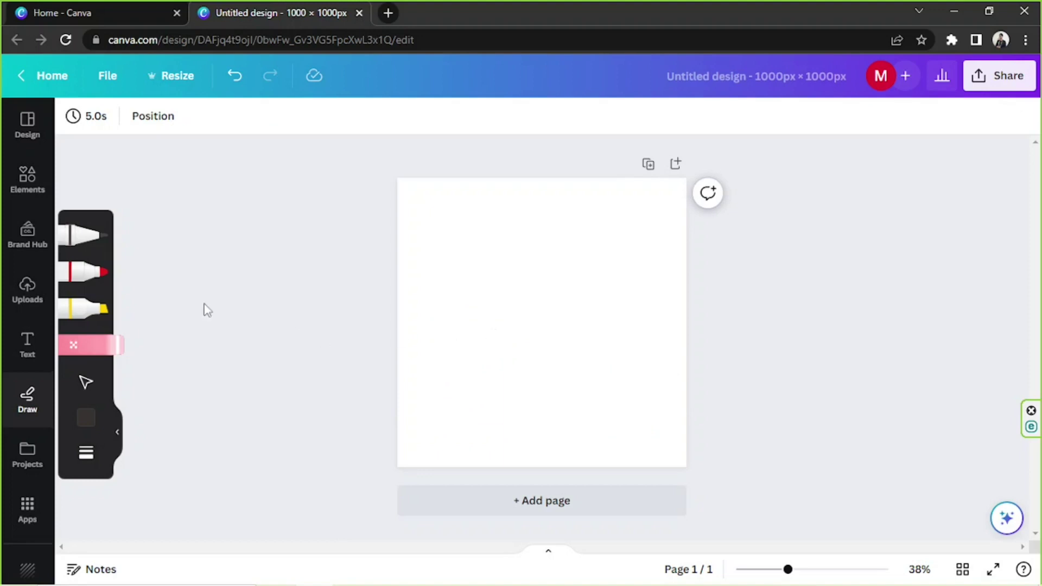
Draw a red marker squiggle near the page's upper-left corner and a thick semi-transparent brown pen squiggle above it.
{"action": "left_click", "coordinate": [96, 274]}
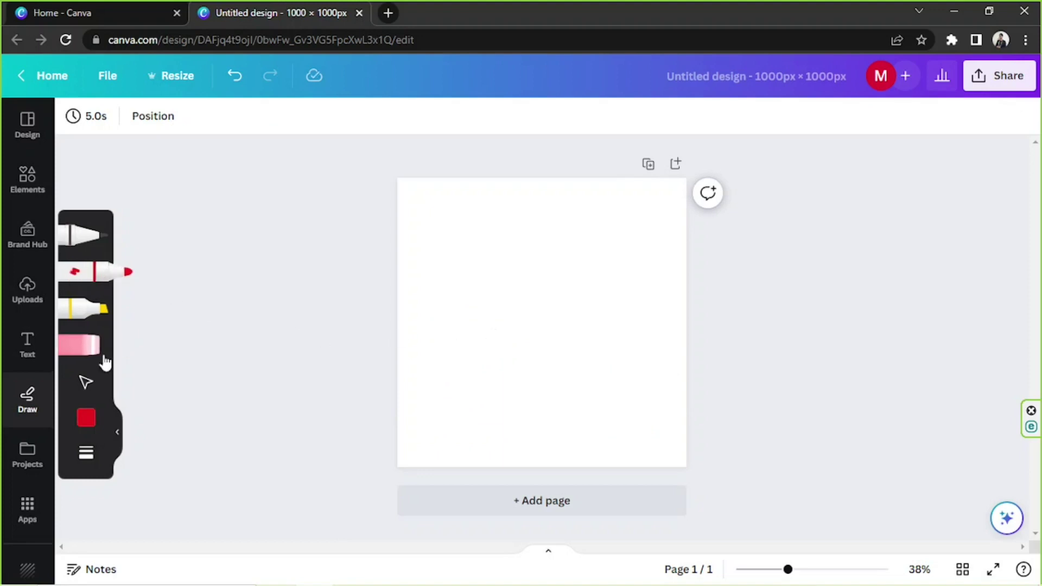
{"action": "mouse_move", "coordinate": [452, 216]}
{"action": "left_mouse_down"}
{"action": "mouse_move", "coordinate": [446, 259]}
{"action": "mouse_move", "coordinate": [499, 219]}
{"action": "mouse_move", "coordinate": [474, 284]}
{"action": "mouse_move", "coordinate": [502, 262]}
{"action": "left_mouse_up"}
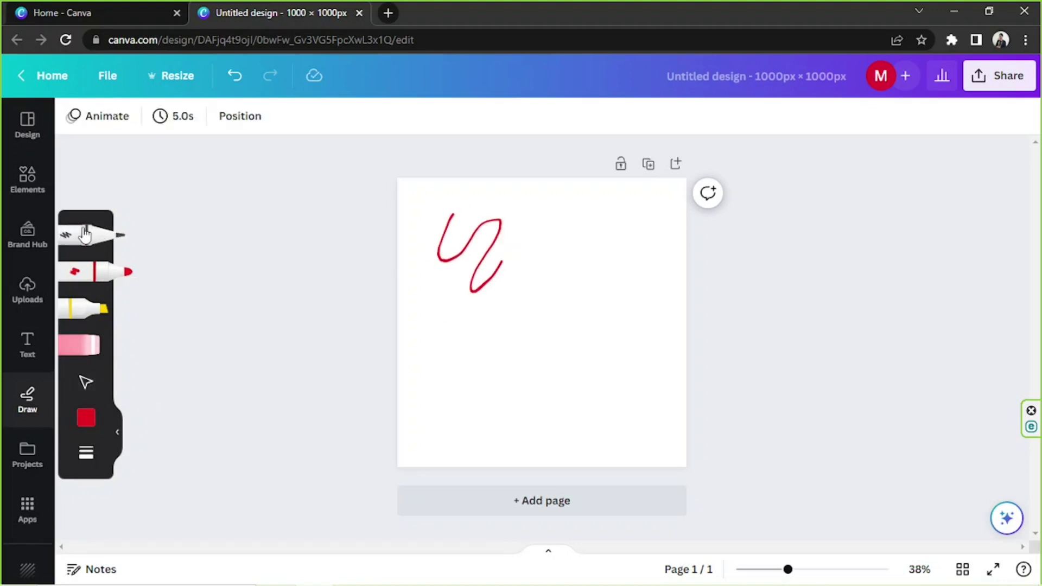
{"action": "left_click", "coordinate": [124, 235]}
{"action": "mouse_move", "coordinate": [445, 202]}
{"action": "left_mouse_down"}
{"action": "mouse_move", "coordinate": [472, 188]}
{"action": "mouse_move", "coordinate": [484, 202]}
{"action": "mouse_move", "coordinate": [537, 193]}
{"action": "left_mouse_up"}
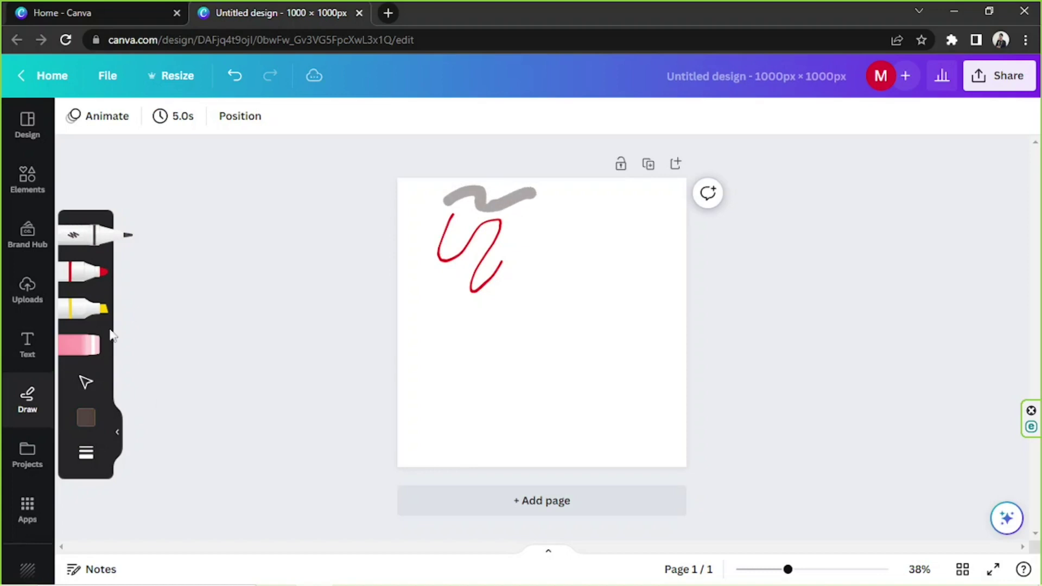
Set the pen's weight to 12 and undo the thick brown and red squiggles.
{"action": "left_click", "coordinate": [86, 452]}
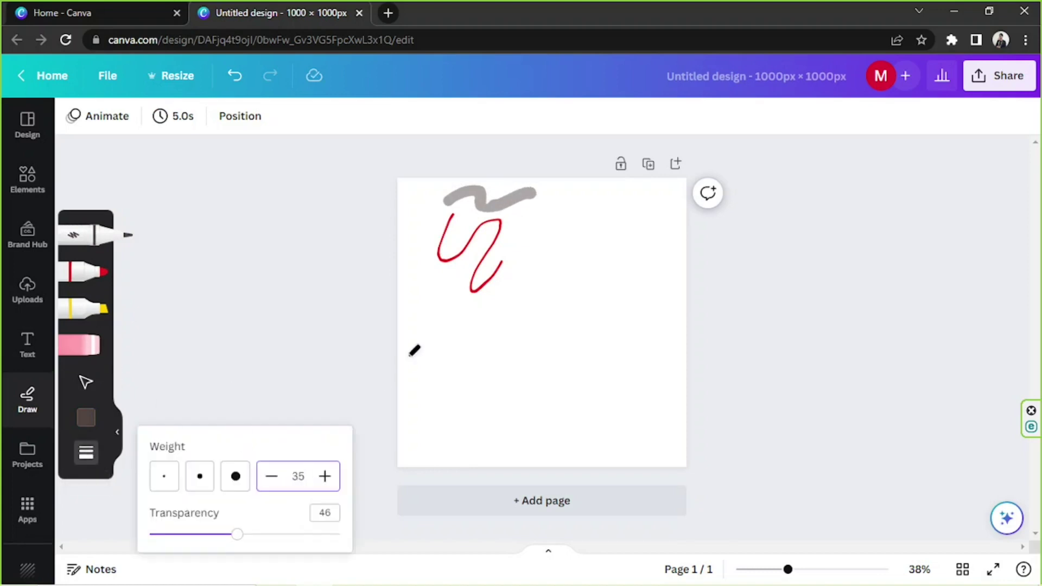
{"action": "left_click", "coordinate": [200, 479]}
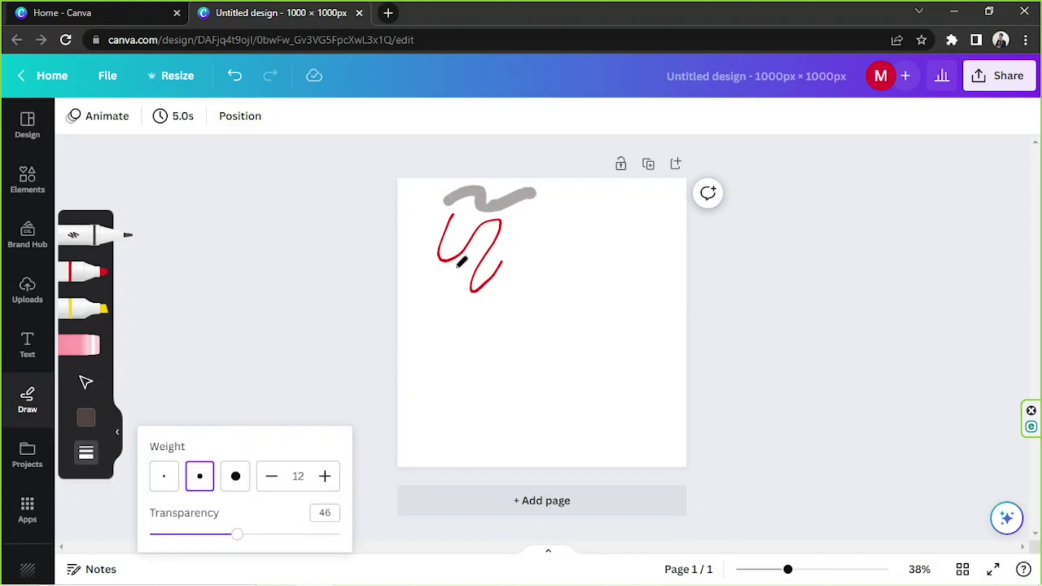
{"action": "left_click", "coordinate": [480, 257]}
{"action": "key", "text": "ctrl+z"}
{"action": "key", "text": "ctrl+z"}
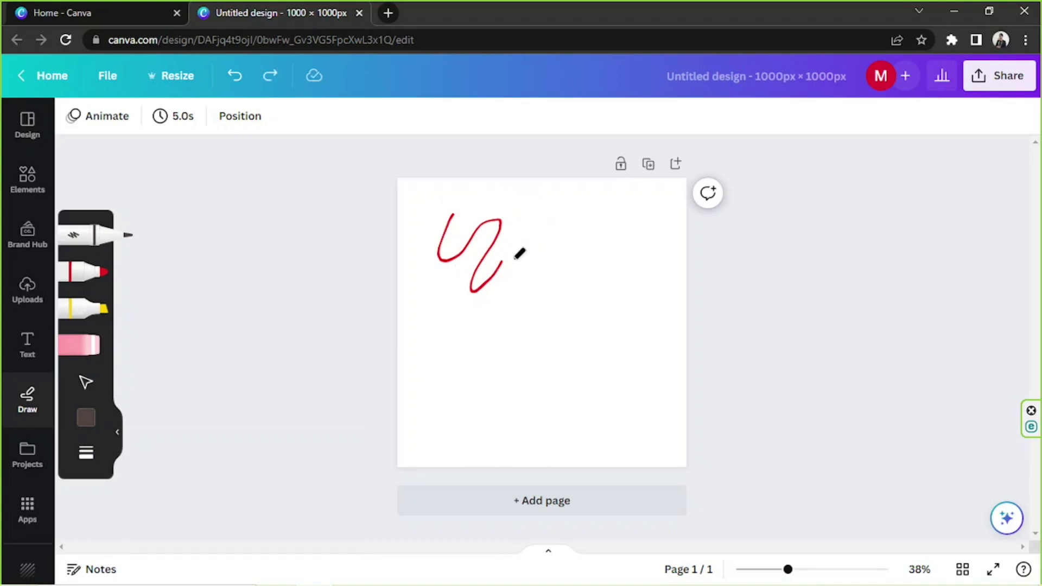
Try a faint pen squiggle, undo it, and redraw it near the page's upper-left corner with the transparency value at maximum.
{"action": "mouse_move", "coordinate": [429, 197]}
{"action": "left_mouse_down"}
{"action": "mouse_move", "coordinate": [455, 218]}
{"action": "mouse_move", "coordinate": [486, 194]}
{"action": "mouse_move", "coordinate": [496, 230]}
{"action": "mouse_move", "coordinate": [541, 200]}
{"action": "left_mouse_up"}
{"action": "left_click", "coordinate": [86, 452]}
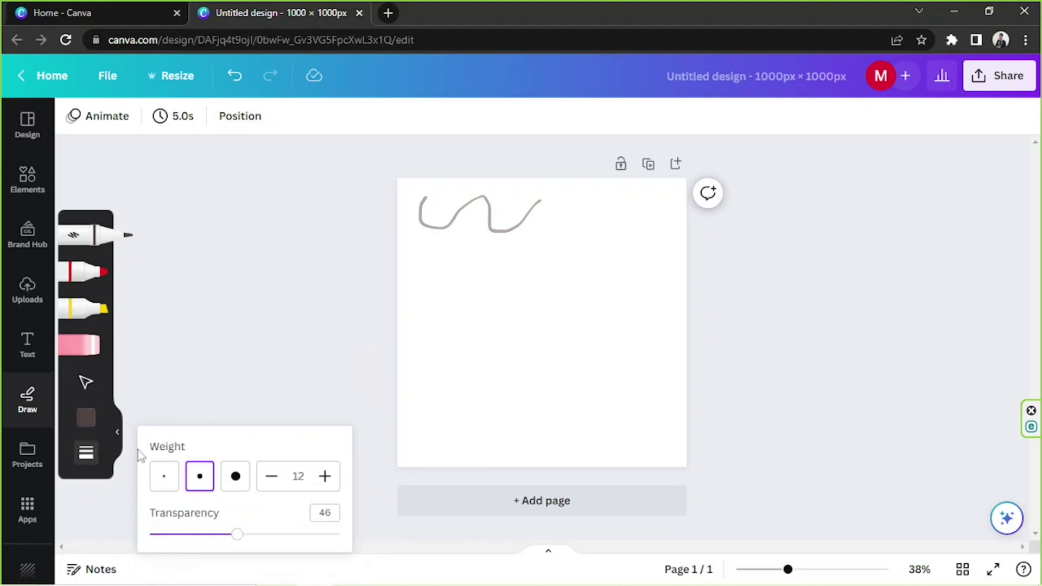
{"action": "left_click_drag", "start_coordinate": [239, 533], "coordinate": [434, 530]}
{"action": "left_click", "coordinate": [366, 309]}
{"action": "key", "text": "ctrl+z"}
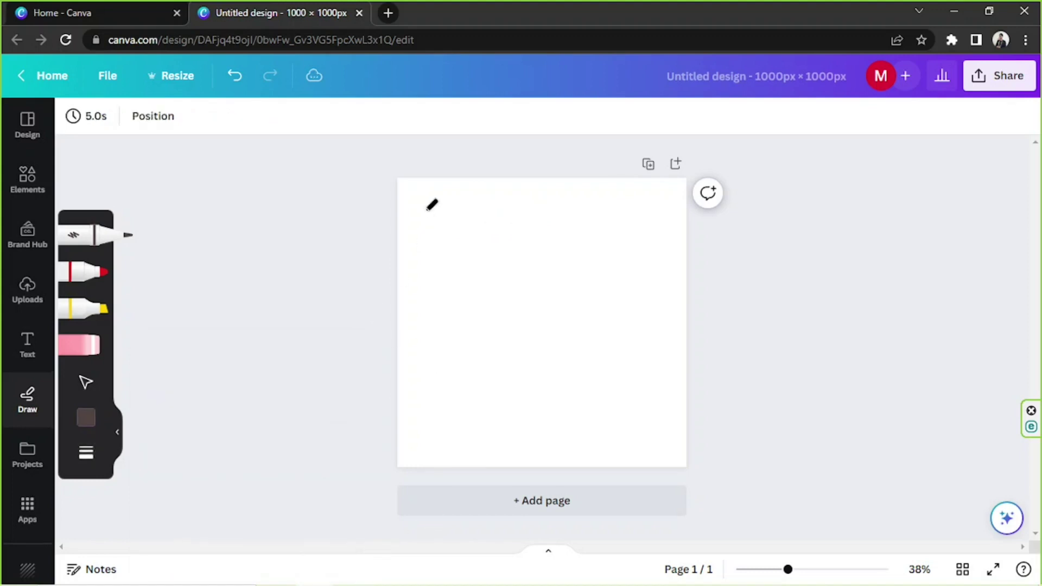
{"action": "mouse_move", "coordinate": [415, 210]}
{"action": "left_mouse_down"}
{"action": "mouse_move", "coordinate": [424, 234]}
{"action": "mouse_move", "coordinate": [455, 204]}
{"action": "mouse_move", "coordinate": [458, 241]}
{"action": "mouse_move", "coordinate": [501, 213]}
{"action": "mouse_move", "coordinate": [506, 240]}
{"action": "mouse_move", "coordinate": [547, 215]}
{"action": "left_mouse_up"}
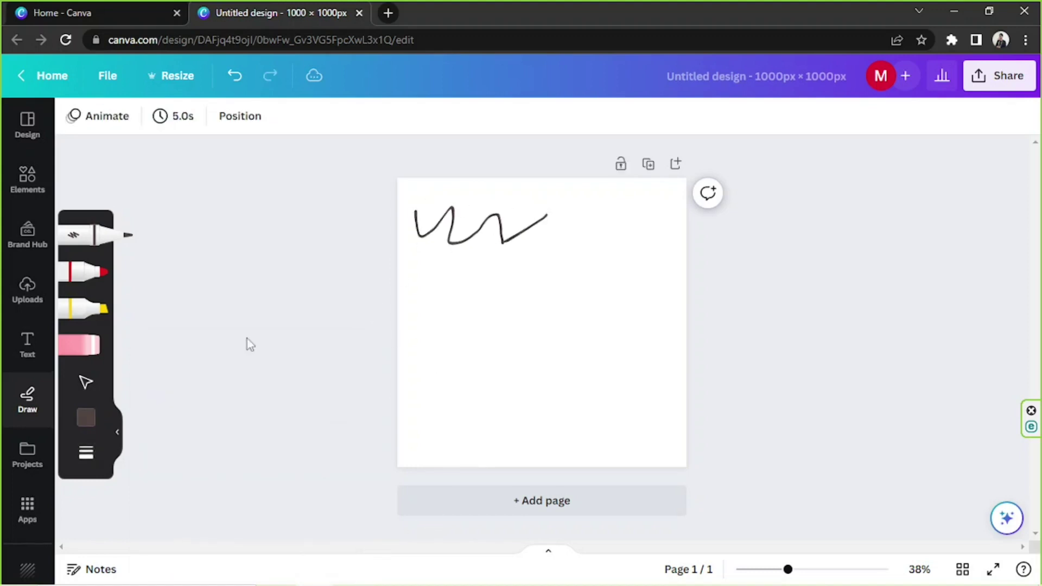
Change the marker to the dark brown document color and draw a wavy line below the pen squiggle.
{"action": "left_click", "coordinate": [87, 271]}
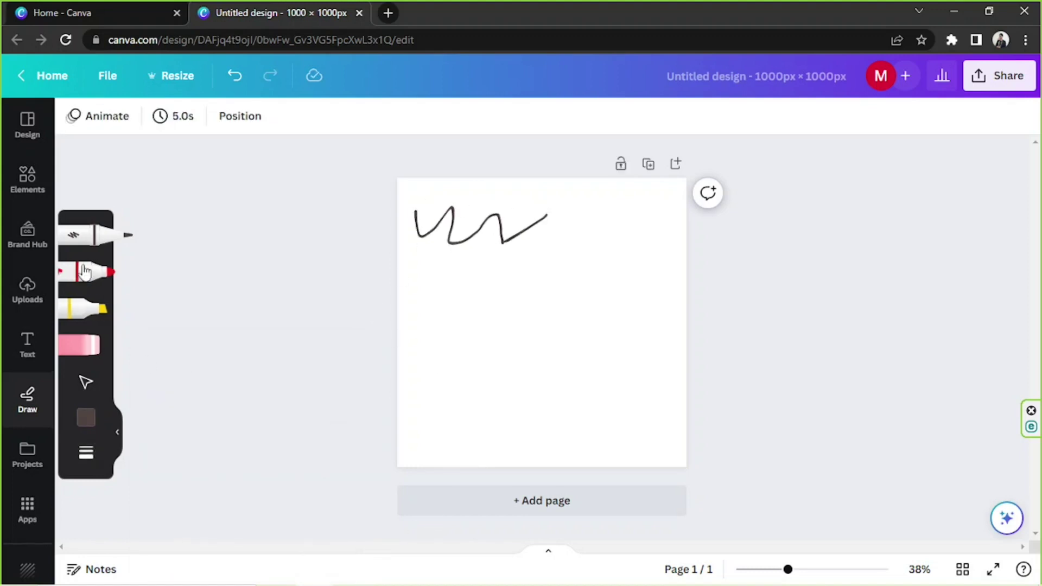
{"action": "left_click", "coordinate": [86, 418]}
{"action": "left_click", "coordinate": [197, 404]}
{"action": "mouse_move", "coordinate": [414, 297]}
{"action": "left_mouse_down"}
{"action": "mouse_move", "coordinate": [423, 276]}
{"action": "mouse_move", "coordinate": [464, 299]}
{"action": "mouse_move", "coordinate": [479, 276]}
{"action": "mouse_move", "coordinate": [495, 279]}
{"action": "mouse_move", "coordinate": [501, 298]}
{"action": "mouse_move", "coordinate": [520, 297]}
{"action": "mouse_move", "coordinate": [533, 271]}
{"action": "mouse_move", "coordinate": [557, 280]}
{"action": "left_mouse_up"}
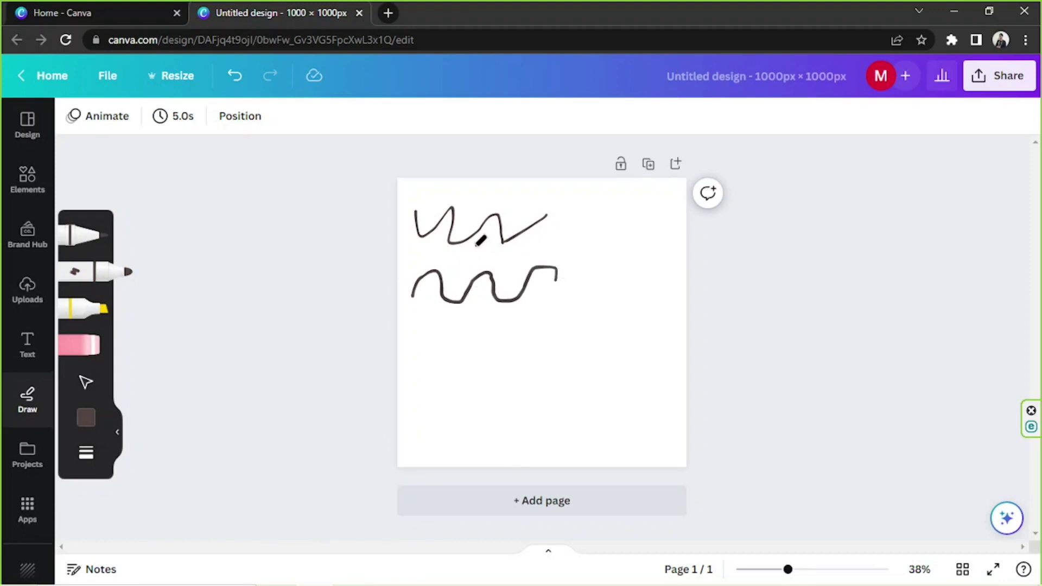
Change the highlighter to the dark brown document color and draw a wavy line below the marker line, removing stray marks.
{"action": "left_click", "coordinate": [92, 314]}
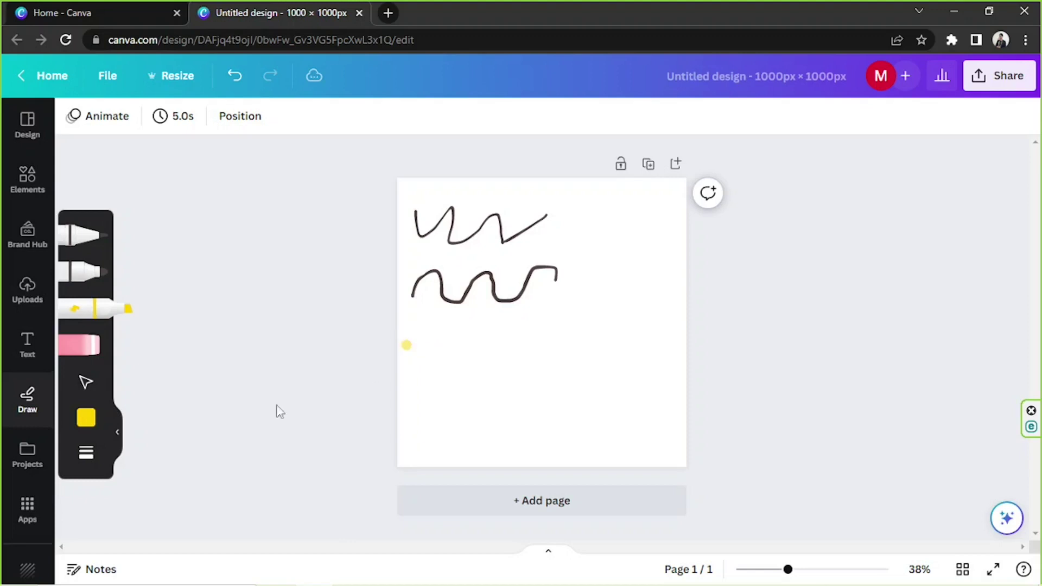
{"action": "left_click", "coordinate": [86, 418]}
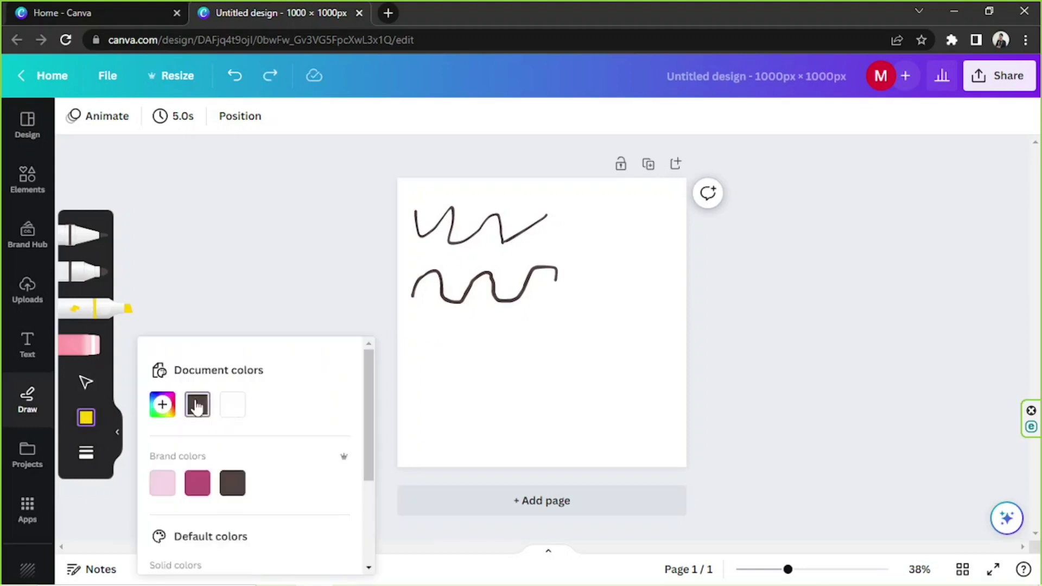
{"action": "left_click", "coordinate": [197, 404]}
{"action": "left_click", "coordinate": [430, 352]}
{"action": "mouse_move", "coordinate": [411, 357]}
{"action": "left_mouse_down"}
{"action": "mouse_move", "coordinate": [419, 338]}
{"action": "mouse_move", "coordinate": [435, 335]}
{"action": "mouse_move", "coordinate": [457, 357]}
{"action": "mouse_move", "coordinate": [478, 332]}
{"action": "mouse_move", "coordinate": [522, 360]}
{"action": "mouse_move", "coordinate": [541, 344]}
{"action": "mouse_move", "coordinate": [512, 230]}
{"action": "mouse_move", "coordinate": [501, 267]}
{"action": "mouse_move", "coordinate": [531, 285]}
{"action": "mouse_move", "coordinate": [531, 322]}
{"action": "mouse_move", "coordinate": [493, 348]}
{"action": "mouse_move", "coordinate": [532, 356]}
{"action": "mouse_move", "coordinate": [469, 368]}
{"action": "mouse_move", "coordinate": [421, 356]}
{"action": "mouse_move", "coordinate": [449, 334]}
{"action": "mouse_move", "coordinate": [463, 355]}
{"action": "mouse_move", "coordinate": [508, 335]}
{"action": "mouse_move", "coordinate": [513, 353]}
{"action": "mouse_move", "coordinate": [533, 350]}
{"action": "mouse_move", "coordinate": [539, 327]}
{"action": "mouse_move", "coordinate": [556, 329]}
{"action": "mouse_move", "coordinate": [574, 358]}
{"action": "left_mouse_up"}
{"action": "key", "text": "ctrl+z"}
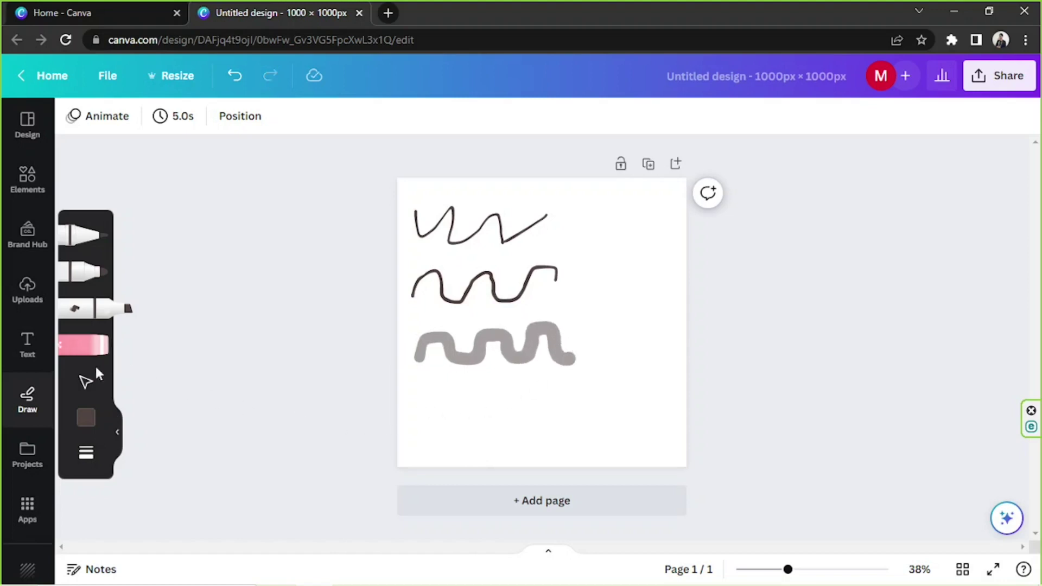
Erase the highlighter, marker and pen lines from the page, and switch to the Select tool.
{"action": "left_click", "coordinate": [87, 346]}
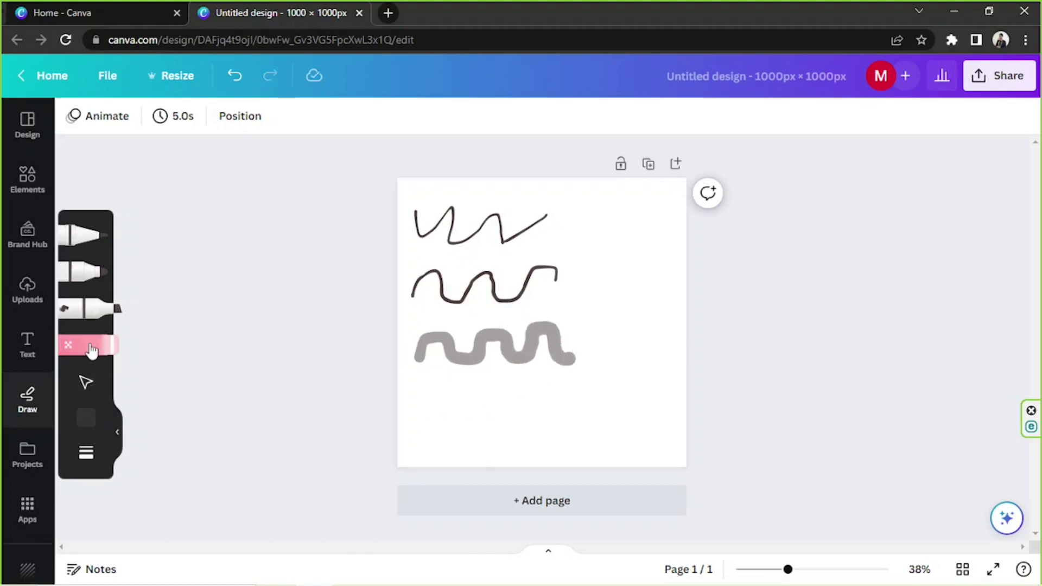
{"action": "left_click", "coordinate": [456, 346]}
{"action": "left_click", "coordinate": [461, 296]}
{"action": "left_click", "coordinate": [463, 218]}
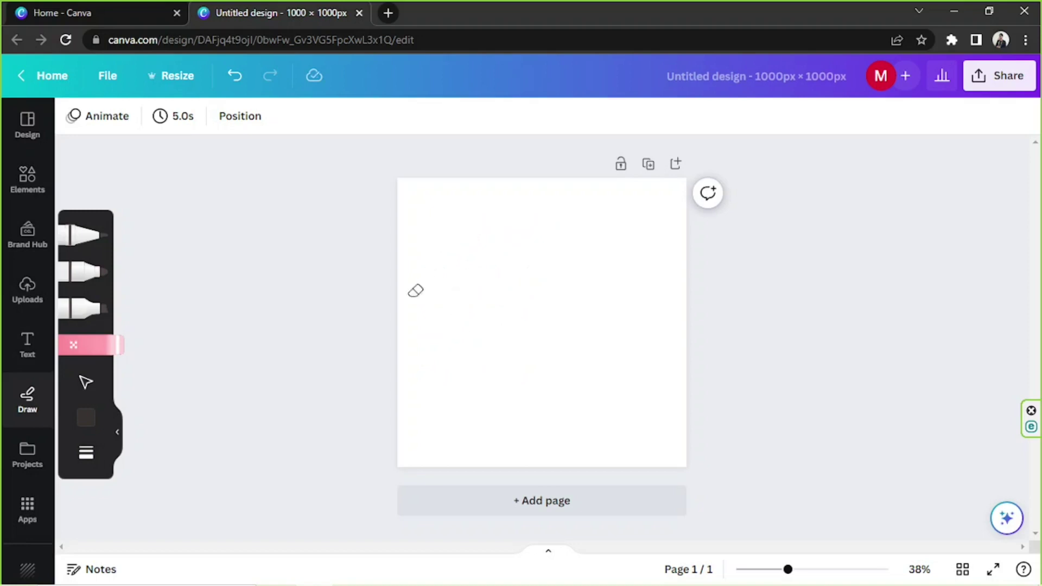
{"action": "left_click", "coordinate": [86, 382]}
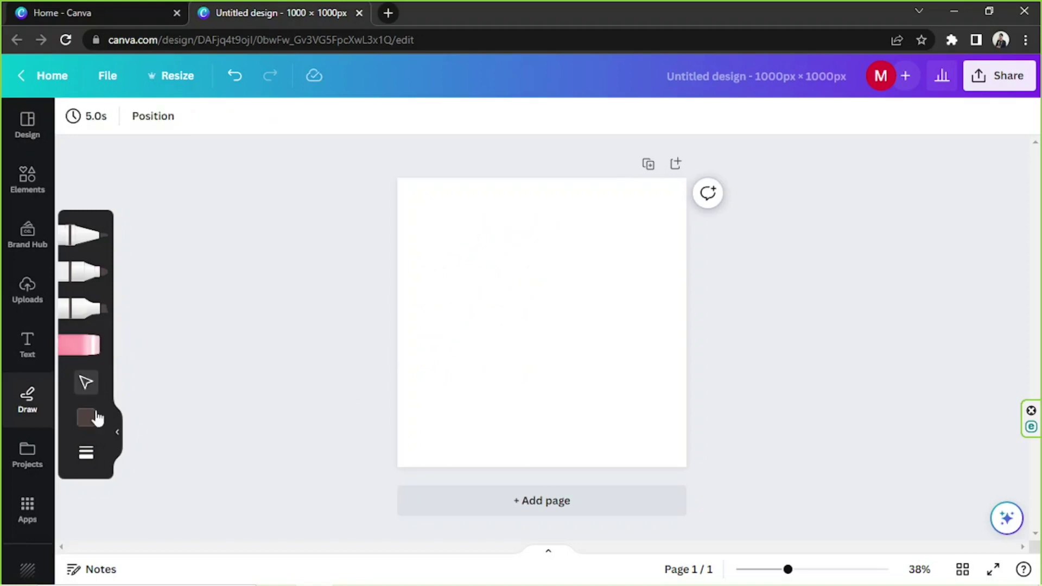
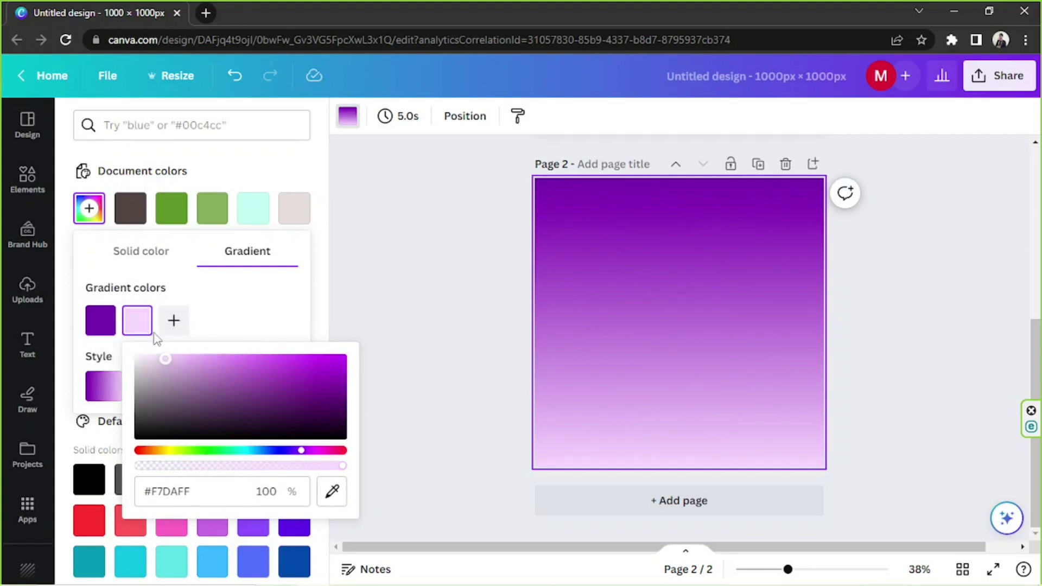
Choose the Draw marker and set its color to #F6E0FF, starting from a shade sampled from page 2's gradient.
{"action": "left_click", "coordinate": [27, 400]}
{"action": "left_click", "coordinate": [90, 271]}
{"action": "left_click", "coordinate": [86, 418]}
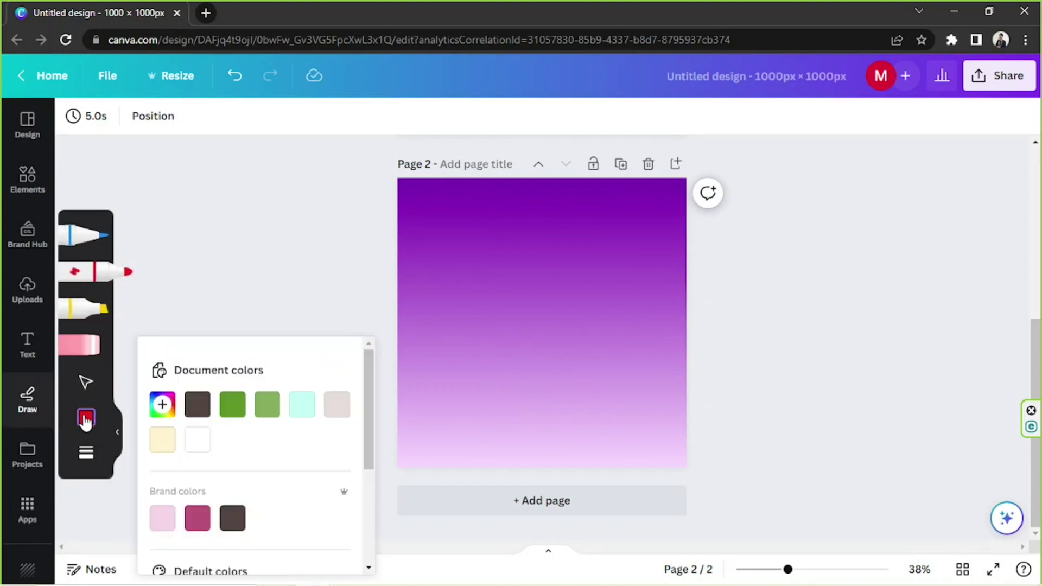
{"action": "left_click", "coordinate": [162, 406]}
{"action": "left_click", "coordinate": [360, 358]}
{"action": "left_click", "coordinate": [544, 382]}
{"action": "mouse_move", "coordinate": [232, 244]}
{"action": "left_mouse_down"}
{"action": "mouse_move", "coordinate": [199, 225]}
{"action": "mouse_move", "coordinate": [188, 231]}
{"action": "left_mouse_up"}
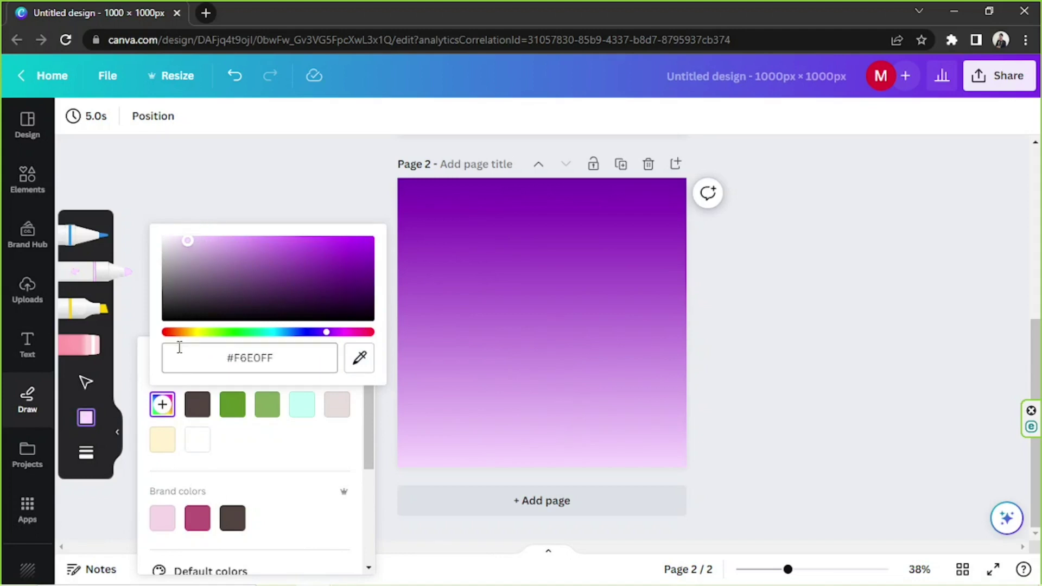
Set the marker's weight to 60 and its transparency value to 100.
{"action": "left_click", "coordinate": [86, 452]}
{"action": "type", "text": "34"}
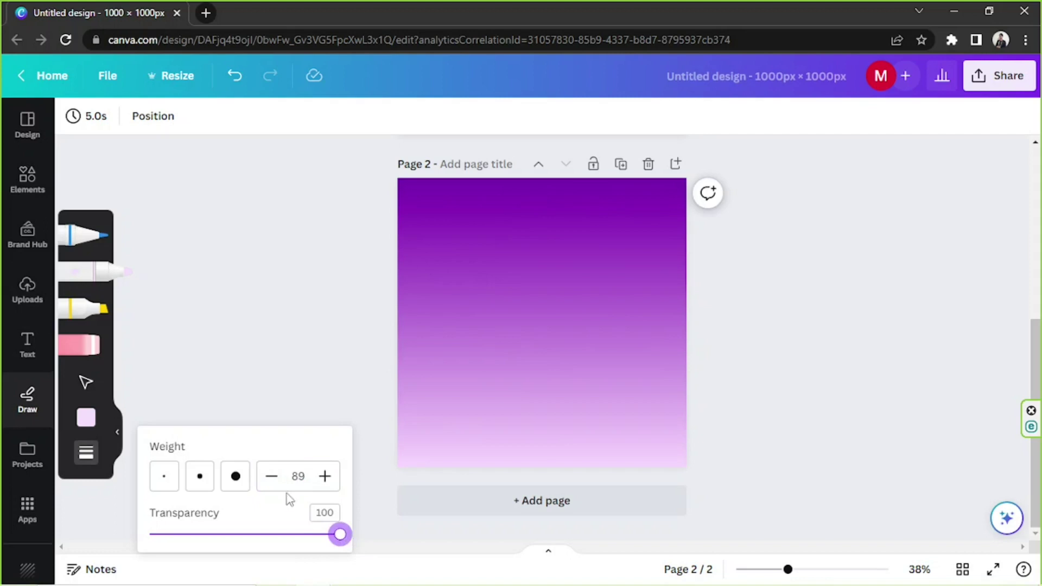
{"action": "left_click", "coordinate": [271, 477]}
{"action": "left_click", "coordinate": [272, 477]}
{"action": "left_click", "coordinate": [272, 478]}
{"action": "left_click", "coordinate": [271, 478]}
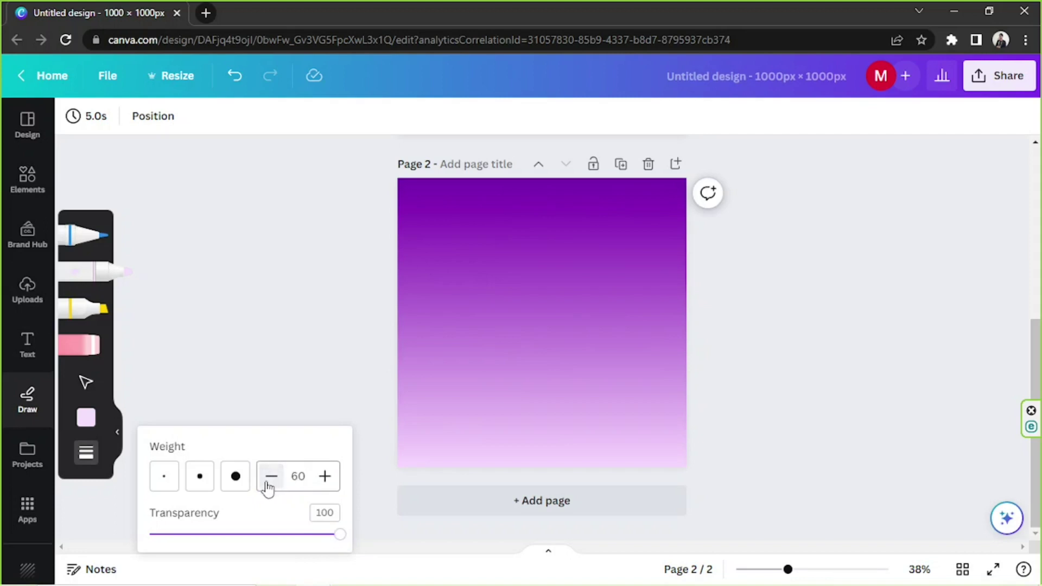
Paint a light purple hill silhouette across page 2, with a peak on the left sloping down to a low ridge on the right.
{"action": "left_click", "coordinate": [379, 353]}
{"action": "mouse_move", "coordinate": [397, 354]}
{"action": "left_mouse_down"}
{"action": "mouse_move", "coordinate": [474, 317]}
{"action": "mouse_move", "coordinate": [539, 360]}
{"action": "mouse_move", "coordinate": [646, 357]}
{"action": "mouse_move", "coordinate": [706, 374]}
{"action": "mouse_move", "coordinate": [434, 345]}
{"action": "mouse_move", "coordinate": [519, 358]}
{"action": "mouse_move", "coordinate": [371, 362]}
{"action": "mouse_move", "coordinate": [652, 384]}
{"action": "mouse_move", "coordinate": [542, 370]}
{"action": "left_mouse_up"}
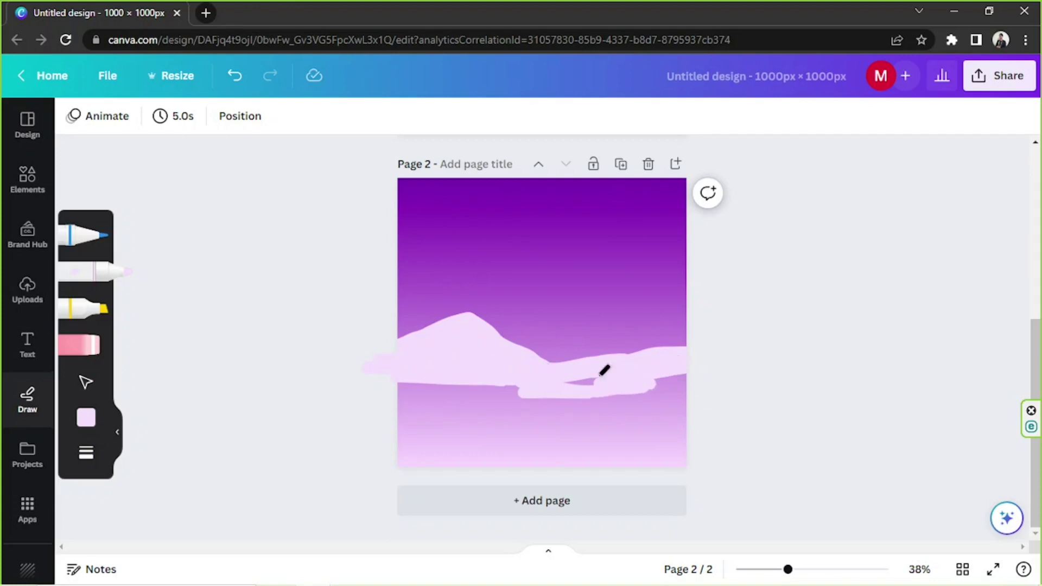
{"action": "left_click_drag", "start_coordinate": [715, 380], "coordinate": [548, 372]}
{"action": "mouse_move", "coordinate": [737, 342]}
{"action": "left_mouse_down"}
{"action": "mouse_move", "coordinate": [560, 379]}
{"action": "mouse_move", "coordinate": [697, 400]}
{"action": "mouse_move", "coordinate": [535, 398]}
{"action": "mouse_move", "coordinate": [449, 379]}
{"action": "left_mouse_up"}
Increase the marker's weight to 77 and fill the area below the hill ridge down to the page's lower edge.
{"action": "left_click", "coordinate": [97, 386]}
{"action": "left_click", "coordinate": [86, 452]}
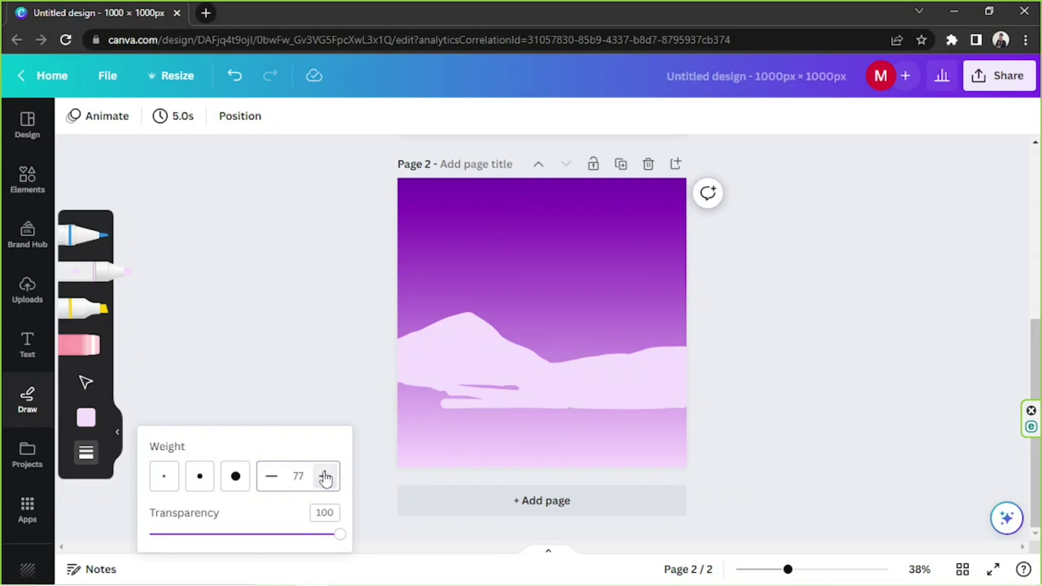
{"action": "mouse_move", "coordinate": [541, 400]}
{"action": "left_mouse_down"}
{"action": "mouse_move", "coordinate": [491, 388]}
{"action": "mouse_move", "coordinate": [414, 400]}
{"action": "mouse_move", "coordinate": [693, 440]}
{"action": "mouse_move", "coordinate": [426, 442]}
{"action": "mouse_move", "coordinate": [452, 444]}
{"action": "left_mouse_up"}
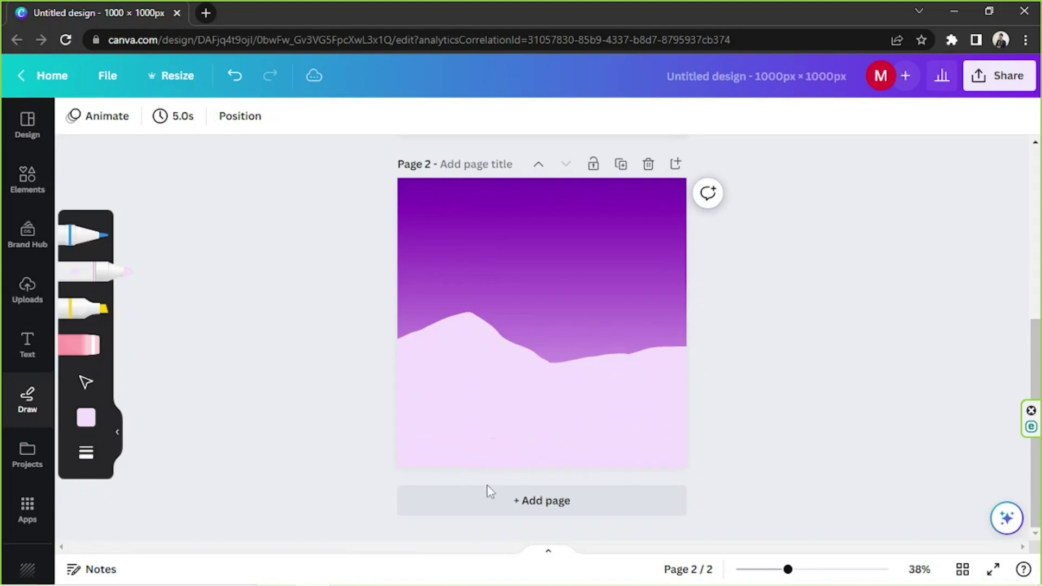
Set the marker's color to the slightly darker purple #D4BADF.
{"action": "left_click", "coordinate": [86, 418]}
{"action": "left_click", "coordinate": [163, 404]}
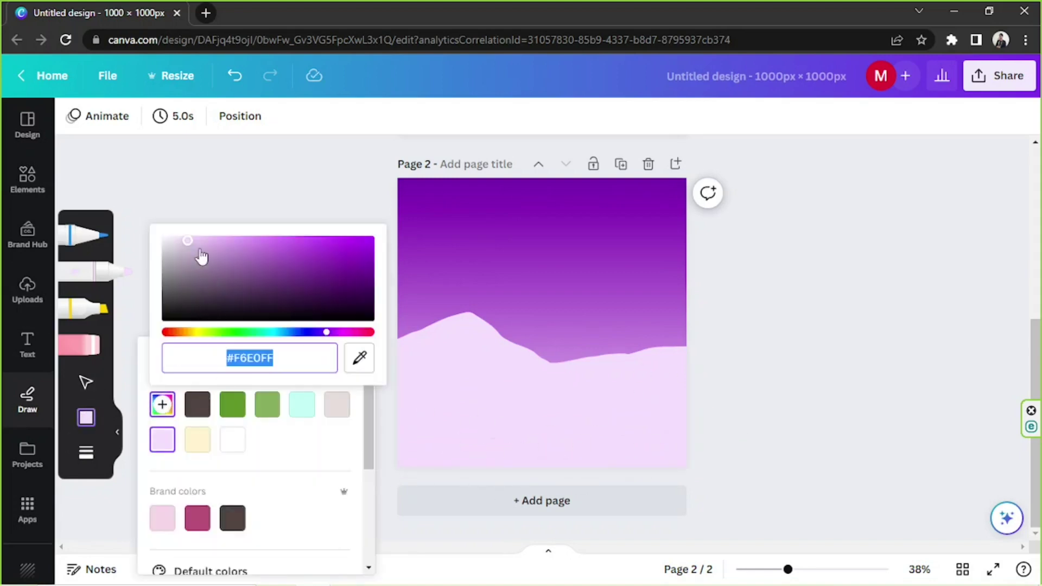
{"action": "left_click_drag", "start_coordinate": [194, 243], "coordinate": [197, 247]}
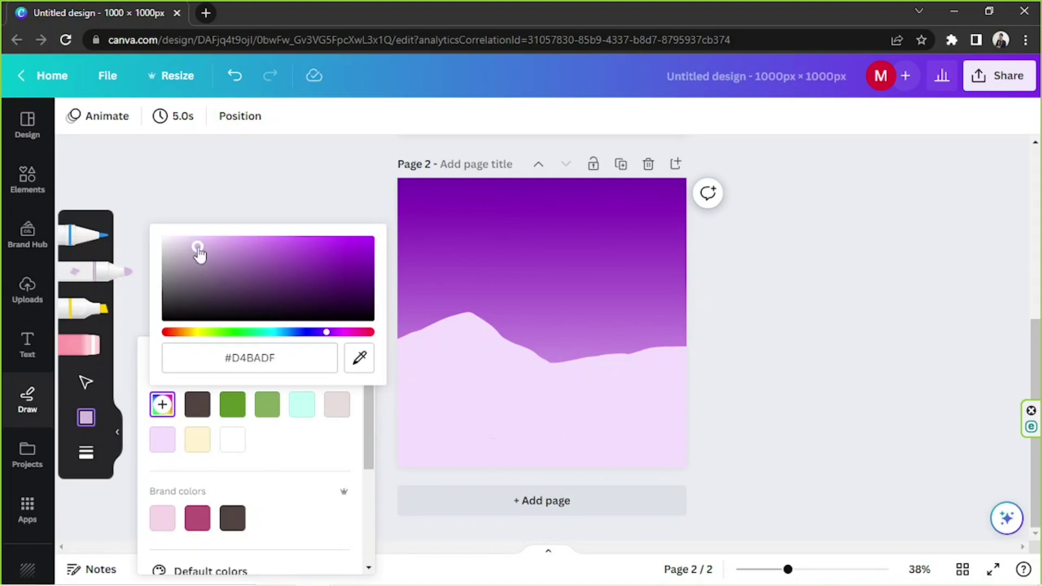
{"action": "left_click", "coordinate": [392, 404]}
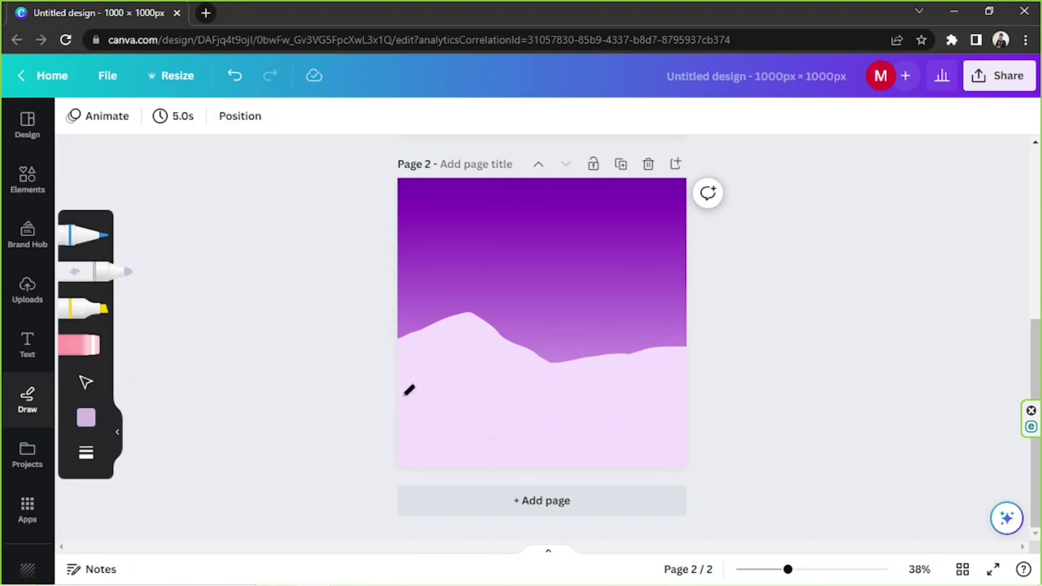
Fill the lower part of page 2 with a flat band in the current light purple, and set the marker's weight to 50.
{"action": "mouse_move", "coordinate": [402, 404]}
{"action": "left_mouse_down"}
{"action": "mouse_move", "coordinate": [713, 414]}
{"action": "mouse_move", "coordinate": [499, 413]}
{"action": "mouse_move", "coordinate": [591, 452]}
{"action": "mouse_move", "coordinate": [529, 421]}
{"action": "mouse_move", "coordinate": [691, 448]}
{"action": "mouse_move", "coordinate": [410, 443]}
{"action": "mouse_move", "coordinate": [606, 467]}
{"action": "left_mouse_up"}
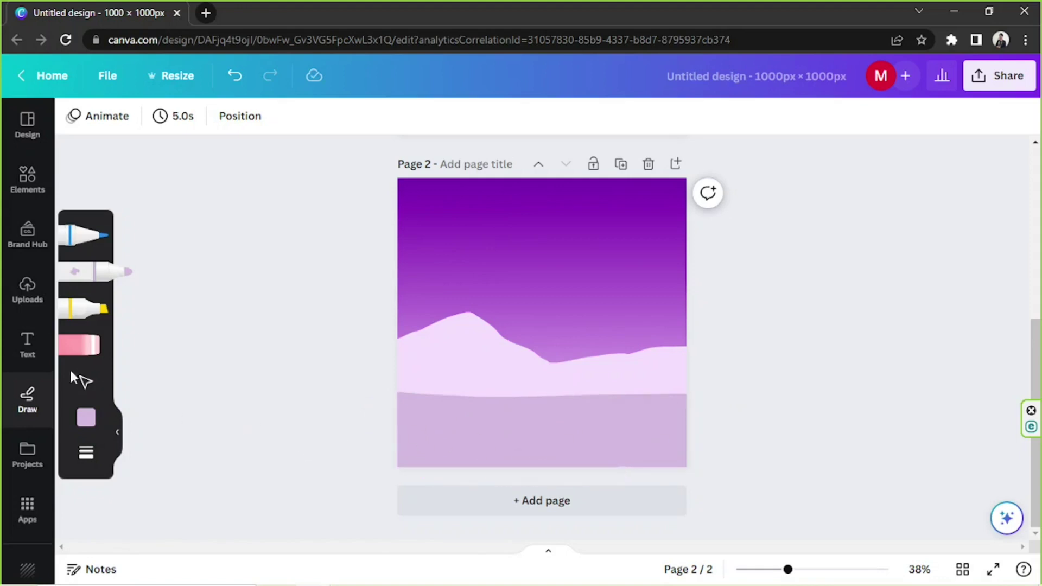
{"action": "left_click", "coordinate": [86, 452]}
{"action": "double_click", "coordinate": [290, 475]}
{"action": "type", "text": "1"}
{"action": "type", "text": "0"}
{"action": "left_click", "coordinate": [398, 402]}
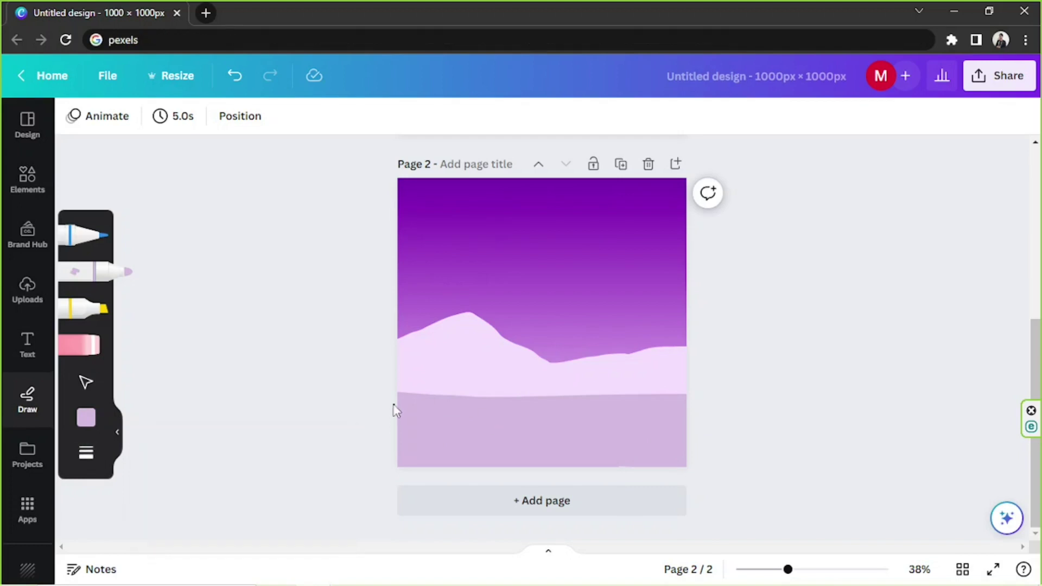
Build the band up into a hill ridge with a central peak, a dip and a slope rising to the page's right edge.
{"action": "mouse_move", "coordinate": [402, 394]}
{"action": "left_mouse_down"}
{"action": "mouse_move", "coordinate": [597, 351]}
{"action": "mouse_move", "coordinate": [668, 324]}
{"action": "mouse_move", "coordinate": [667, 341]}
{"action": "mouse_move", "coordinate": [551, 379]}
{"action": "mouse_move", "coordinate": [600, 378]}
{"action": "mouse_move", "coordinate": [684, 347]}
{"action": "left_mouse_up"}
{"action": "mouse_move", "coordinate": [630, 367]}
{"action": "left_mouse_down"}
{"action": "mouse_move", "coordinate": [667, 396]}
{"action": "mouse_move", "coordinate": [588, 397]}
{"action": "mouse_move", "coordinate": [708, 392]}
{"action": "mouse_move", "coordinate": [574, 394]}
{"action": "mouse_move", "coordinate": [648, 384]}
{"action": "mouse_move", "coordinate": [580, 376]}
{"action": "mouse_move", "coordinate": [633, 368]}
{"action": "mouse_move", "coordinate": [695, 379]}
{"action": "mouse_move", "coordinate": [682, 336]}
{"action": "left_mouse_up"}
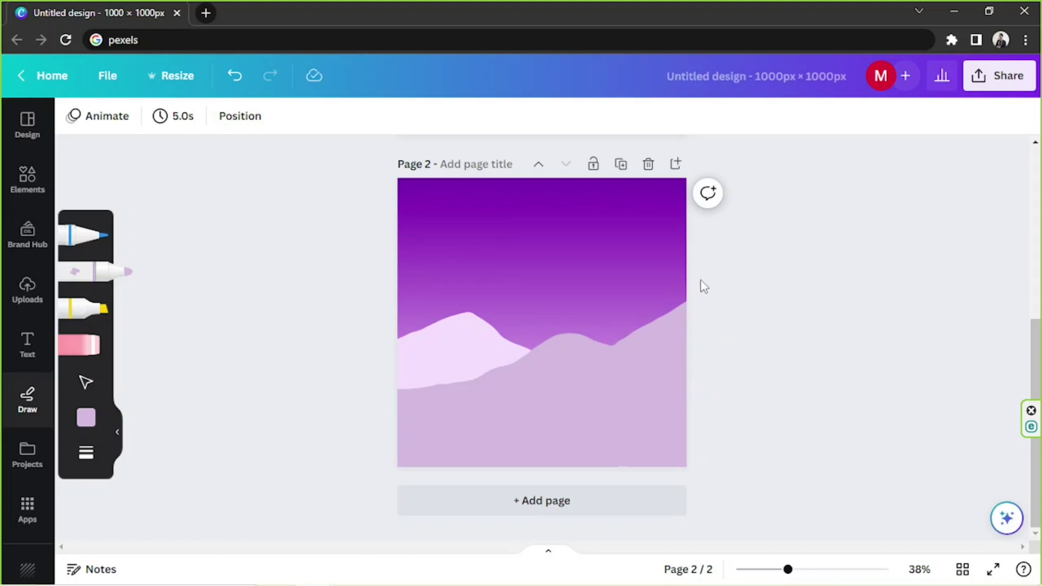
{"action": "left_click_drag", "start_coordinate": [407, 384], "coordinate": [436, 385]}
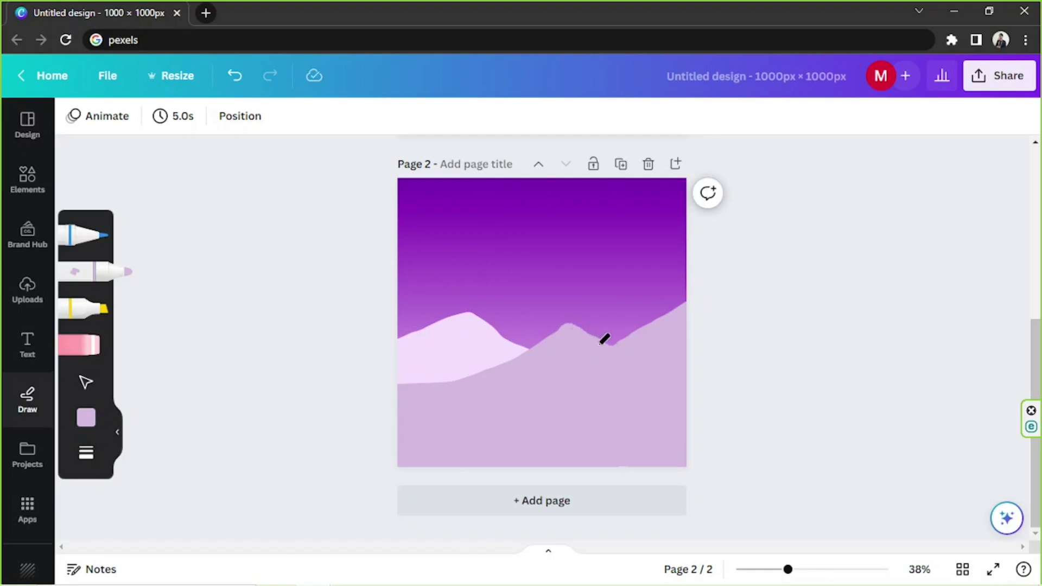
{"action": "left_click_drag", "start_coordinate": [448, 386], "coordinate": [384, 365]}
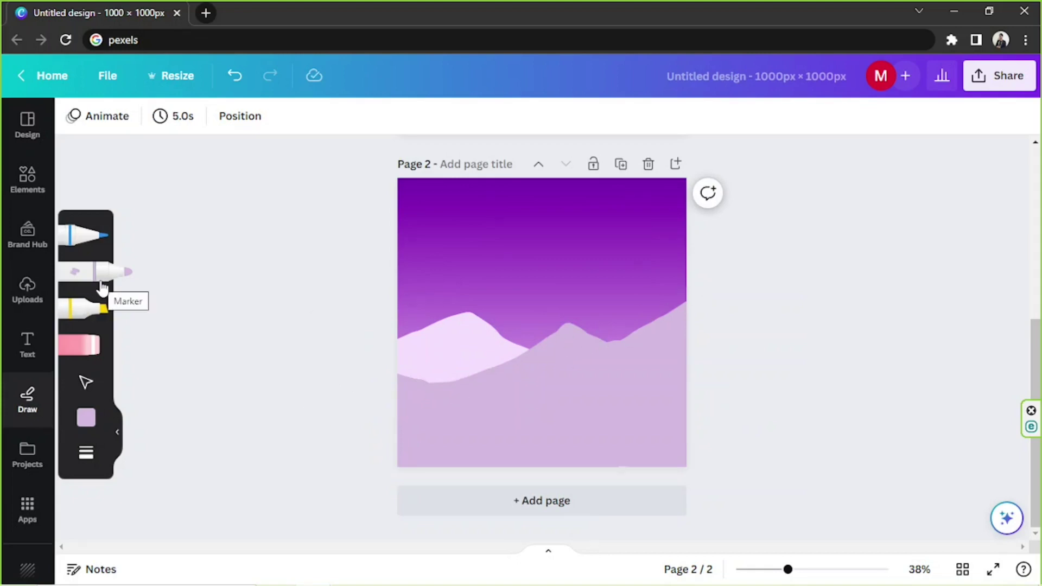
Paint a shallow valley-shaped band in the darker purple #B995C8 along page 2's lower edge with the marker at weight 75.
{"action": "left_click", "coordinate": [86, 418]}
{"action": "left_click", "coordinate": [162, 404]}
{"action": "type", "text": "#B995C8"}
{"action": "left_click", "coordinate": [114, 274]}
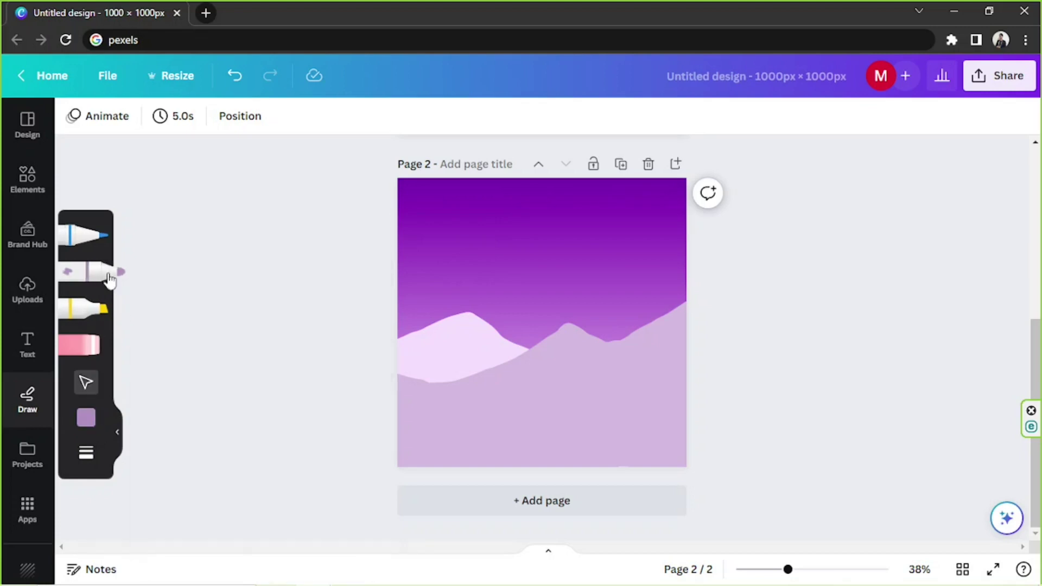
{"action": "left_click", "coordinate": [87, 452]}
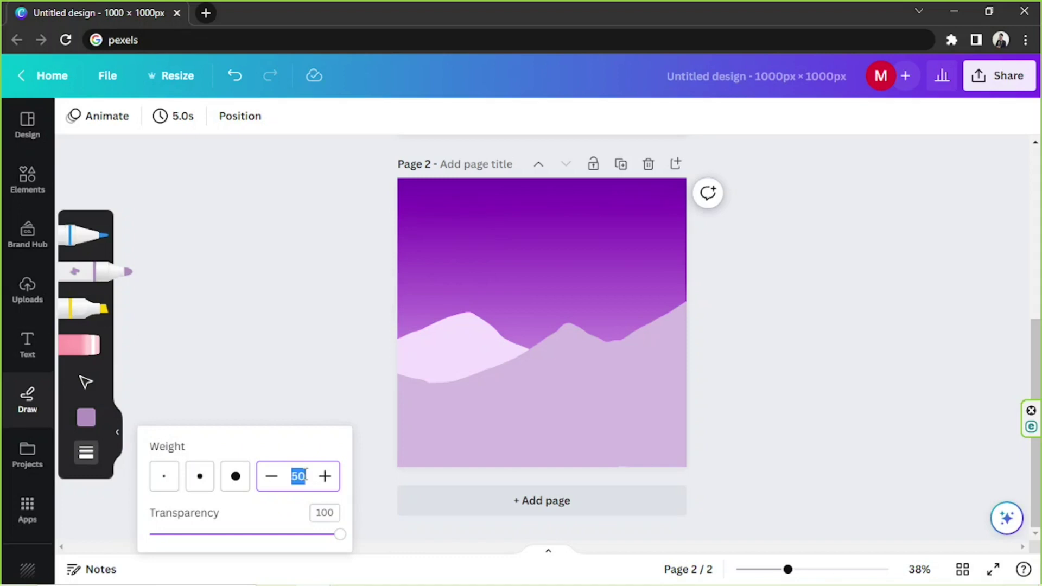
{"action": "type", "text": "75"}
{"action": "key", "text": "Return"}
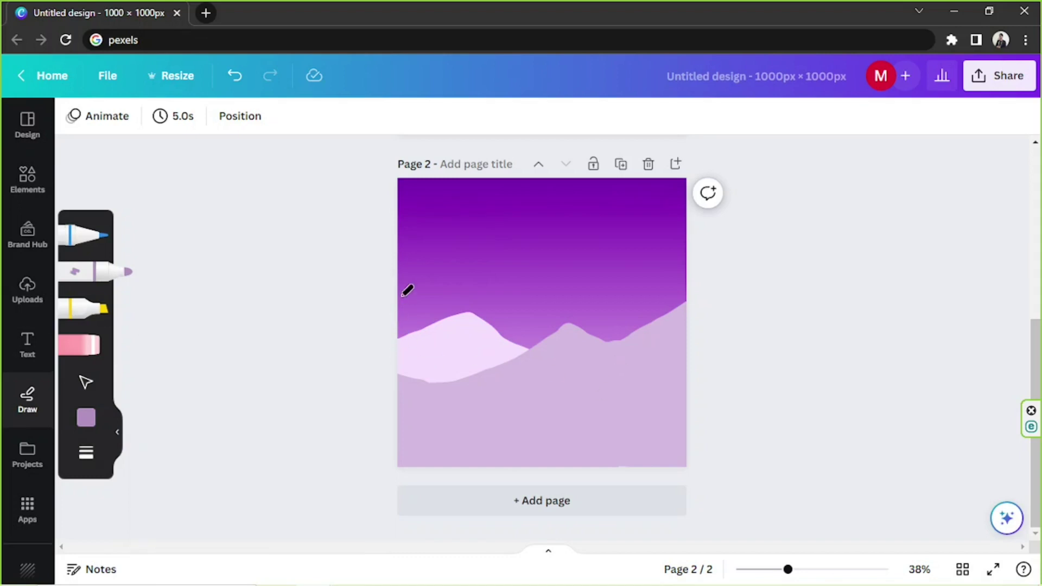
{"action": "mouse_move", "coordinate": [403, 406]}
{"action": "left_mouse_down"}
{"action": "mouse_move", "coordinate": [500, 431]}
{"action": "mouse_move", "coordinate": [675, 426]}
{"action": "mouse_move", "coordinate": [646, 439]}
{"action": "mouse_move", "coordinate": [515, 447]}
{"action": "mouse_move", "coordinate": [386, 425]}
{"action": "mouse_move", "coordinate": [407, 454]}
{"action": "mouse_move", "coordinate": [498, 453]}
{"action": "mouse_move", "coordinate": [660, 430]}
{"action": "mouse_move", "coordinate": [701, 405]}
{"action": "mouse_move", "coordinate": [603, 432]}
{"action": "mouse_move", "coordinate": [697, 415]}
{"action": "mouse_move", "coordinate": [668, 441]}
{"action": "mouse_move", "coordinate": [682, 465]}
{"action": "mouse_move", "coordinate": [407, 470]}
{"action": "left_mouse_up"}
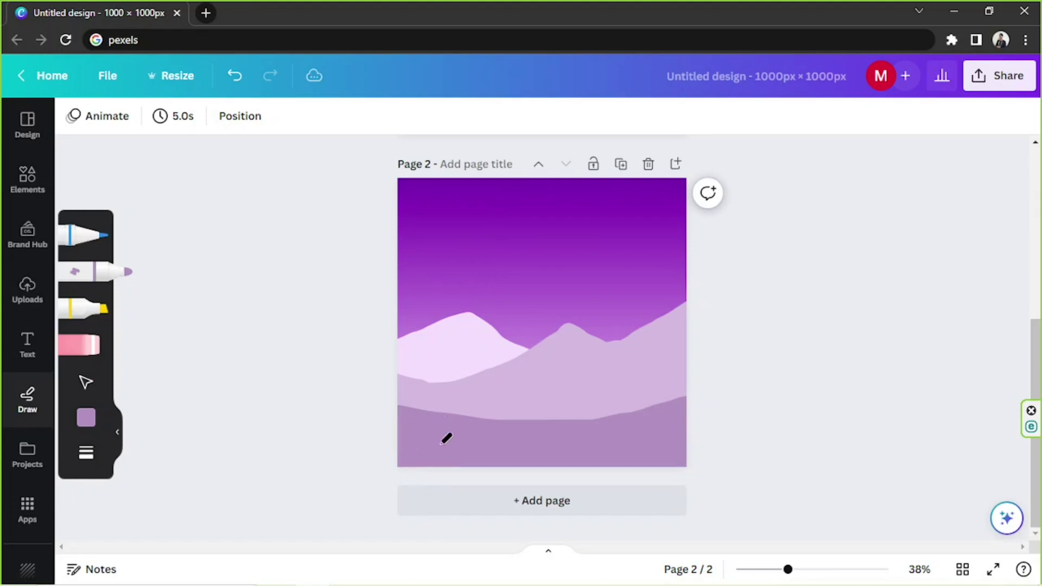
Pick a stronger purple and paint a slope in page 2's lower-right corner, rising toward the right edge.
{"action": "left_click", "coordinate": [86, 417]}
{"action": "left_click", "coordinate": [162, 404]}
{"action": "left_click_drag", "start_coordinate": [216, 254], "coordinate": [252, 261]}
{"action": "left_click", "coordinate": [793, 418]}
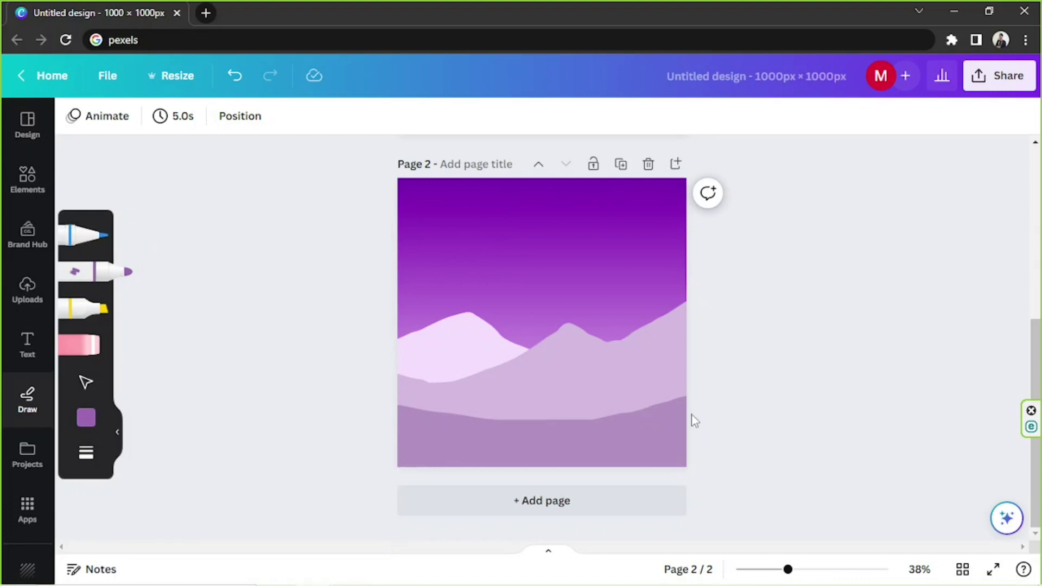
{"action": "mouse_move", "coordinate": [609, 459]}
{"action": "left_mouse_down"}
{"action": "mouse_move", "coordinate": [698, 424]}
{"action": "mouse_move", "coordinate": [605, 465]}
{"action": "mouse_move", "coordinate": [695, 427]}
{"action": "mouse_move", "coordinate": [650, 461]}
{"action": "mouse_move", "coordinate": [691, 460]}
{"action": "mouse_move", "coordinate": [578, 477]}
{"action": "mouse_move", "coordinate": [686, 421]}
{"action": "mouse_move", "coordinate": [581, 471]}
{"action": "mouse_move", "coordinate": [541, 476]}
{"action": "mouse_move", "coordinate": [621, 450]}
{"action": "left_mouse_up"}
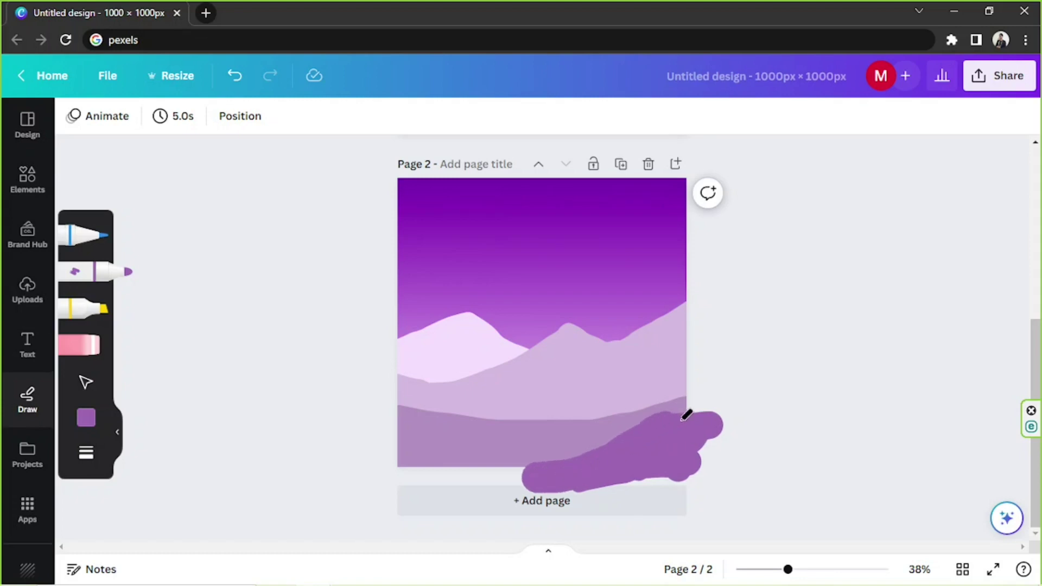
{"action": "left_click_drag", "start_coordinate": [683, 417], "coordinate": [709, 432]}
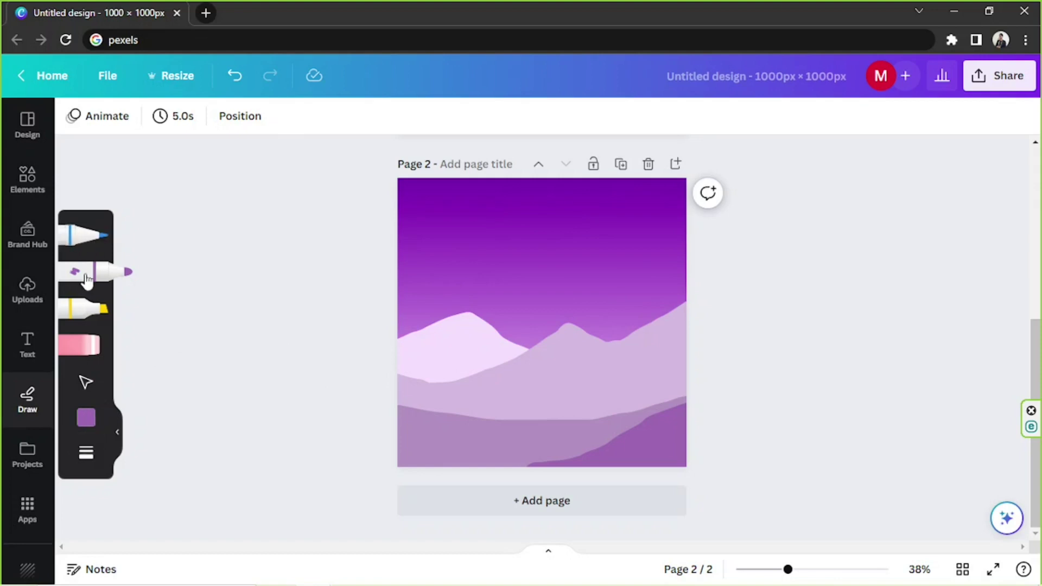
Set the marker's color to a very dark purple and its weight to 45.
{"action": "left_click", "coordinate": [86, 417]}
{"action": "left_click", "coordinate": [165, 406]}
{"action": "mouse_move", "coordinate": [314, 287]}
{"action": "left_mouse_down"}
{"action": "mouse_move", "coordinate": [324, 281]}
{"action": "mouse_move", "coordinate": [320, 293]}
{"action": "left_mouse_up"}
{"action": "left_click", "coordinate": [105, 281]}
{"action": "left_click", "coordinate": [86, 417]}
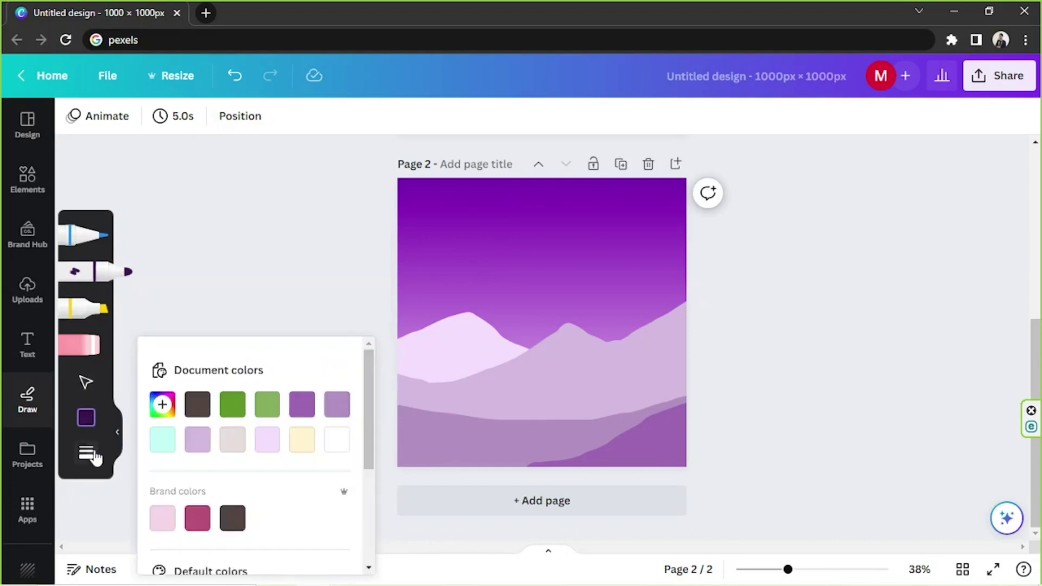
{"action": "left_click", "coordinate": [86, 452]}
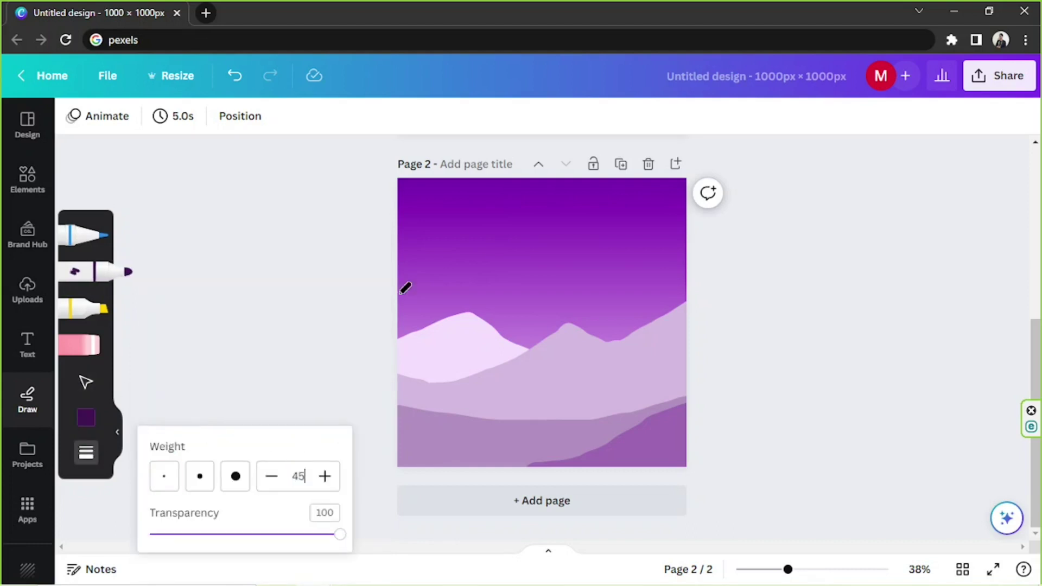
{"action": "key", "text": "Return"}
Paint the upper part of a dark foliage silhouette with a bumpy outline along page 2's left edge.
{"action": "scroll", "coordinate": [440, 263], "scroll_direction": "up", "scroll_amount": 1}
{"action": "scroll", "coordinate": [465, 289], "scroll_direction": "down", "scroll_amount": 1}
{"action": "left_click", "coordinate": [822, 571]}
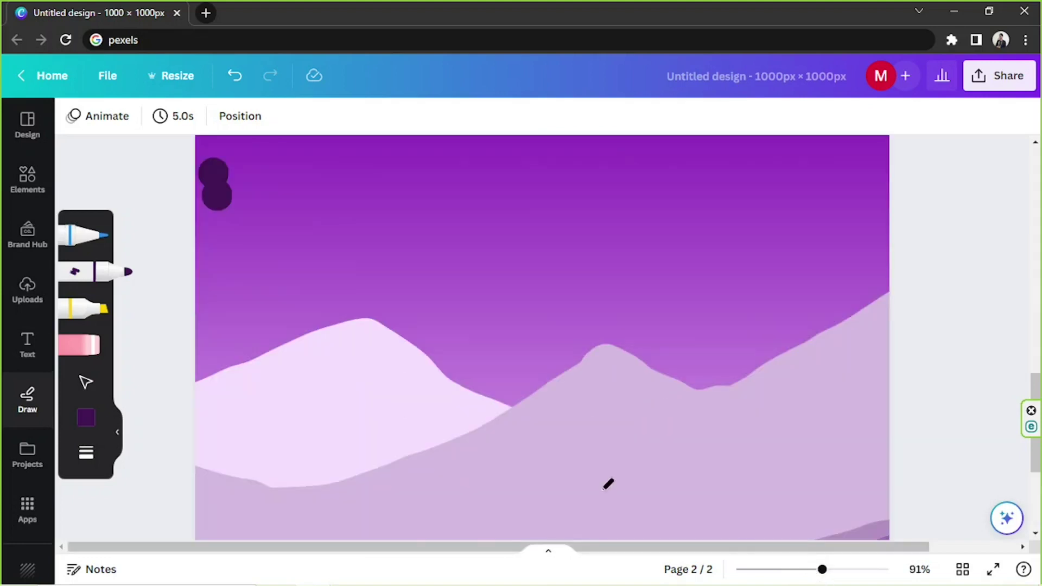
{"action": "scroll", "coordinate": [403, 378], "scroll_direction": "up", "scroll_amount": 2}
{"action": "mouse_move", "coordinate": [205, 309]}
{"action": "left_mouse_down"}
{"action": "mouse_move", "coordinate": [209, 282]}
{"action": "mouse_move", "coordinate": [257, 361]}
{"action": "left_mouse_up"}
{"action": "scroll", "coordinate": [282, 324], "scroll_direction": "down", "scroll_amount": 1}
{"action": "mouse_move", "coordinate": [220, 325]}
{"action": "left_mouse_down"}
{"action": "mouse_move", "coordinate": [240, 305]}
{"action": "mouse_move", "coordinate": [204, 243]}
{"action": "mouse_move", "coordinate": [247, 356]}
{"action": "mouse_move", "coordinate": [334, 363]}
{"action": "mouse_move", "coordinate": [400, 421]}
{"action": "mouse_move", "coordinate": [255, 388]}
{"action": "left_mouse_up"}
Extend the dark foliage down to page 2's lower edge with rounded bulges, filling the area to the left edge.
{"action": "left_click_drag", "start_coordinate": [819, 570], "coordinate": [798, 570]}
{"action": "mouse_move", "coordinate": [412, 366]}
{"action": "left_mouse_down"}
{"action": "mouse_move", "coordinate": [380, 362]}
{"action": "mouse_move", "coordinate": [404, 397]}
{"action": "mouse_move", "coordinate": [407, 372]}
{"action": "mouse_move", "coordinate": [447, 395]}
{"action": "mouse_move", "coordinate": [402, 424]}
{"action": "mouse_move", "coordinate": [497, 461]}
{"action": "mouse_move", "coordinate": [451, 469]}
{"action": "mouse_move", "coordinate": [472, 443]}
{"action": "mouse_move", "coordinate": [457, 446]}
{"action": "mouse_move", "coordinate": [374, 363]}
{"action": "mouse_move", "coordinate": [395, 384]}
{"action": "mouse_move", "coordinate": [388, 402]}
{"action": "mouse_move", "coordinate": [402, 421]}
{"action": "mouse_move", "coordinate": [322, 434]}
{"action": "mouse_move", "coordinate": [445, 461]}
{"action": "mouse_move", "coordinate": [409, 429]}
{"action": "left_mouse_up"}
{"action": "scroll", "coordinate": [378, 399], "scroll_direction": "down", "scroll_amount": 1}
{"action": "mouse_move", "coordinate": [372, 374]}
{"action": "left_mouse_down"}
{"action": "mouse_move", "coordinate": [338, 385]}
{"action": "mouse_move", "coordinate": [401, 381]}
{"action": "mouse_move", "coordinate": [455, 407]}
{"action": "mouse_move", "coordinate": [401, 419]}
{"action": "mouse_move", "coordinate": [368, 400]}
{"action": "mouse_move", "coordinate": [355, 407]}
{"action": "mouse_move", "coordinate": [364, 433]}
{"action": "mouse_move", "coordinate": [371, 421]}
{"action": "mouse_move", "coordinate": [368, 442]}
{"action": "mouse_move", "coordinate": [412, 431]}
{"action": "mouse_move", "coordinate": [382, 442]}
{"action": "left_mouse_up"}
{"action": "key", "text": "Escape"}
{"action": "left_click", "coordinate": [317, 422]}
{"action": "mouse_move", "coordinate": [446, 472]}
{"action": "left_mouse_down"}
{"action": "mouse_move", "coordinate": [468, 477]}
{"action": "mouse_move", "coordinate": [421, 435]}
{"action": "mouse_move", "coordinate": [398, 460]}
{"action": "mouse_move", "coordinate": [465, 475]}
{"action": "mouse_move", "coordinate": [361, 482]}
{"action": "mouse_move", "coordinate": [485, 469]}
{"action": "mouse_move", "coordinate": [534, 491]}
{"action": "left_mouse_up"}
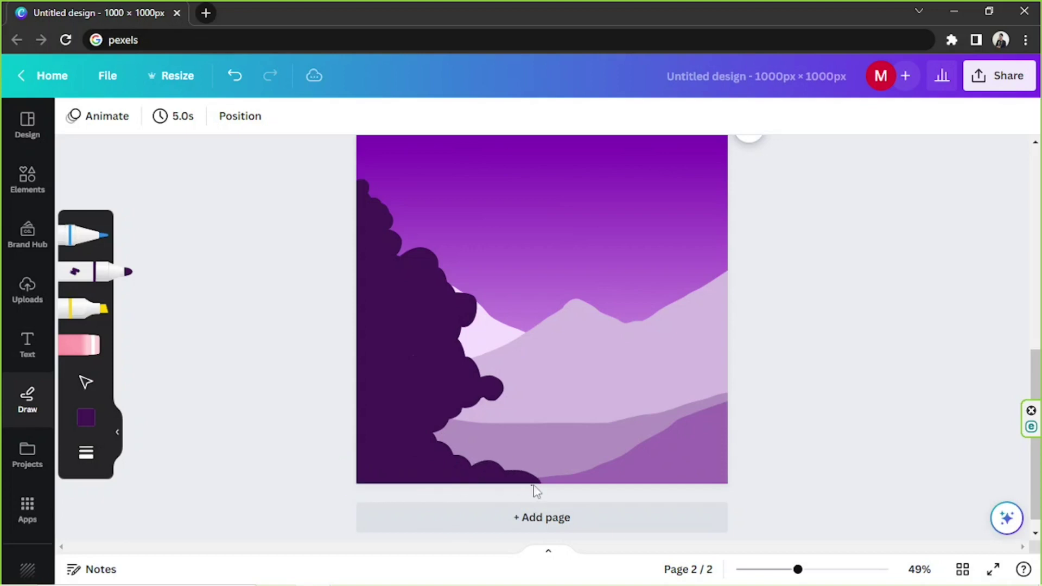
{"action": "mouse_move", "coordinate": [435, 420]}
{"action": "left_mouse_down"}
{"action": "mouse_move", "coordinate": [455, 448]}
{"action": "mouse_move", "coordinate": [503, 462]}
{"action": "left_mouse_up"}
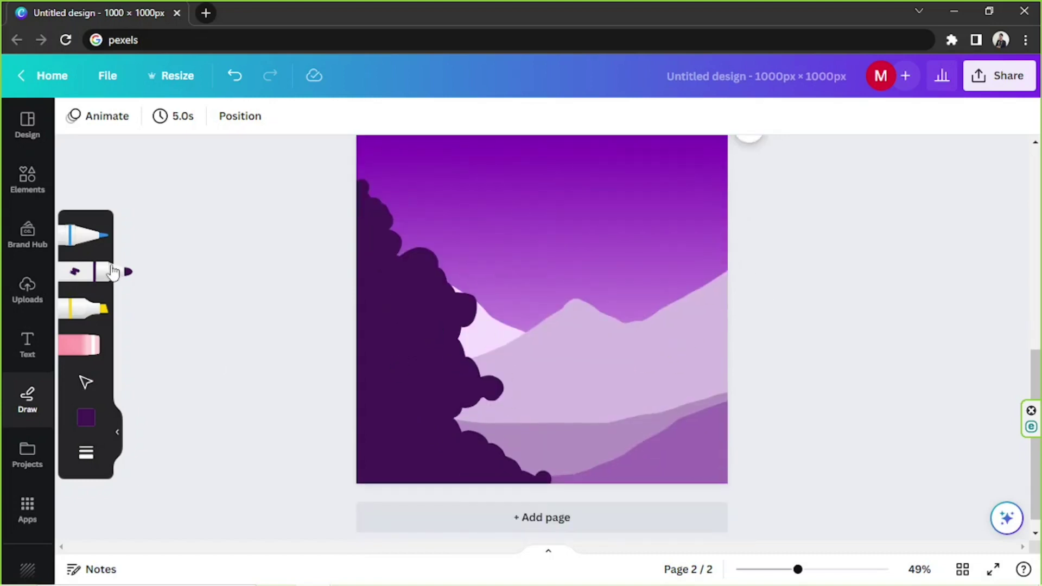
Set the marker's color to a dark purple slightly lighter than the foliage.
{"action": "left_click", "coordinate": [85, 418]}
{"action": "left_click", "coordinate": [162, 404]}
{"action": "left_click", "coordinate": [304, 277]}
{"action": "left_click_drag", "start_coordinate": [304, 277], "coordinate": [293, 275]}
{"action": "left_click", "coordinate": [85, 452]}
{"action": "left_click_drag", "start_coordinate": [305, 477], "coordinate": [293, 481]}
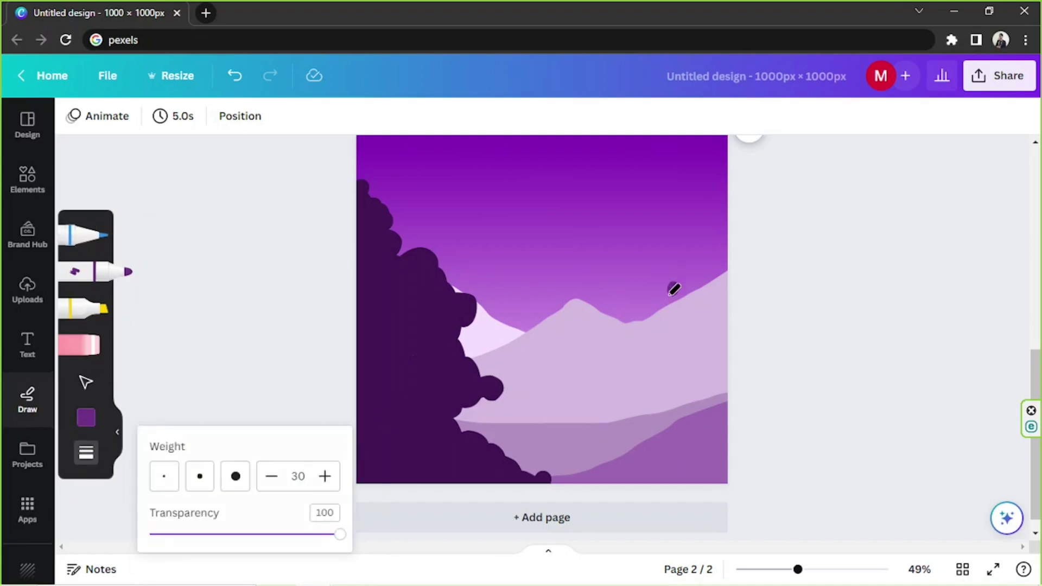
{"action": "left_click_drag", "start_coordinate": [680, 285], "coordinate": [664, 297]}
{"action": "key", "text": "ctrl+z"}
Paint and fill a tall pine tree with jagged branches on the right hill using a marker weight of 15.
{"action": "left_click", "coordinate": [86, 453]}
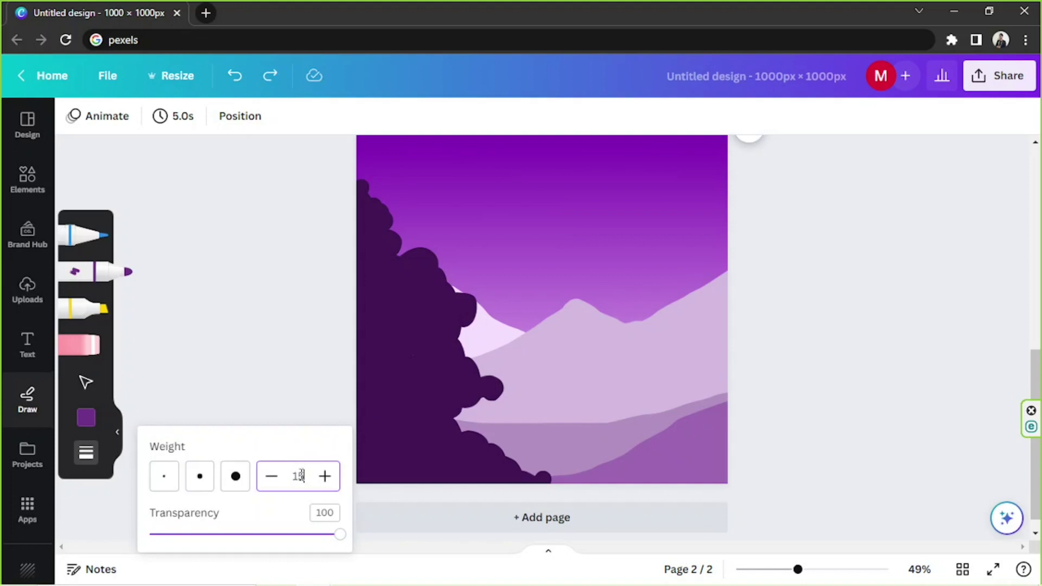
{"action": "left_click_drag", "start_coordinate": [697, 293], "coordinate": [685, 305]}
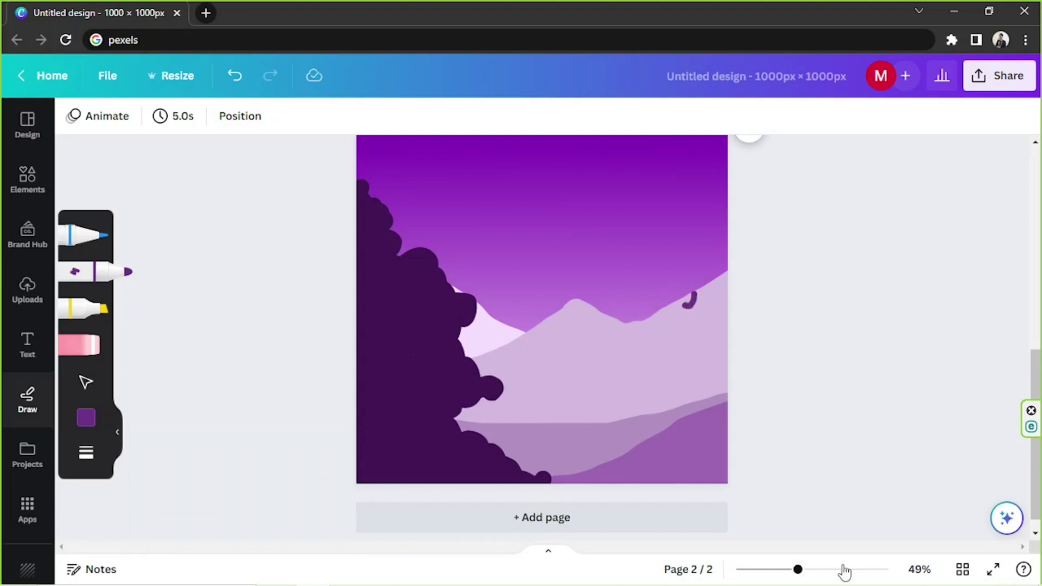
{"action": "left_click", "coordinate": [845, 571]}
{"action": "mouse_move", "coordinate": [748, 272]}
{"action": "left_mouse_down"}
{"action": "mouse_move", "coordinate": [720, 322]}
{"action": "mouse_move", "coordinate": [743, 297]}
{"action": "mouse_move", "coordinate": [741, 309]}
{"action": "mouse_move", "coordinate": [708, 319]}
{"action": "mouse_move", "coordinate": [747, 272]}
{"action": "mouse_move", "coordinate": [725, 315]}
{"action": "mouse_move", "coordinate": [729, 332]}
{"action": "mouse_move", "coordinate": [700, 372]}
{"action": "mouse_move", "coordinate": [728, 397]}
{"action": "mouse_move", "coordinate": [694, 429]}
{"action": "mouse_move", "coordinate": [733, 495]}
{"action": "mouse_move", "coordinate": [659, 535]}
{"action": "left_mouse_up"}
{"action": "scroll", "coordinate": [714, 360], "scroll_direction": "down", "scroll_amount": 2}
{"action": "mouse_move", "coordinate": [751, 197]}
{"action": "left_mouse_down"}
{"action": "mouse_move", "coordinate": [777, 252]}
{"action": "mouse_move", "coordinate": [758, 245]}
{"action": "mouse_move", "coordinate": [794, 278]}
{"action": "mouse_move", "coordinate": [770, 300]}
{"action": "mouse_move", "coordinate": [802, 336]}
{"action": "mouse_move", "coordinate": [796, 372]}
{"action": "mouse_move", "coordinate": [828, 435]}
{"action": "mouse_move", "coordinate": [786, 433]}
{"action": "mouse_move", "coordinate": [832, 455]}
{"action": "mouse_move", "coordinate": [765, 471]}
{"action": "mouse_move", "coordinate": [684, 466]}
{"action": "mouse_move", "coordinate": [772, 449]}
{"action": "mouse_move", "coordinate": [722, 451]}
{"action": "left_mouse_up"}
{"action": "mouse_move", "coordinate": [788, 445]}
{"action": "left_mouse_down"}
{"action": "mouse_move", "coordinate": [734, 419]}
{"action": "mouse_move", "coordinate": [739, 229]}
{"action": "mouse_move", "coordinate": [757, 249]}
{"action": "mouse_move", "coordinate": [778, 388]}
{"action": "mouse_move", "coordinate": [752, 374]}
{"action": "mouse_move", "coordinate": [747, 404]}
{"action": "mouse_move", "coordinate": [764, 450]}
{"action": "mouse_move", "coordinate": [782, 435]}
{"action": "left_mouse_up"}
Paint and fill a smaller pine tree to the left of the tall pine with a thinner marker.
{"action": "left_click_drag", "start_coordinate": [842, 569], "coordinate": [825, 569]}
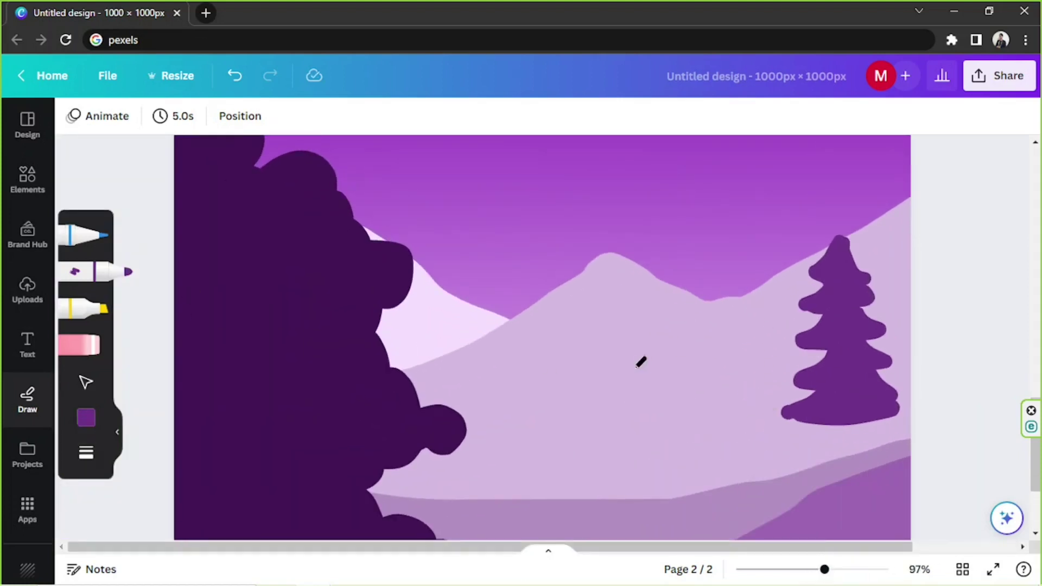
{"action": "left_click", "coordinate": [83, 457]}
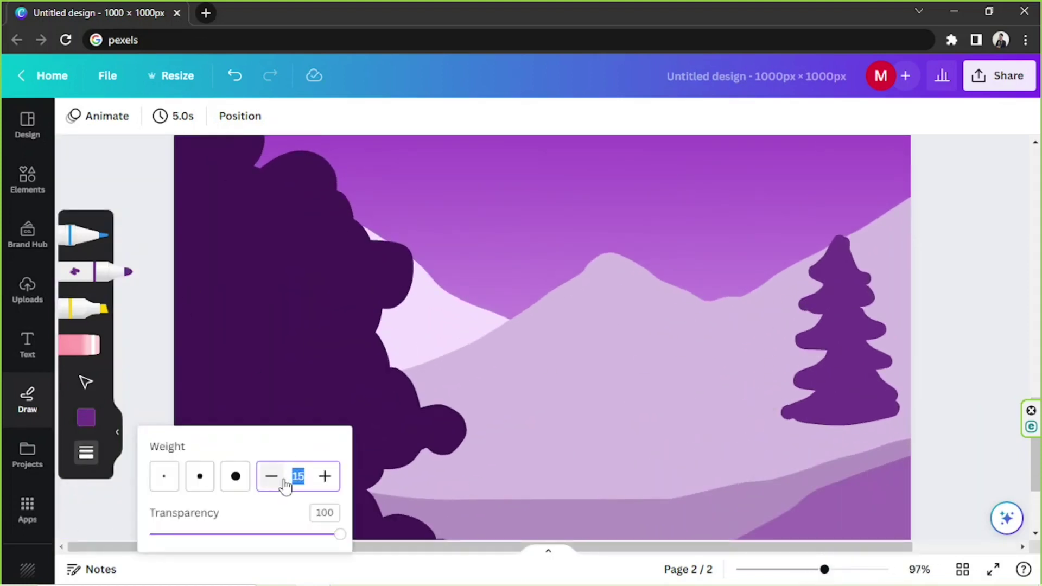
{"action": "left_click", "coordinate": [737, 320]}
{"action": "mouse_move", "coordinate": [736, 334]}
{"action": "left_mouse_down"}
{"action": "mouse_move", "coordinate": [728, 411]}
{"action": "mouse_move", "coordinate": [771, 406]}
{"action": "left_mouse_up"}
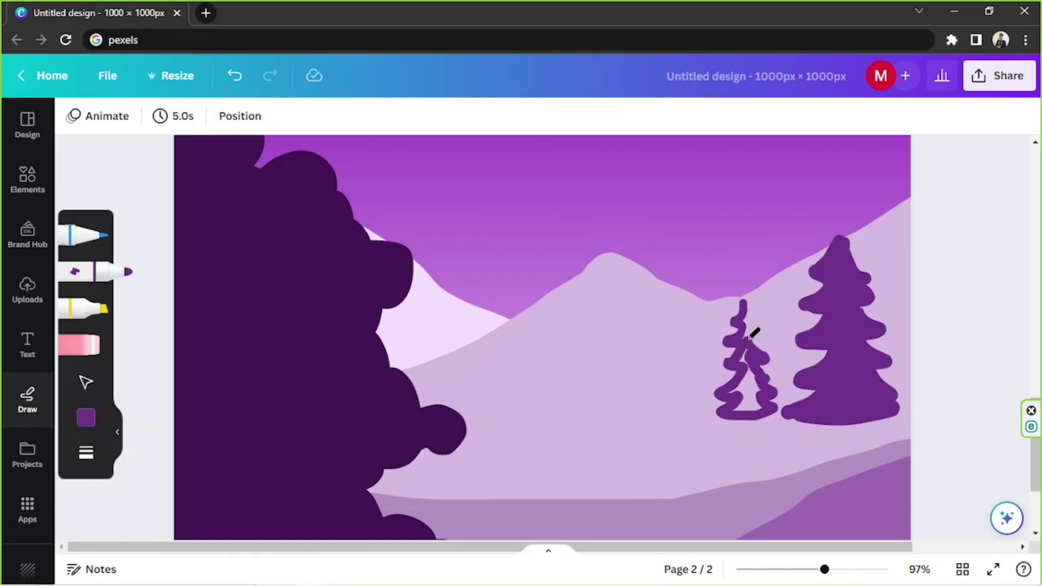
{"action": "left_click_drag", "start_coordinate": [749, 325], "coordinate": [751, 325]}
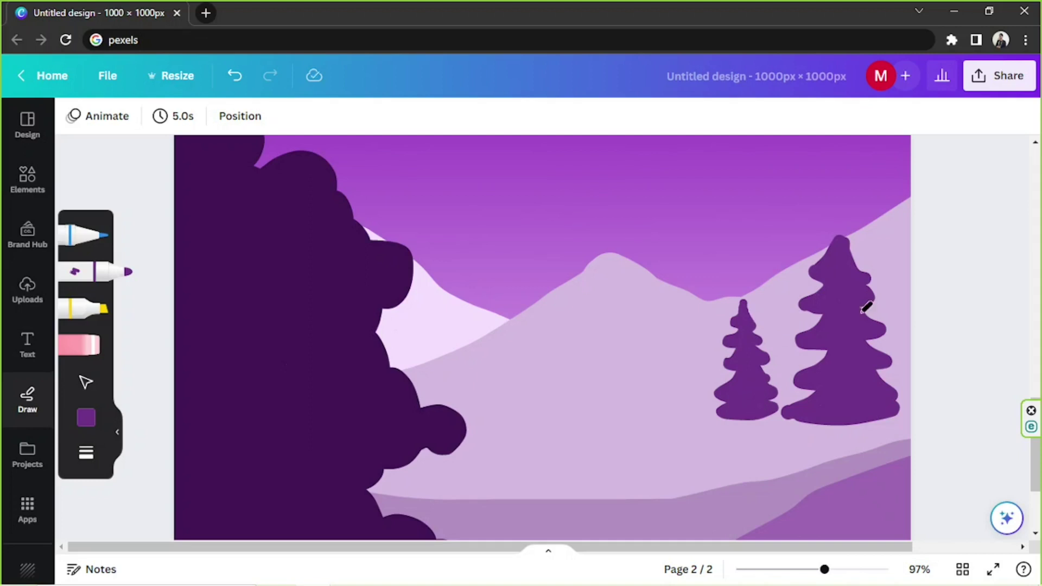
Paint a partly cut-off pine at the page's right edge and a small pine between the two existing trees.
{"action": "mouse_move", "coordinate": [902, 311]}
{"action": "left_mouse_down"}
{"action": "mouse_move", "coordinate": [895, 337]}
{"action": "mouse_move", "coordinate": [906, 361]}
{"action": "mouse_move", "coordinate": [895, 378]}
{"action": "mouse_move", "coordinate": [916, 390]}
{"action": "left_mouse_up"}
{"action": "left_click_drag", "start_coordinate": [914, 298], "coordinate": [917, 382]}
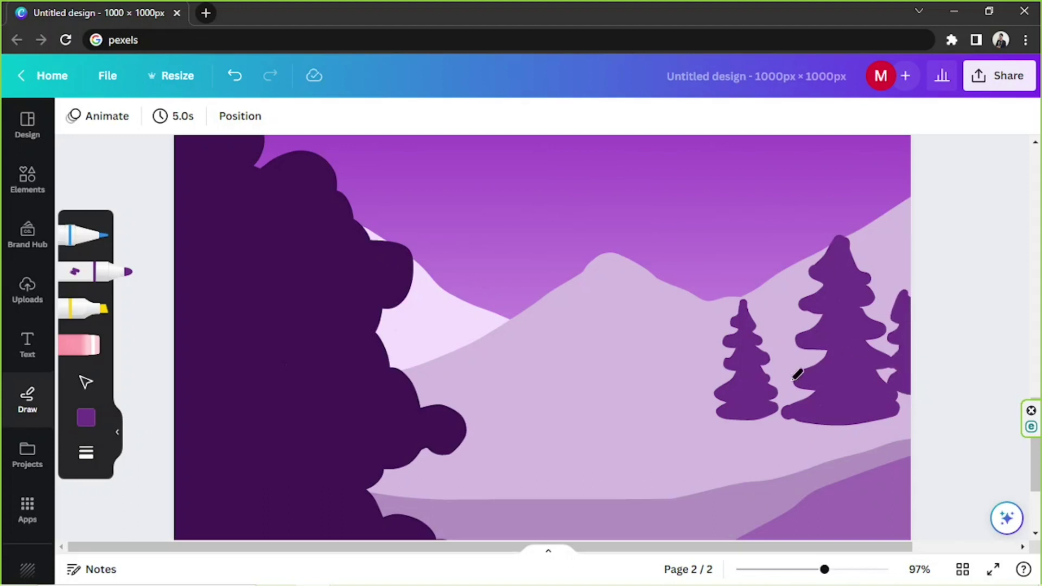
{"action": "scroll", "coordinate": [795, 358], "scroll_direction": "down", "scroll_amount": 3}
{"action": "left_click_drag", "start_coordinate": [772, 259], "coordinate": [787, 274]}
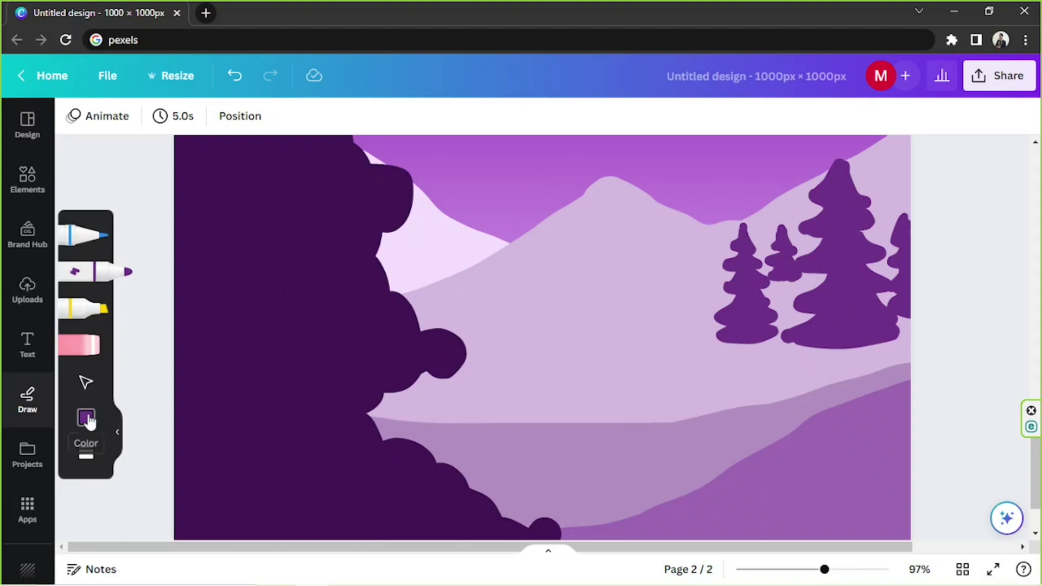
Set the marker's weight to 20.
{"action": "left_click", "coordinate": [86, 452]}
{"action": "left_click", "coordinate": [285, 478]}
{"action": "type", "text": "20"}
{"action": "left_click", "coordinate": [86, 418]}
{"action": "left_click", "coordinate": [163, 404]}
{"action": "left_click_drag", "start_coordinate": [308, 263], "coordinate": [320, 269]}
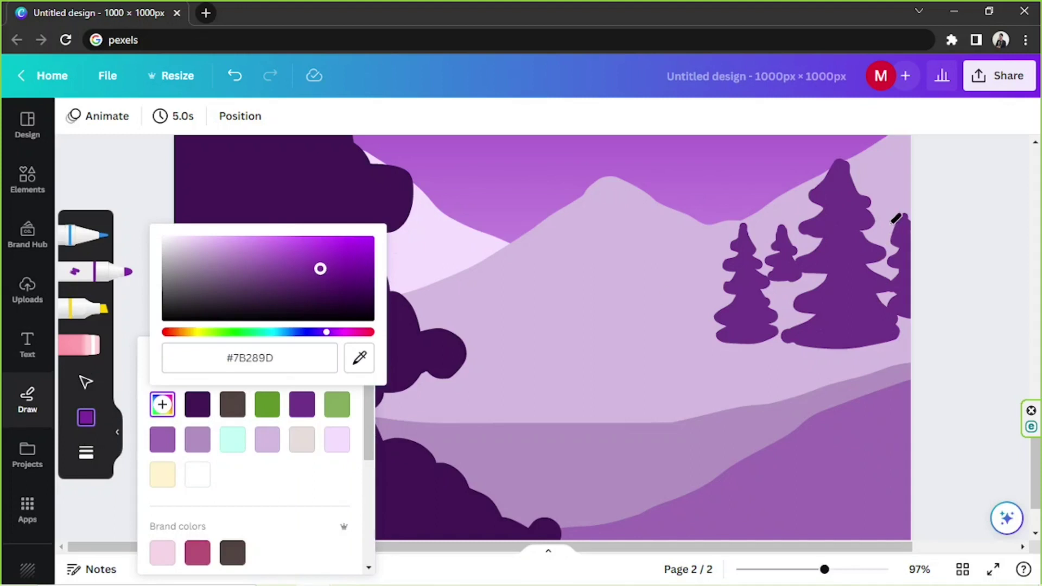
{"action": "left_click", "coordinate": [888, 171]}
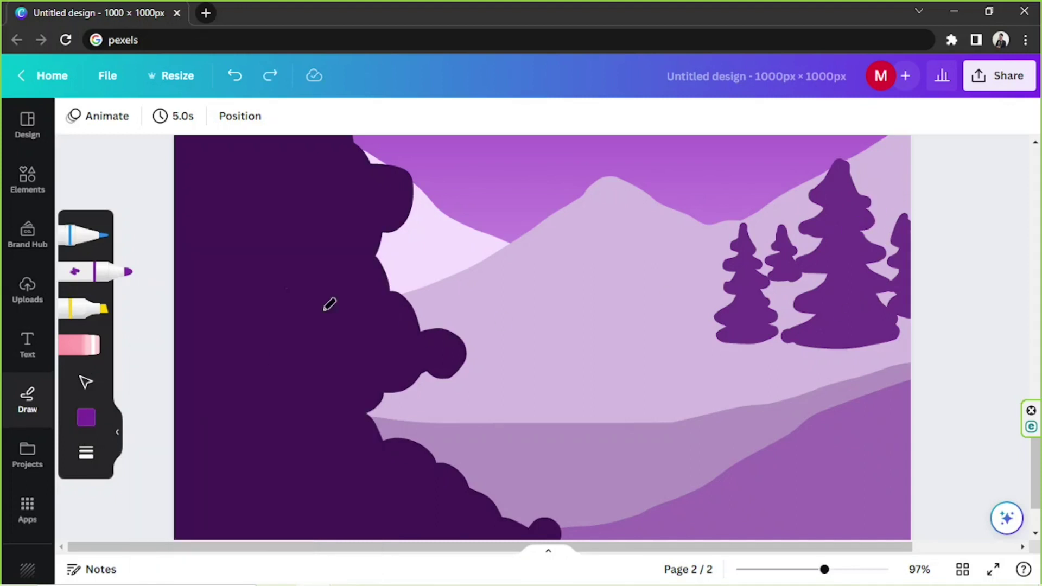
Pick a darker purple and draw the zigzag left outline of a large foreground pine down to the page's lower edge.
{"action": "left_click", "coordinate": [86, 418]}
{"action": "left_click", "coordinate": [162, 404]}
{"action": "mouse_move", "coordinate": [320, 269]}
{"action": "left_mouse_down"}
{"action": "mouse_move", "coordinate": [295, 277]}
{"action": "mouse_move", "coordinate": [307, 284]}
{"action": "left_mouse_up"}
{"action": "mouse_move", "coordinate": [857, 280]}
{"action": "left_mouse_down"}
{"action": "mouse_move", "coordinate": [842, 316]}
{"action": "mouse_move", "coordinate": [850, 324]}
{"action": "mouse_move", "coordinate": [802, 368]}
{"action": "mouse_move", "coordinate": [838, 368]}
{"action": "mouse_move", "coordinate": [776, 428]}
{"action": "mouse_move", "coordinate": [830, 437]}
{"action": "mouse_move", "coordinate": [749, 487]}
{"action": "mouse_move", "coordinate": [800, 512]}
{"action": "mouse_move", "coordinate": [730, 539]}
{"action": "left_mouse_up"}
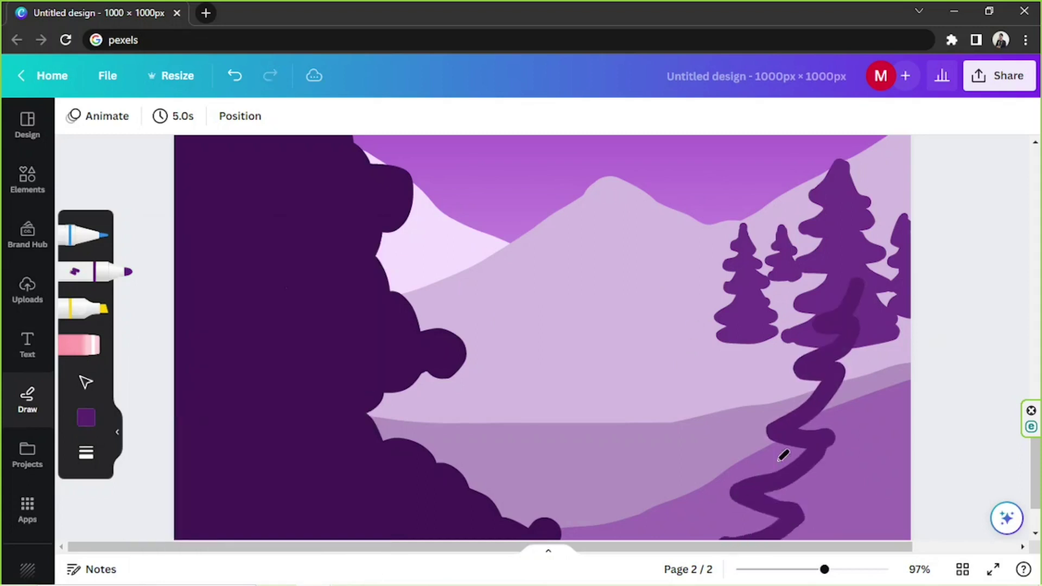
{"action": "scroll", "coordinate": [770, 461], "scroll_direction": "down", "scroll_amount": 2}
{"action": "mouse_move", "coordinate": [825, 435]}
{"action": "left_mouse_down"}
{"action": "mouse_move", "coordinate": [848, 421]}
{"action": "mouse_move", "coordinate": [865, 383]}
{"action": "mouse_move", "coordinate": [831, 404]}
{"action": "left_mouse_up"}
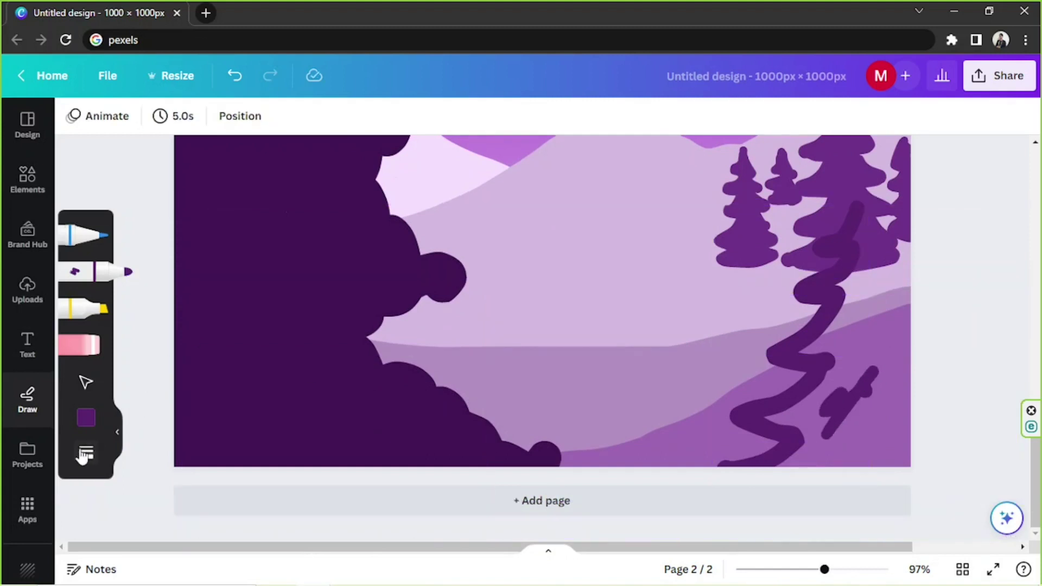
Set the marker's weight to 89 and fill the foreground pine's body out to the page's right edge.
{"action": "left_click", "coordinate": [85, 452]}
{"action": "double_click", "coordinate": [302, 476]}
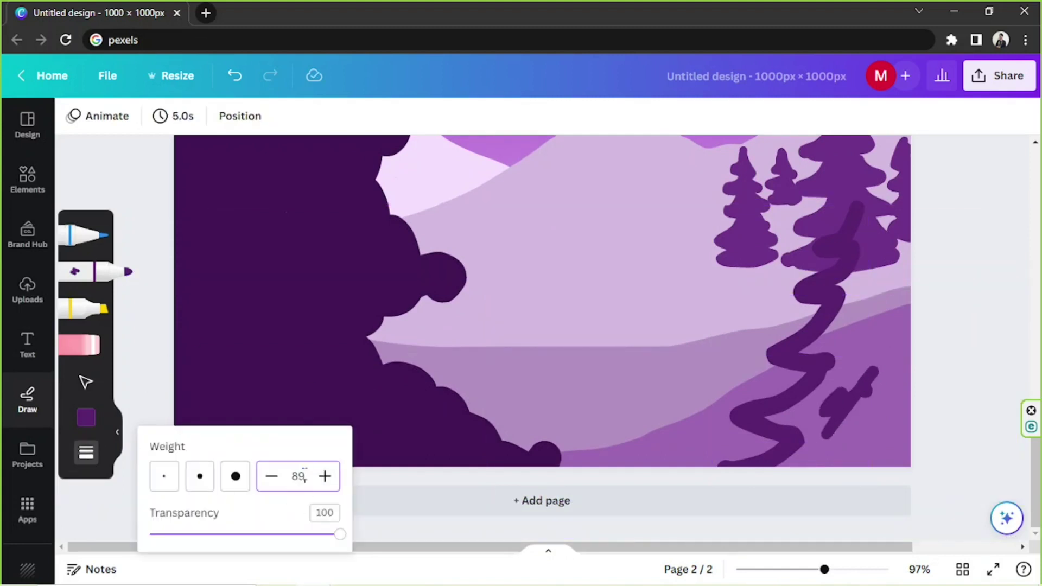
{"action": "mouse_move", "coordinate": [879, 246]}
{"action": "left_mouse_down"}
{"action": "mouse_move", "coordinate": [868, 213]}
{"action": "mouse_move", "coordinate": [901, 267]}
{"action": "mouse_move", "coordinate": [871, 364]}
{"action": "mouse_move", "coordinate": [877, 426]}
{"action": "mouse_move", "coordinate": [888, 430]}
{"action": "mouse_move", "coordinate": [846, 434]}
{"action": "left_mouse_up"}
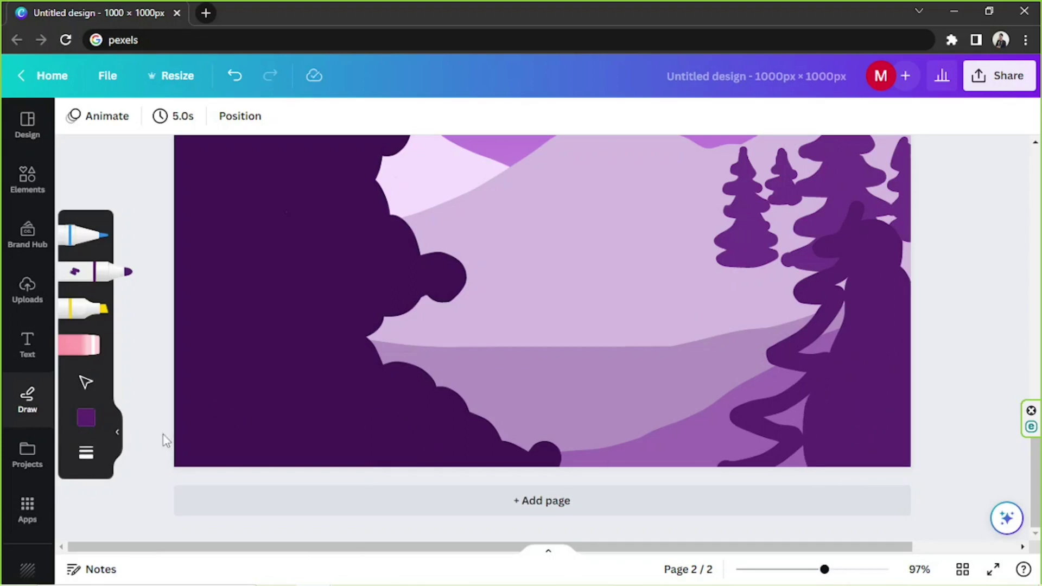
Reduce the marker's weight, then shape the foreground pine's tip and fill the gaps between its branches and body.
{"action": "left_click", "coordinate": [86, 452]}
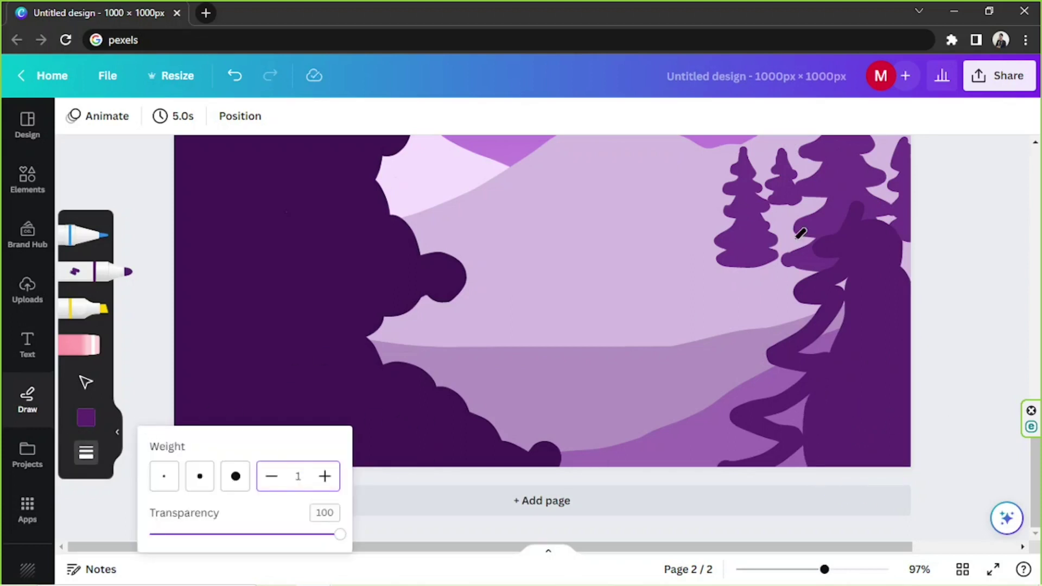
{"action": "left_click", "coordinate": [864, 201]}
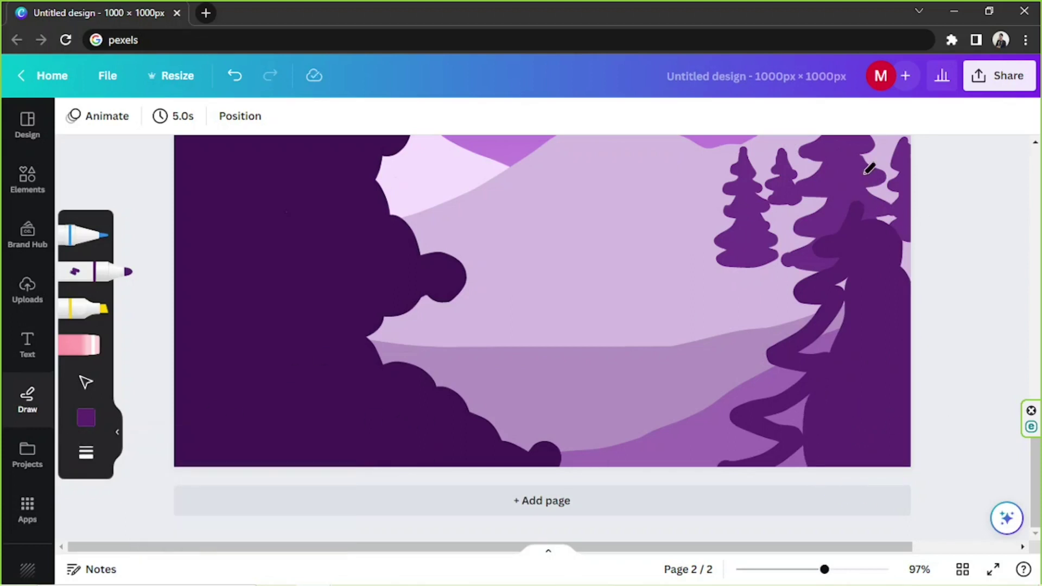
{"action": "left_click", "coordinate": [86, 452]}
{"action": "mouse_move", "coordinate": [866, 182]}
{"action": "left_mouse_down"}
{"action": "mouse_move", "coordinate": [848, 216]}
{"action": "mouse_move", "coordinate": [854, 262]}
{"action": "mouse_move", "coordinate": [862, 163]}
{"action": "mouse_move", "coordinate": [886, 209]}
{"action": "mouse_move", "coordinate": [882, 224]}
{"action": "mouse_move", "coordinate": [914, 244]}
{"action": "mouse_move", "coordinate": [914, 283]}
{"action": "mouse_move", "coordinate": [907, 266]}
{"action": "mouse_move", "coordinate": [876, 271]}
{"action": "left_mouse_up"}
{"action": "mouse_move", "coordinate": [844, 327]}
{"action": "left_mouse_down"}
{"action": "mouse_move", "coordinate": [786, 416]}
{"action": "mouse_move", "coordinate": [814, 414]}
{"action": "mouse_move", "coordinate": [797, 457]}
{"action": "mouse_move", "coordinate": [836, 465]}
{"action": "left_mouse_up"}
Set the marker's weight to 67 and paint rounded bumps in the foreground pine's purple along the dark foliage's outer edge.
{"action": "mouse_move", "coordinate": [824, 570]}
{"action": "left_mouse_down"}
{"action": "mouse_move", "coordinate": [786, 571]}
{"action": "mouse_move", "coordinate": [819, 569]}
{"action": "left_mouse_up"}
{"action": "left_click", "coordinate": [86, 452]}
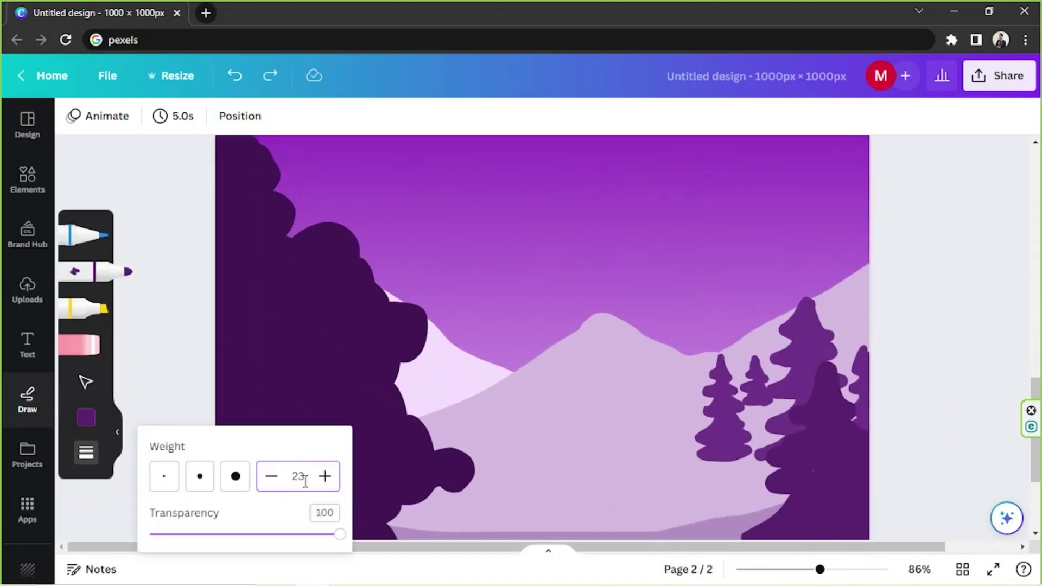
{"action": "scroll", "coordinate": [239, 190], "scroll_direction": "up", "scroll_amount": 2}
{"action": "mouse_move", "coordinate": [233, 195]}
{"action": "left_mouse_down"}
{"action": "mouse_move", "coordinate": [244, 218]}
{"action": "mouse_move", "coordinate": [247, 237]}
{"action": "mouse_move", "coordinate": [270, 238]}
{"action": "mouse_move", "coordinate": [261, 257]}
{"action": "mouse_move", "coordinate": [278, 275]}
{"action": "mouse_move", "coordinate": [272, 325]}
{"action": "mouse_move", "coordinate": [289, 337]}
{"action": "mouse_move", "coordinate": [313, 331]}
{"action": "mouse_move", "coordinate": [325, 311]}
{"action": "mouse_move", "coordinate": [333, 335]}
{"action": "mouse_move", "coordinate": [305, 354]}
{"action": "mouse_move", "coordinate": [340, 369]}
{"action": "mouse_move", "coordinate": [370, 357]}
{"action": "mouse_move", "coordinate": [335, 351]}
{"action": "mouse_move", "coordinate": [379, 381]}
{"action": "mouse_move", "coordinate": [378, 412]}
{"action": "mouse_move", "coordinate": [417, 418]}
{"action": "mouse_move", "coordinate": [371, 322]}
{"action": "mouse_move", "coordinate": [386, 401]}
{"action": "mouse_move", "coordinate": [407, 400]}
{"action": "mouse_move", "coordinate": [390, 433]}
{"action": "mouse_move", "coordinate": [412, 434]}
{"action": "mouse_move", "coordinate": [414, 464]}
{"action": "mouse_move", "coordinate": [448, 458]}
{"action": "mouse_move", "coordinate": [455, 468]}
{"action": "mouse_move", "coordinate": [403, 379]}
{"action": "mouse_move", "coordinate": [341, 356]}
{"action": "mouse_move", "coordinate": [357, 407]}
{"action": "mouse_move", "coordinate": [403, 435]}
{"action": "mouse_move", "coordinate": [440, 431]}
{"action": "mouse_move", "coordinate": [416, 415]}
{"action": "mouse_move", "coordinate": [440, 424]}
{"action": "mouse_move", "coordinate": [453, 450]}
{"action": "mouse_move", "coordinate": [479, 449]}
{"action": "mouse_move", "coordinate": [522, 488]}
{"action": "mouse_move", "coordinate": [553, 477]}
{"action": "left_mouse_up"}
{"action": "scroll", "coordinate": [381, 349], "scroll_direction": "down", "scroll_amount": 2}
{"action": "scroll", "coordinate": [455, 470], "scroll_direction": "down", "scroll_amount": 3}
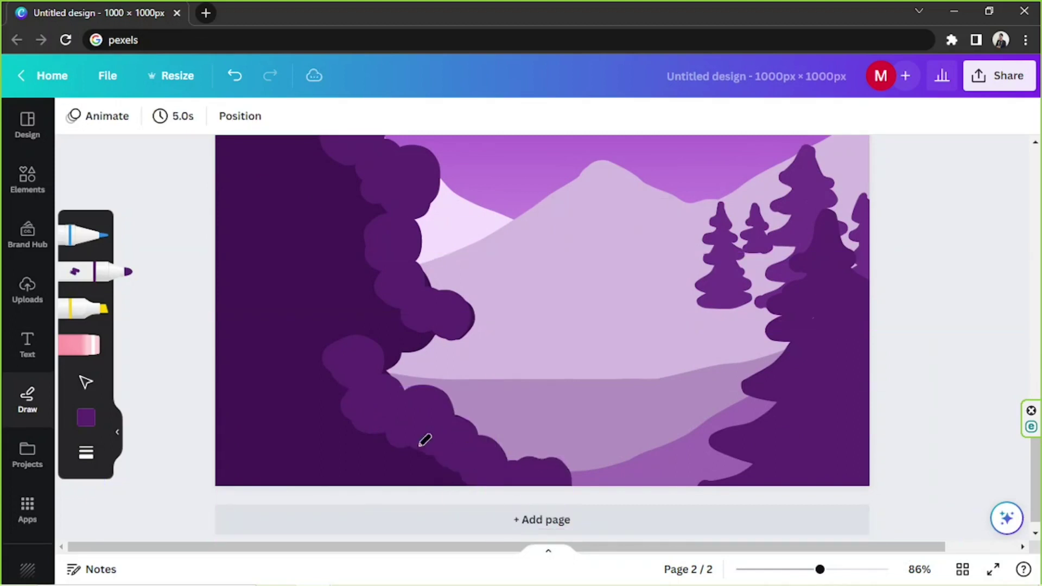
Paint more rounded clumps of the same purple across the upper, left and middle parts of the dark foliage.
{"action": "scroll", "coordinate": [414, 421], "scroll_direction": "up", "scroll_amount": 2}
{"action": "mouse_move", "coordinate": [237, 288]}
{"action": "left_mouse_down"}
{"action": "mouse_move", "coordinate": [259, 318]}
{"action": "mouse_move", "coordinate": [257, 331]}
{"action": "mouse_move", "coordinate": [241, 291]}
{"action": "mouse_move", "coordinate": [213, 273]}
{"action": "mouse_move", "coordinate": [231, 308]}
{"action": "mouse_move", "coordinate": [228, 346]}
{"action": "mouse_move", "coordinate": [256, 341]}
{"action": "left_mouse_up"}
{"action": "scroll", "coordinate": [258, 366], "scroll_direction": "down", "scroll_amount": 2}
{"action": "mouse_move", "coordinate": [258, 392]}
{"action": "left_mouse_down"}
{"action": "mouse_move", "coordinate": [263, 328]}
{"action": "mouse_move", "coordinate": [245, 282]}
{"action": "left_mouse_up"}
{"action": "mouse_move", "coordinate": [266, 321]}
{"action": "left_mouse_down"}
{"action": "mouse_move", "coordinate": [224, 315]}
{"action": "mouse_move", "coordinate": [258, 315]}
{"action": "mouse_move", "coordinate": [277, 356]}
{"action": "mouse_move", "coordinate": [268, 385]}
{"action": "mouse_move", "coordinate": [280, 377]}
{"action": "mouse_move", "coordinate": [241, 337]}
{"action": "mouse_move", "coordinate": [280, 337]}
{"action": "mouse_move", "coordinate": [289, 352]}
{"action": "mouse_move", "coordinate": [285, 405]}
{"action": "left_mouse_up"}
{"action": "scroll", "coordinate": [282, 409], "scroll_direction": "up", "scroll_amount": 4}
{"action": "mouse_move", "coordinate": [279, 274]}
{"action": "left_mouse_down"}
{"action": "mouse_move", "coordinate": [255, 291]}
{"action": "mouse_move", "coordinate": [258, 245]}
{"action": "mouse_move", "coordinate": [243, 215]}
{"action": "mouse_move", "coordinate": [305, 267]}
{"action": "mouse_move", "coordinate": [289, 280]}
{"action": "mouse_move", "coordinate": [317, 279]}
{"action": "mouse_move", "coordinate": [373, 336]}
{"action": "mouse_move", "coordinate": [379, 373]}
{"action": "mouse_move", "coordinate": [419, 414]}
{"action": "mouse_move", "coordinate": [320, 420]}
{"action": "left_mouse_up"}
{"action": "scroll", "coordinate": [384, 368], "scroll_direction": "down", "scroll_amount": 2}
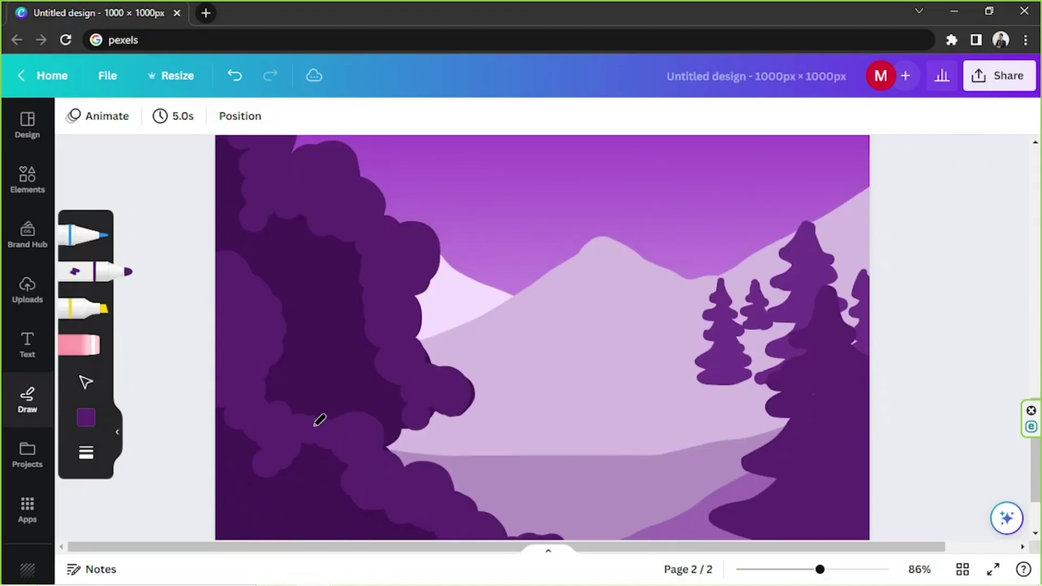
Reduce the marker's weight to 29 and dab small rounded bumps along the inner edges of the foliage clumps.
{"action": "scroll", "coordinate": [320, 419], "scroll_direction": "down", "scroll_amount": 2}
{"action": "left_click", "coordinate": [86, 453]}
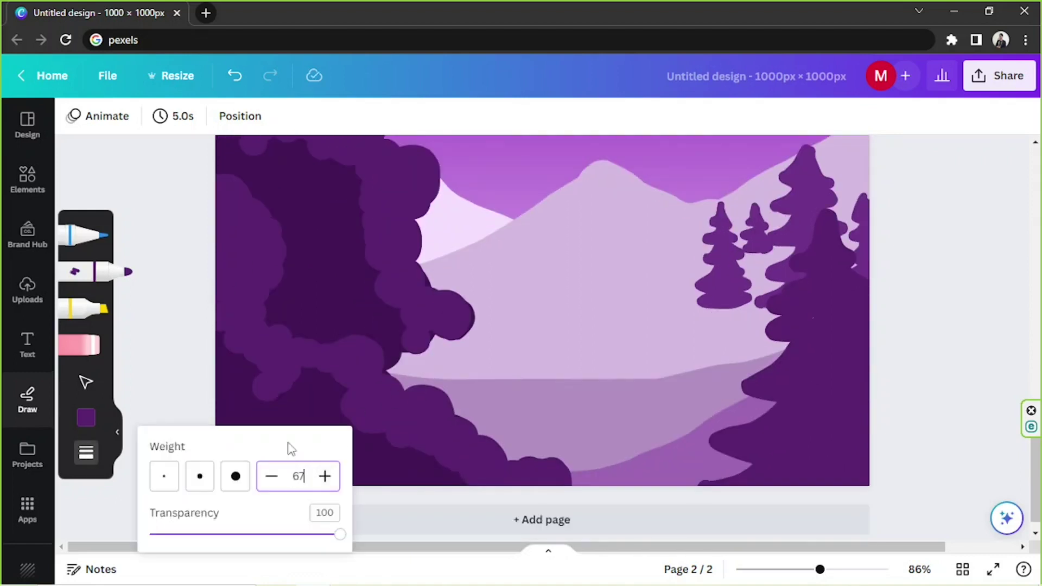
{"action": "key", "text": "Escape"}
{"action": "key", "text": "ctrl+z"}
{"action": "key", "text": "ctrl+a"}
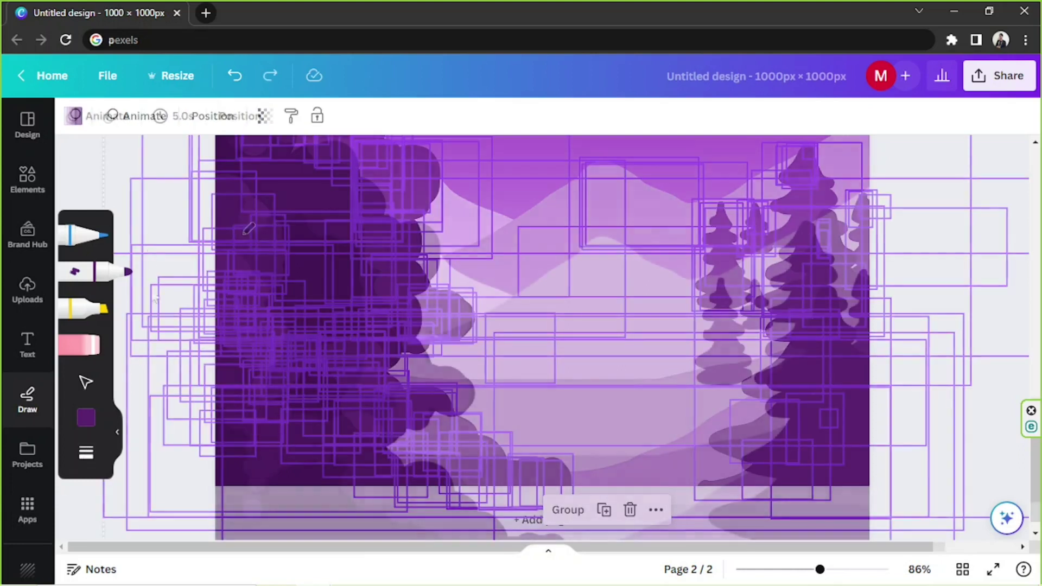
{"action": "key", "text": "Escape"}
{"action": "scroll", "coordinate": [344, 360], "scroll_direction": "down", "scroll_amount": 1}
{"action": "left_click_drag", "start_coordinate": [344, 381], "coordinate": [345, 363]}
{"action": "mouse_move", "coordinate": [354, 422]}
{"action": "left_mouse_down"}
{"action": "mouse_move", "coordinate": [389, 417]}
{"action": "mouse_move", "coordinate": [398, 430]}
{"action": "mouse_move", "coordinate": [428, 421]}
{"action": "mouse_move", "coordinate": [486, 451]}
{"action": "left_mouse_up"}
{"action": "scroll", "coordinate": [335, 400], "scroll_direction": "up", "scroll_amount": 1}
{"action": "scroll", "coordinate": [335, 400], "scroll_direction": "up", "scroll_amount": 3}
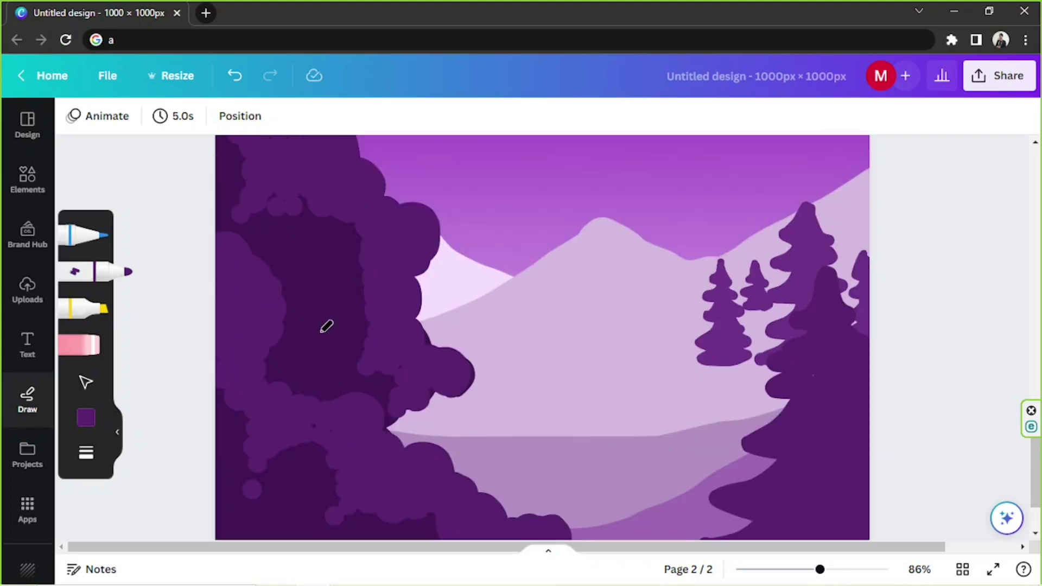
{"action": "left_click", "coordinate": [290, 285]}
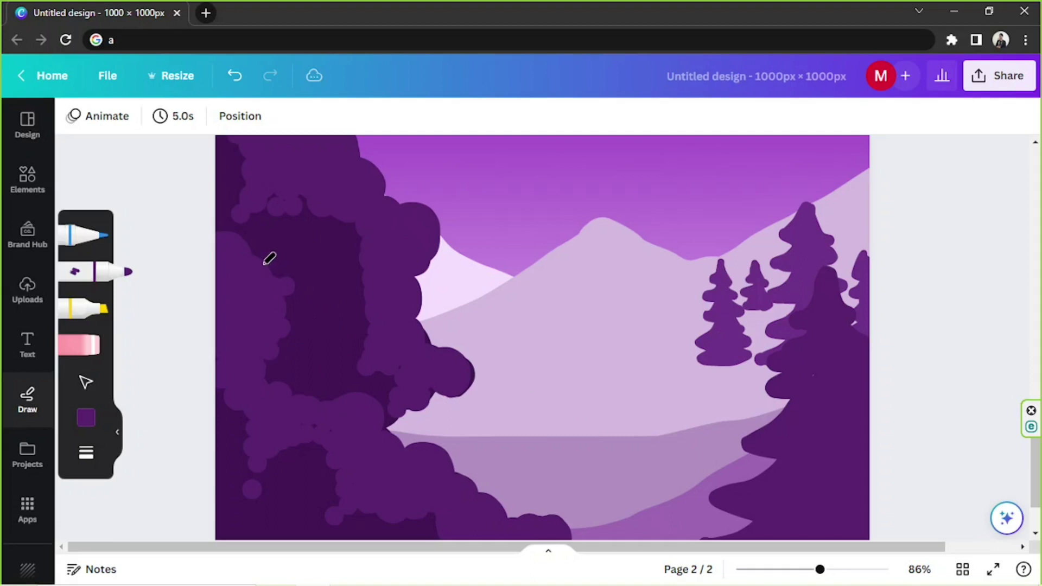
Set the marker's colour to the pale lilac #F8E6FF.
{"action": "left_click_drag", "start_coordinate": [819, 572], "coordinate": [795, 570]}
{"action": "scroll", "coordinate": [721, 495], "scroll_direction": "up", "scroll_amount": 2}
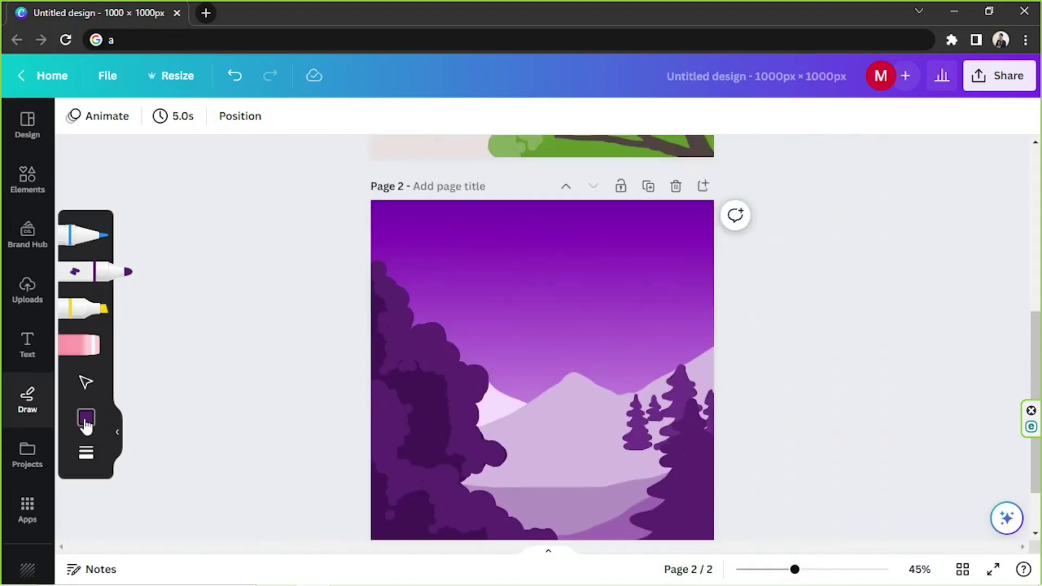
{"action": "left_click", "coordinate": [86, 421]}
{"action": "left_click", "coordinate": [162, 404]}
{"action": "left_click", "coordinate": [301, 440]}
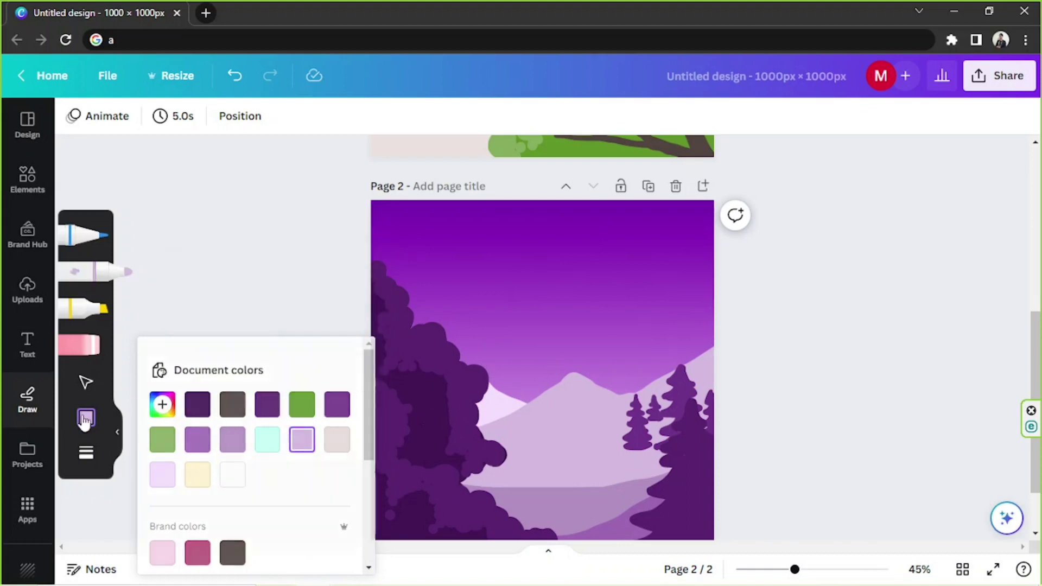
{"action": "left_click", "coordinate": [162, 405]}
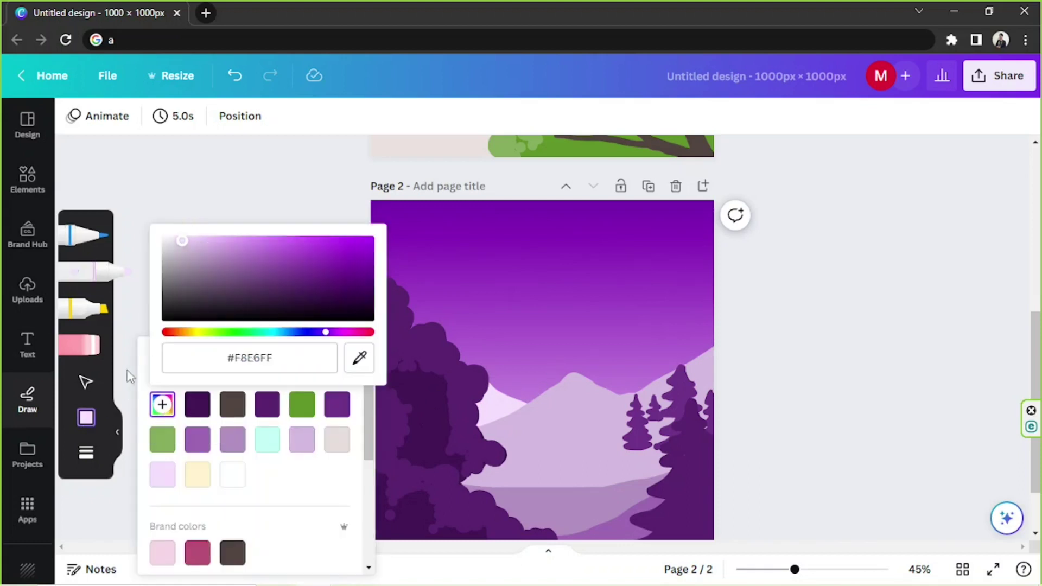
Increase the marker's weight and dab a round moon in the sky, undoing and replacing it until it sits near the page's horizontal centre.
{"action": "left_click", "coordinate": [86, 452]}
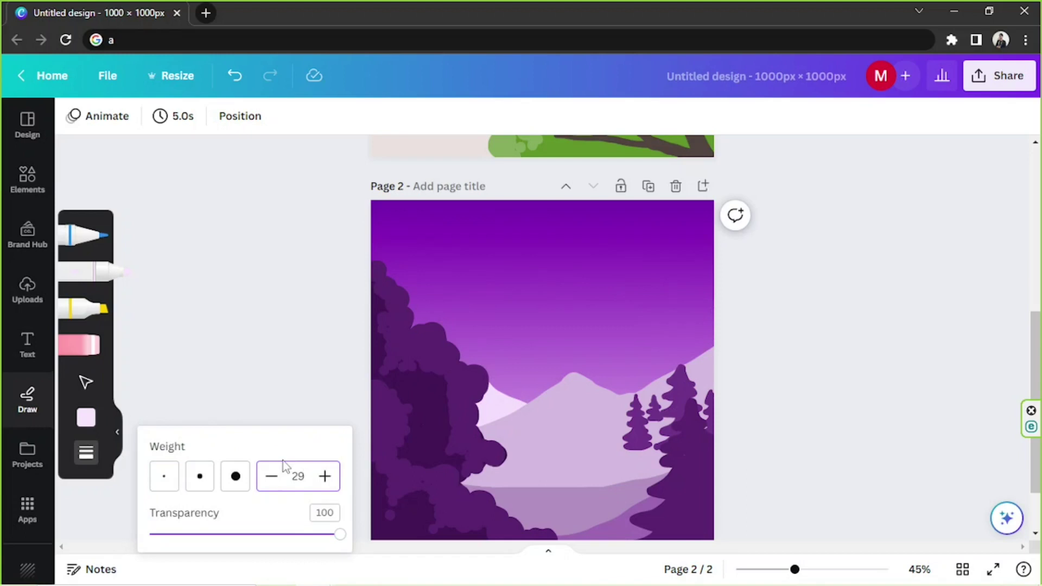
{"action": "left_click", "coordinate": [544, 241]}
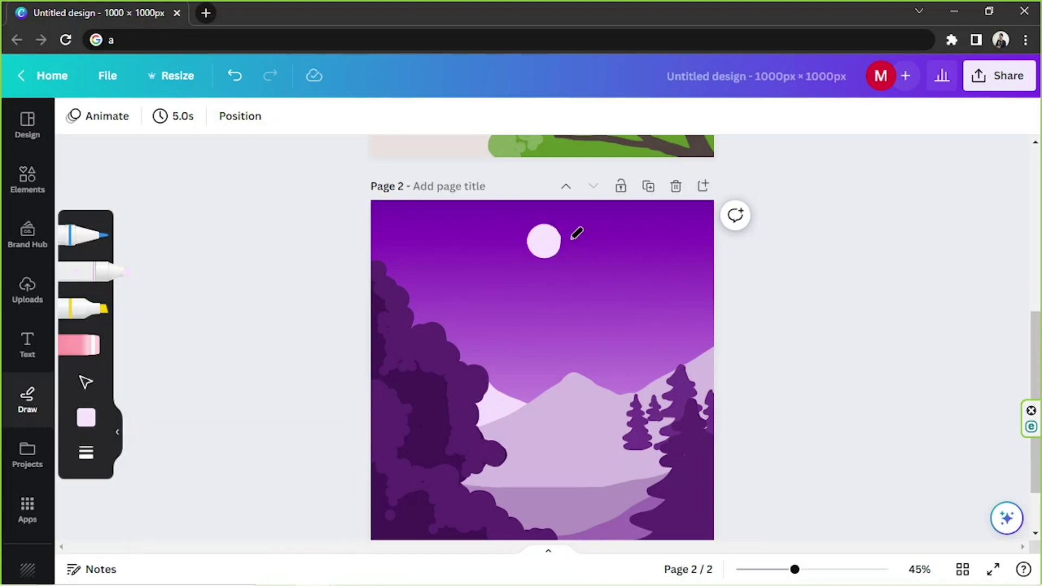
{"action": "scroll", "coordinate": [709, 266], "scroll_direction": "down", "scroll_amount": 2}
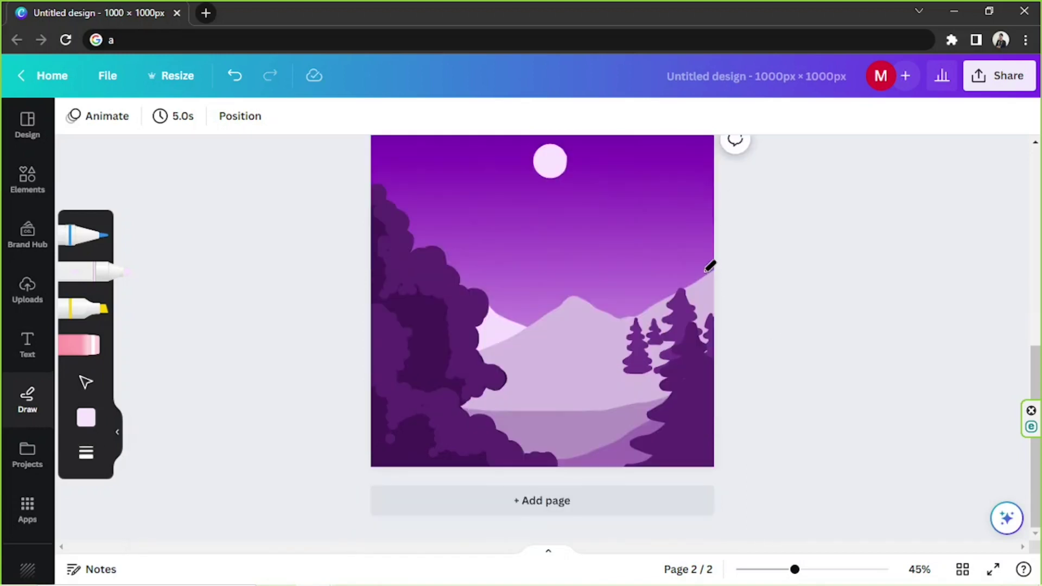
{"action": "key", "text": "ctrl+z"}
{"action": "left_click", "coordinate": [555, 199]}
{"action": "key", "text": "ctrl+z"}
{"action": "left_click", "coordinate": [540, 191]}
{"action": "key", "text": "ctrl+z"}
{"action": "left_click", "coordinate": [544, 197]}
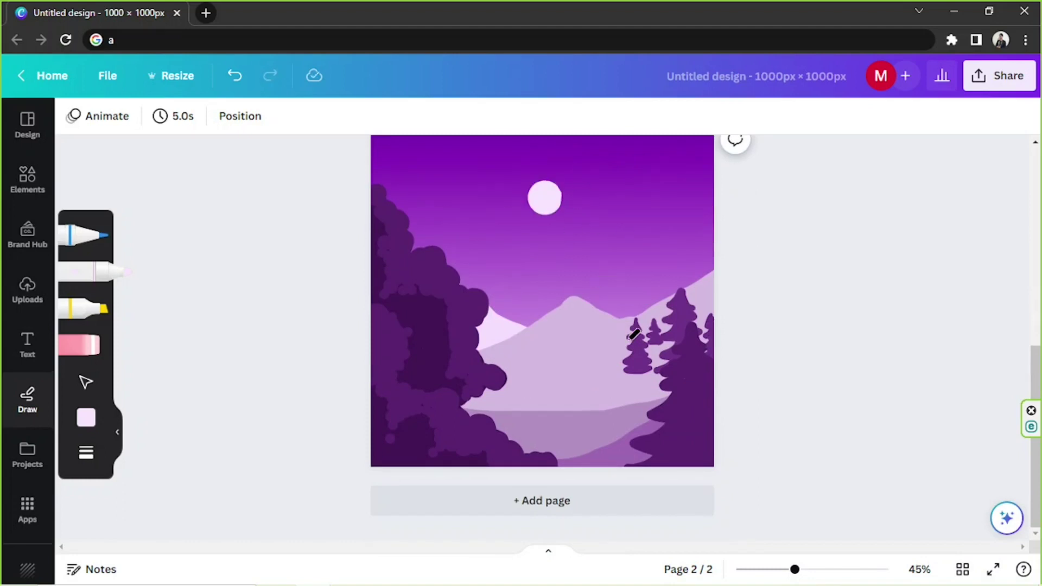
Switch to the highlighter and give it a pale lilac colour sampled from the light distant hill.
{"action": "key", "text": "e"}
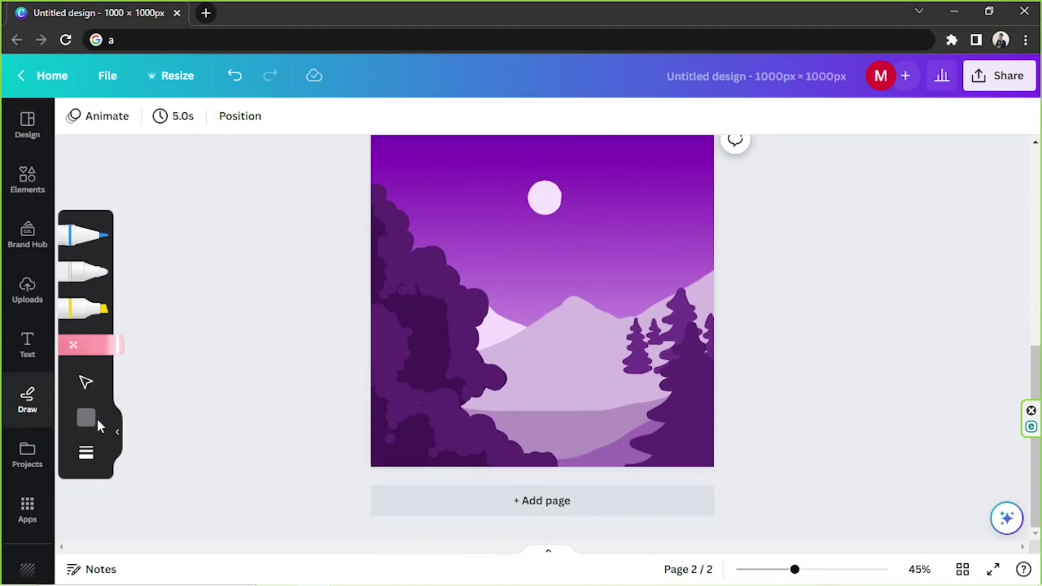
{"action": "left_click", "coordinate": [88, 420]}
{"action": "left_click", "coordinate": [88, 421]}
{"action": "key", "text": "h"}
{"action": "left_click", "coordinate": [85, 417]}
{"action": "left_click", "coordinate": [162, 404]}
{"action": "left_click", "coordinate": [195, 240]}
{"action": "left_click_drag", "start_coordinate": [195, 331], "coordinate": [291, 332]}
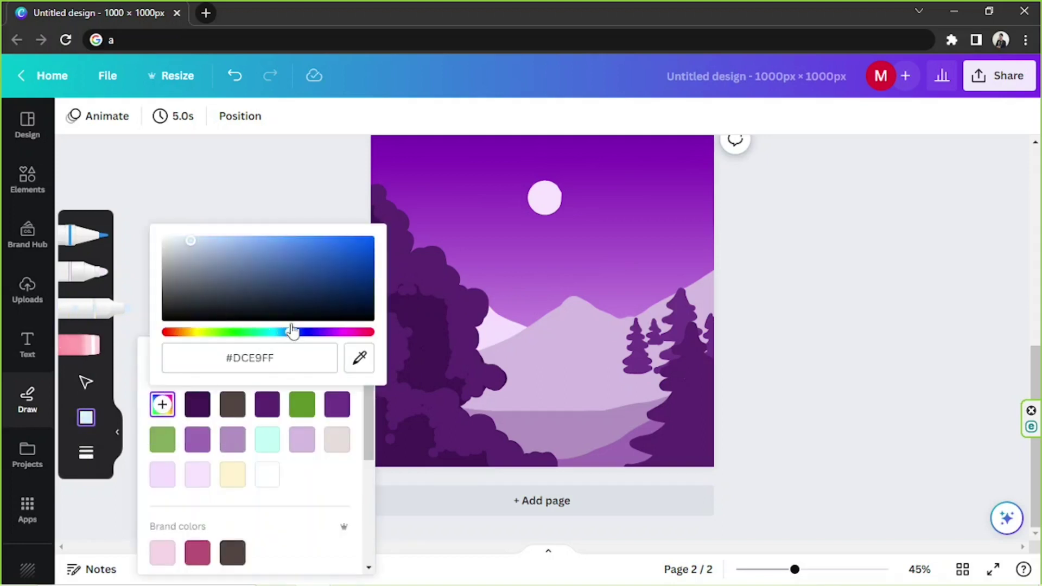
{"action": "left_click", "coordinate": [365, 364]}
{"action": "left_click", "coordinate": [489, 326]}
{"action": "left_click_drag", "start_coordinate": [179, 228], "coordinate": [179, 226]}
{"action": "left_click", "coordinate": [102, 315]}
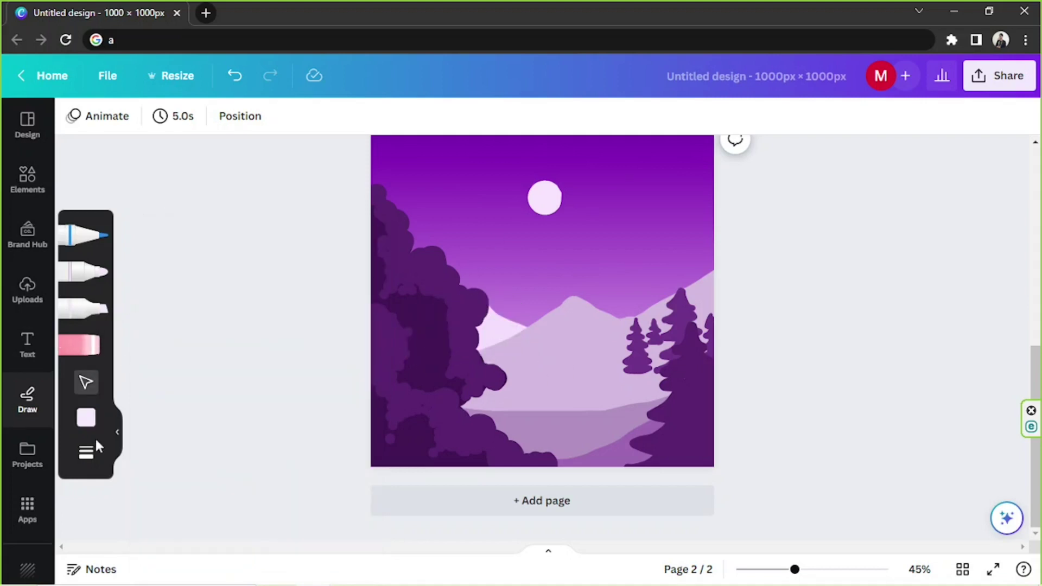
Increase the highlighter's weight and paint translucent billowing clouds down both sides of the sky to the hills.
{"action": "left_click", "coordinate": [86, 452]}
{"action": "double_click", "coordinate": [298, 476]}
{"action": "key", "text": "BackSpace"}
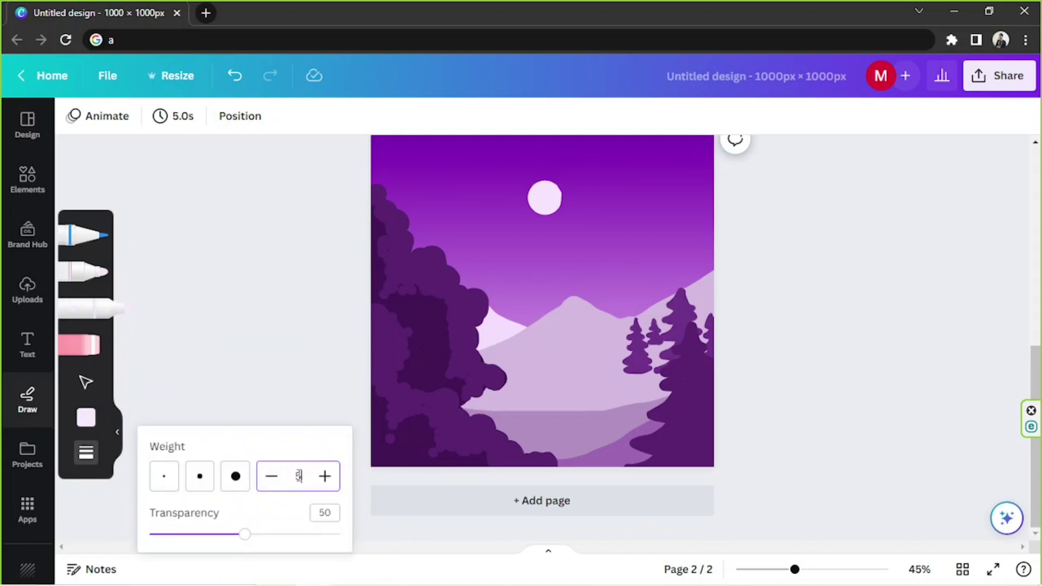
{"action": "mouse_move", "coordinate": [722, 204]}
{"action": "left_mouse_down"}
{"action": "mouse_move", "coordinate": [703, 231]}
{"action": "mouse_move", "coordinate": [714, 236]}
{"action": "mouse_move", "coordinate": [701, 246]}
{"action": "mouse_move", "coordinate": [711, 263]}
{"action": "mouse_move", "coordinate": [659, 270]}
{"action": "mouse_move", "coordinate": [682, 285]}
{"action": "mouse_move", "coordinate": [653, 311]}
{"action": "mouse_move", "coordinate": [634, 296]}
{"action": "mouse_move", "coordinate": [609, 314]}
{"action": "mouse_move", "coordinate": [704, 288]}
{"action": "mouse_move", "coordinate": [641, 318]}
{"action": "mouse_move", "coordinate": [582, 321]}
{"action": "mouse_move", "coordinate": [700, 318]}
{"action": "left_mouse_up"}
{"action": "mouse_move", "coordinate": [374, 158]}
{"action": "left_mouse_down"}
{"action": "mouse_move", "coordinate": [407, 182]}
{"action": "mouse_move", "coordinate": [409, 197]}
{"action": "mouse_move", "coordinate": [443, 182]}
{"action": "mouse_move", "coordinate": [425, 206]}
{"action": "mouse_move", "coordinate": [472, 229]}
{"action": "mouse_move", "coordinate": [468, 254]}
{"action": "mouse_move", "coordinate": [428, 226]}
{"action": "mouse_move", "coordinate": [472, 254]}
{"action": "mouse_move", "coordinate": [459, 214]}
{"action": "mouse_move", "coordinate": [471, 213]}
{"action": "mouse_move", "coordinate": [462, 233]}
{"action": "mouse_move", "coordinate": [477, 207]}
{"action": "mouse_move", "coordinate": [465, 213]}
{"action": "mouse_move", "coordinate": [477, 218]}
{"action": "mouse_move", "coordinate": [486, 273]}
{"action": "mouse_move", "coordinate": [469, 272]}
{"action": "mouse_move", "coordinate": [500, 310]}
{"action": "mouse_move", "coordinate": [507, 290]}
{"action": "mouse_move", "coordinate": [537, 303]}
{"action": "mouse_move", "coordinate": [519, 310]}
{"action": "mouse_move", "coordinate": [531, 321]}
{"action": "mouse_move", "coordinate": [565, 315]}
{"action": "mouse_move", "coordinate": [539, 316]}
{"action": "mouse_move", "coordinate": [506, 284]}
{"action": "left_mouse_up"}
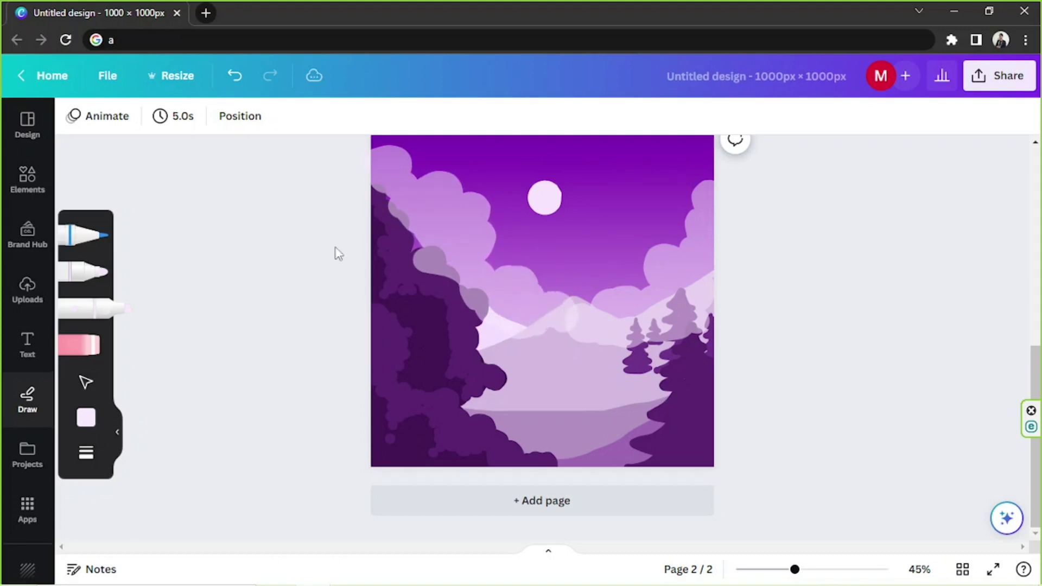
Send the left and right clouds to the back, behind the hills and trees.
{"action": "left_click", "coordinate": [85, 385]}
{"action": "left_click", "coordinate": [474, 209]}
{"action": "right_click", "coordinate": [472, 210]}
{"action": "mouse_move", "coordinate": [481, 372]}
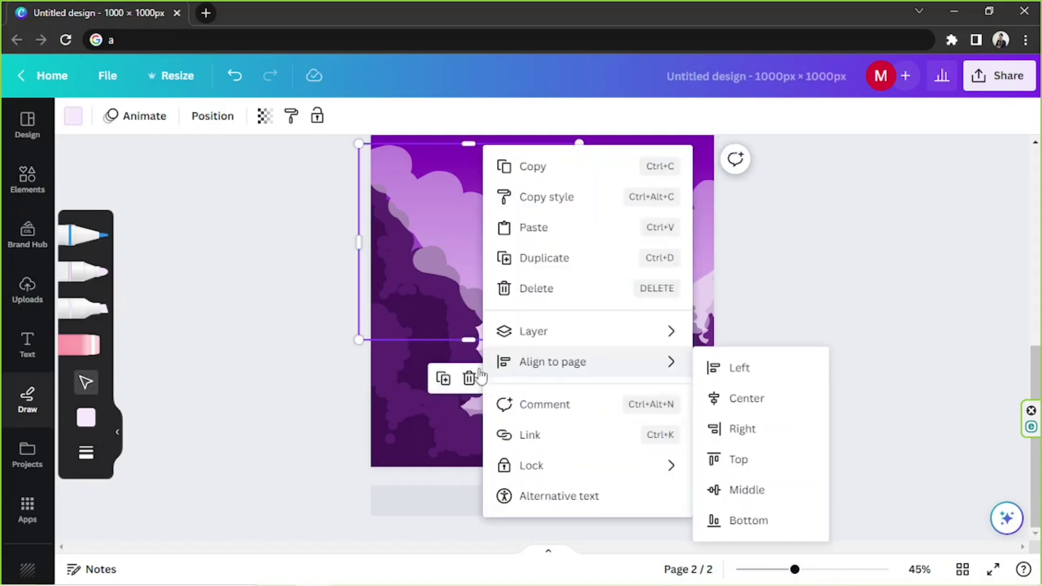
{"action": "left_click", "coordinate": [212, 115]}
{"action": "left_click", "coordinate": [233, 186]}
{"action": "left_click", "coordinate": [774, 220]}
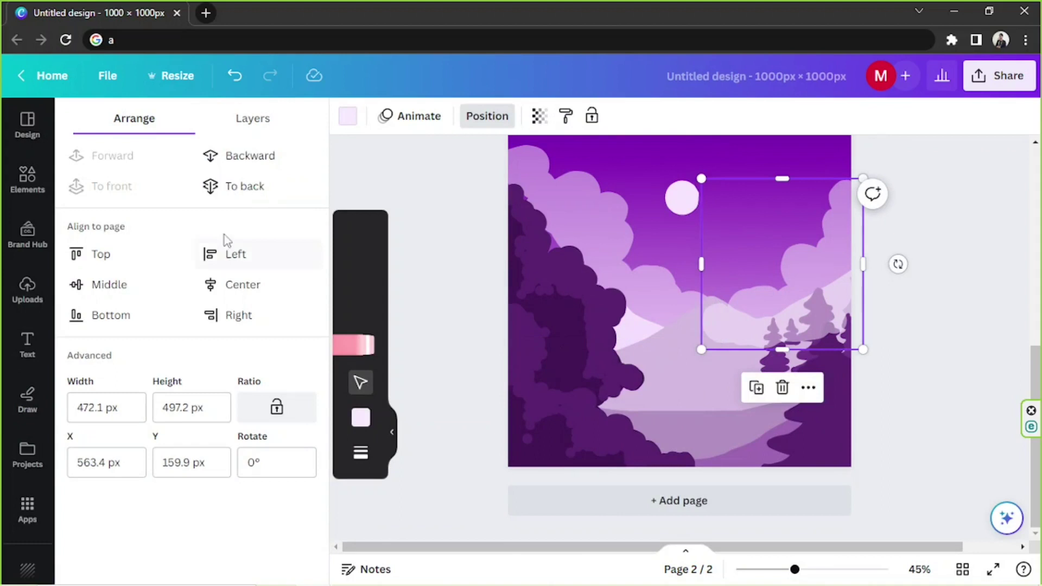
{"action": "left_click", "coordinate": [921, 269]}
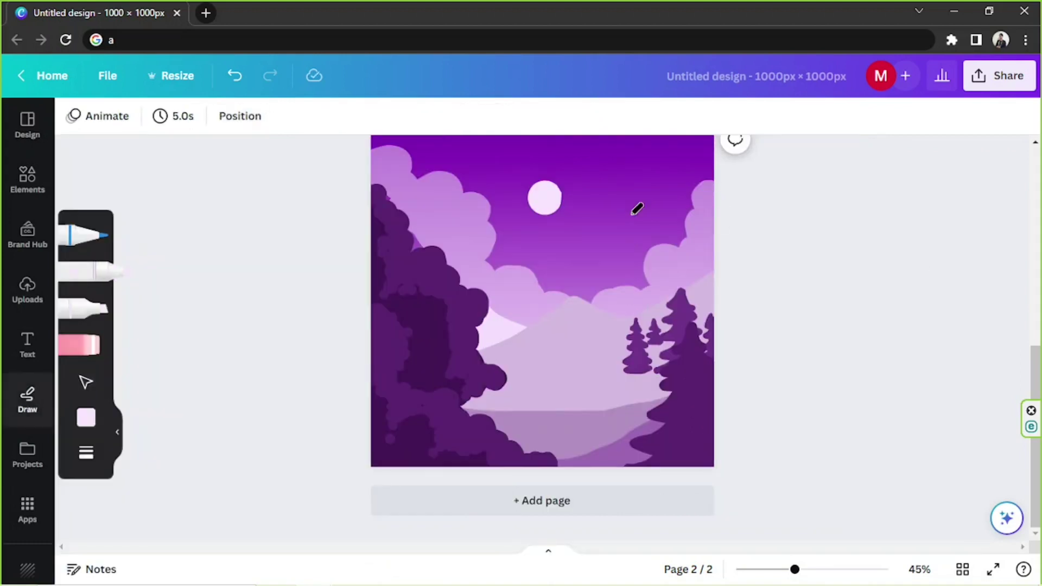
Set the right cloud's transparency to 78 and the left cloud's transparency to 80.
{"action": "left_click", "coordinate": [85, 382]}
{"action": "left_click", "coordinate": [635, 235]}
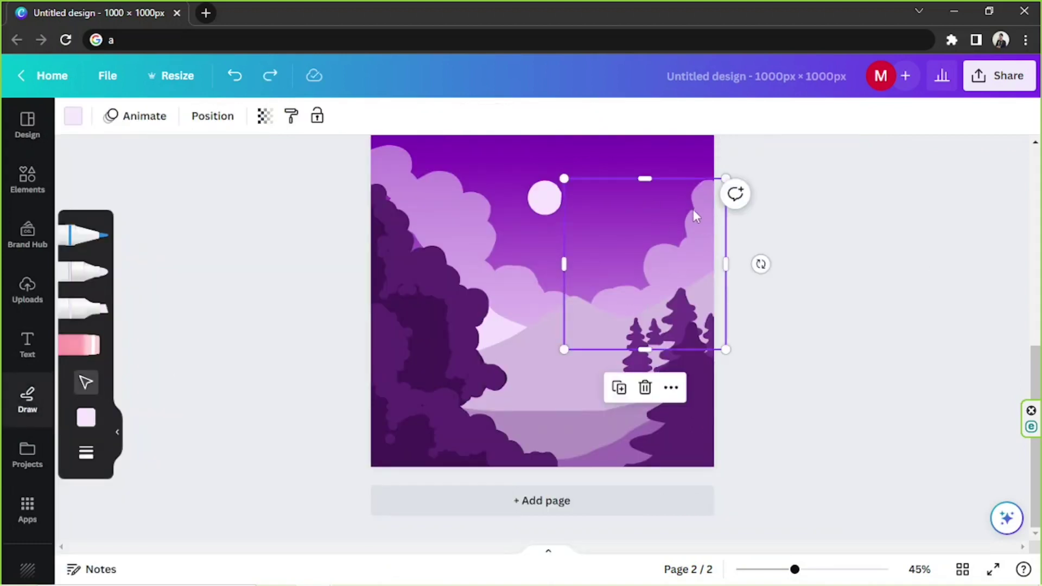
{"action": "left_click", "coordinate": [265, 116]}
{"action": "left_click", "coordinate": [250, 155]}
{"action": "type", "text": "70"}
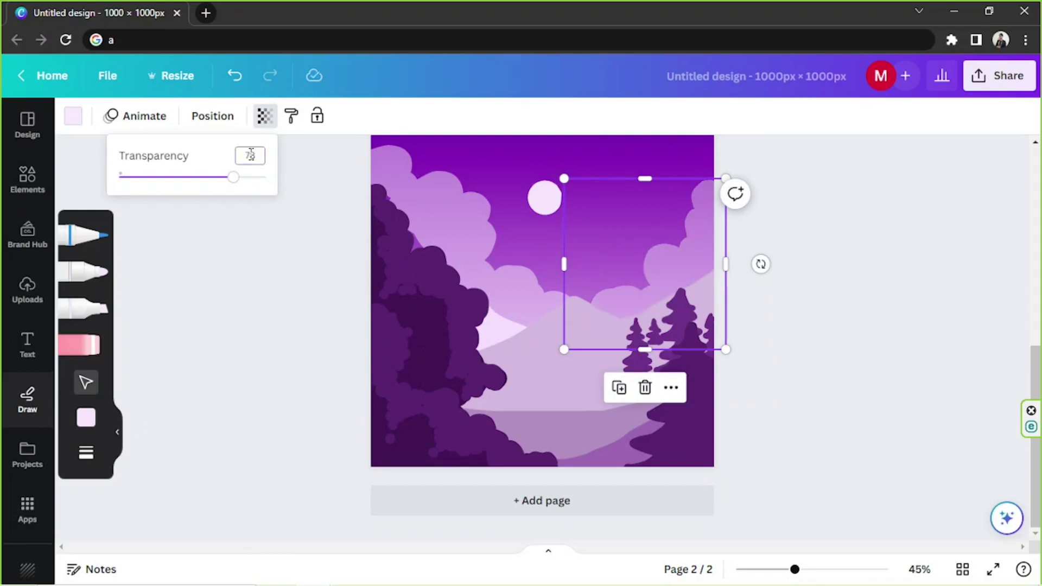
{"action": "left_click", "coordinate": [381, 228]}
{"action": "left_click", "coordinate": [258, 125]}
{"action": "left_click", "coordinate": [250, 156]}
{"action": "type", "text": "80"}
{"action": "left_click", "coordinate": [809, 248]}
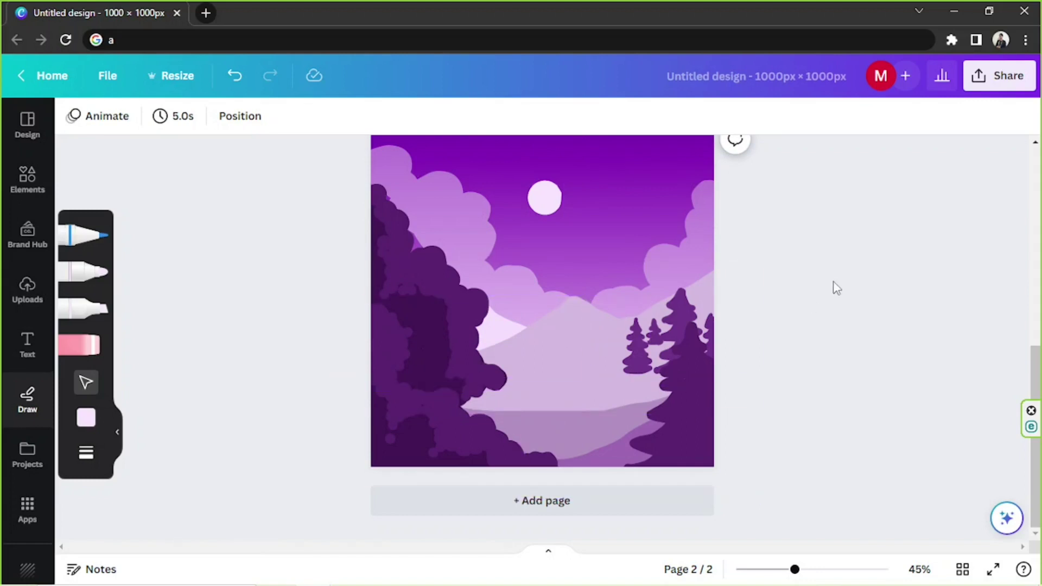
Switch to the pen and set its colour to a purple darker than the foliage's darkest shade.
{"action": "left_click", "coordinate": [87, 235]}
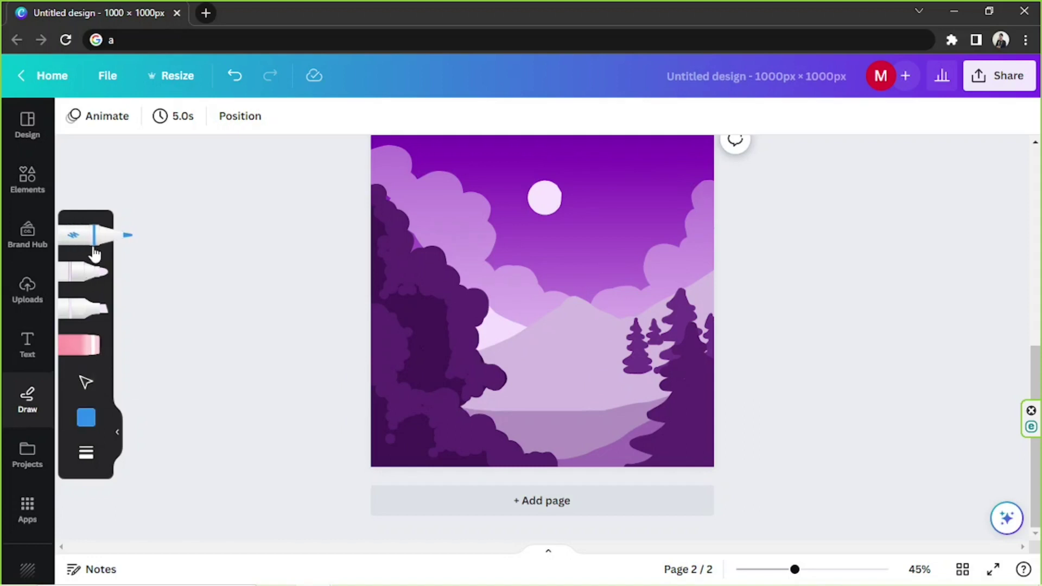
{"action": "left_click", "coordinate": [85, 417]}
{"action": "left_click", "coordinate": [197, 404]}
{"action": "left_click", "coordinate": [162, 404]}
{"action": "left_click_drag", "start_coordinate": [326, 301], "coordinate": [342, 299]}
{"action": "left_click", "coordinate": [275, 216]}
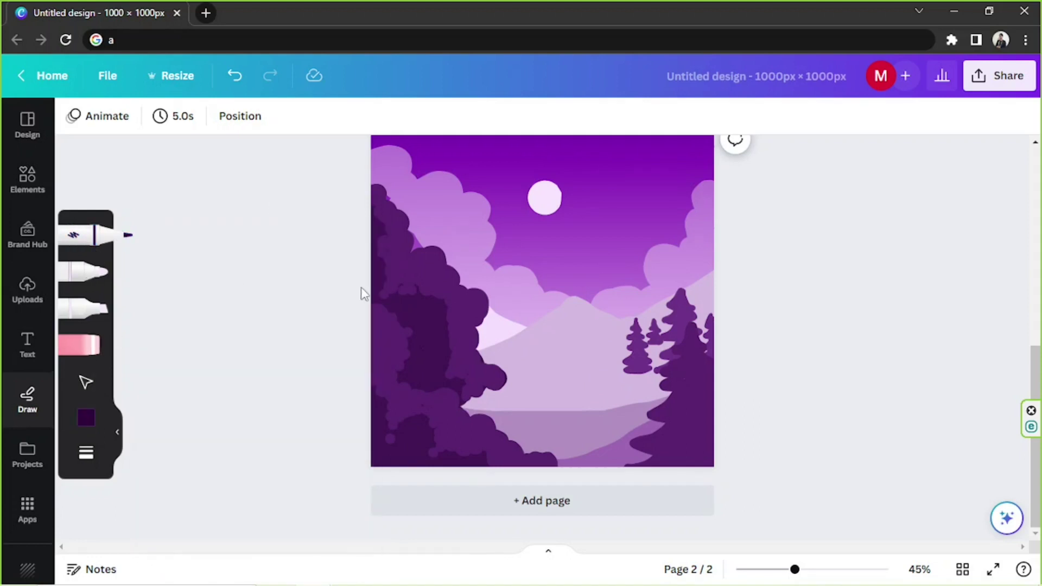
Set the pen's weight to 12 and draw dark forking branches across the left foliage, undoing a misplaced stroke.
{"action": "left_click", "coordinate": [86, 452]}
{"action": "left_click", "coordinate": [298, 476]}
{"action": "type", "text": "12"}
{"action": "left_click", "coordinate": [286, 263]}
{"action": "left_click_drag", "start_coordinate": [389, 265], "coordinate": [356, 370]}
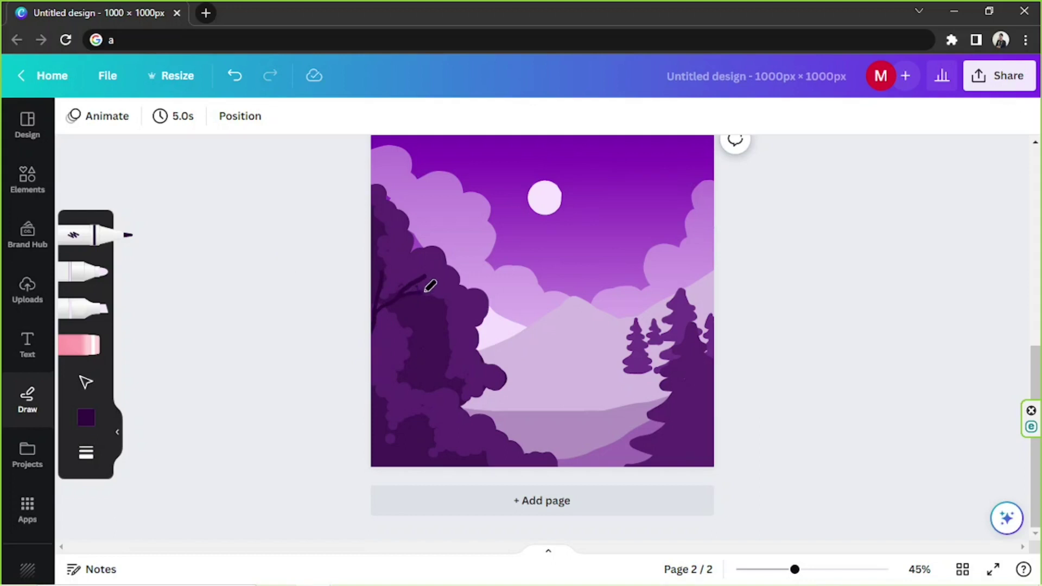
{"action": "mouse_move", "coordinate": [422, 372]}
{"action": "left_mouse_down"}
{"action": "mouse_move", "coordinate": [340, 442]}
{"action": "mouse_move", "coordinate": [407, 439]}
{"action": "left_mouse_up"}
{"action": "key", "text": "ctrl+z"}
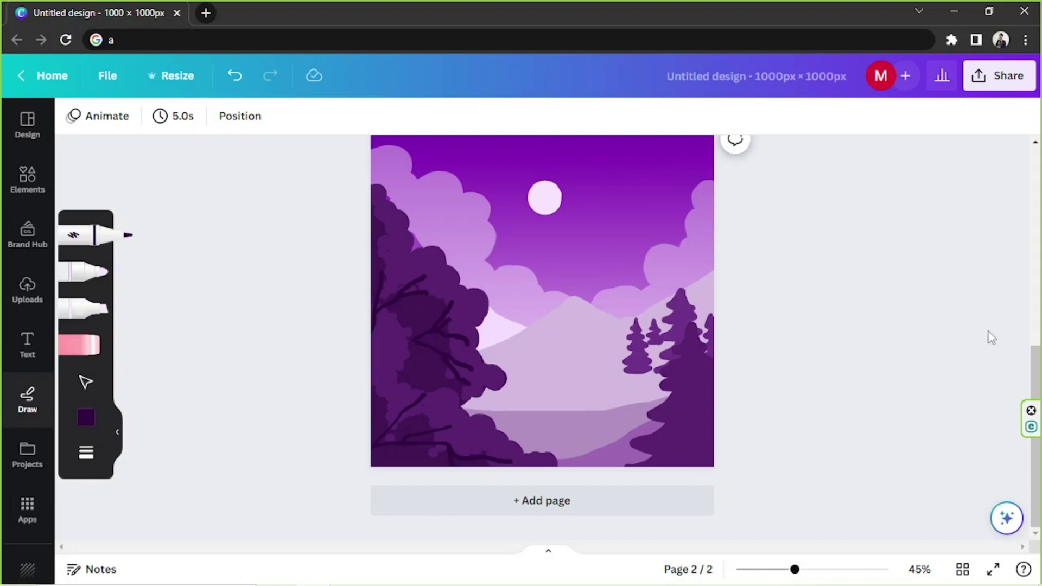
{"action": "scroll", "coordinate": [991, 337], "scroll_direction": "up", "scroll_amount": 1}
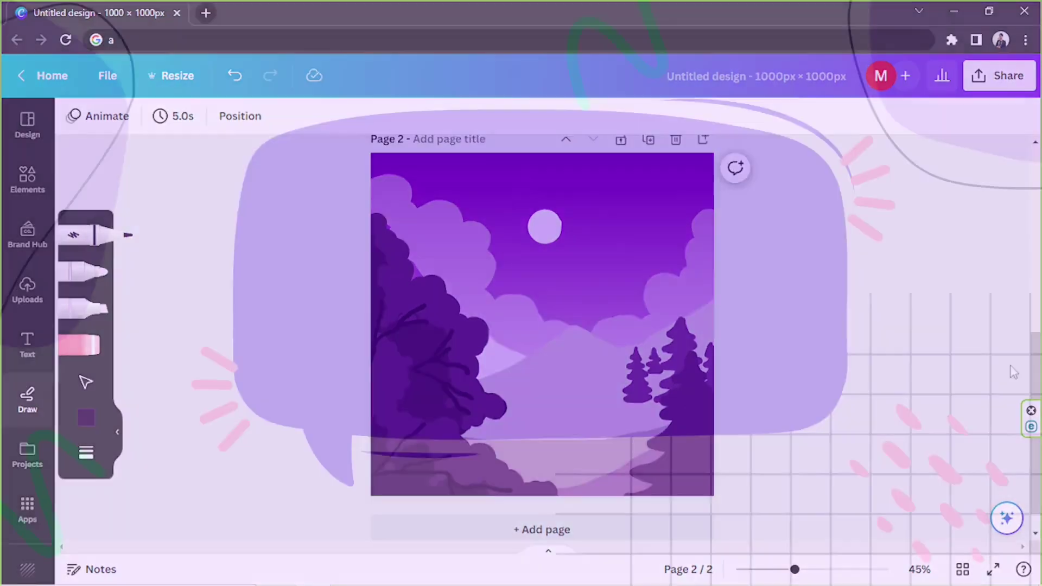